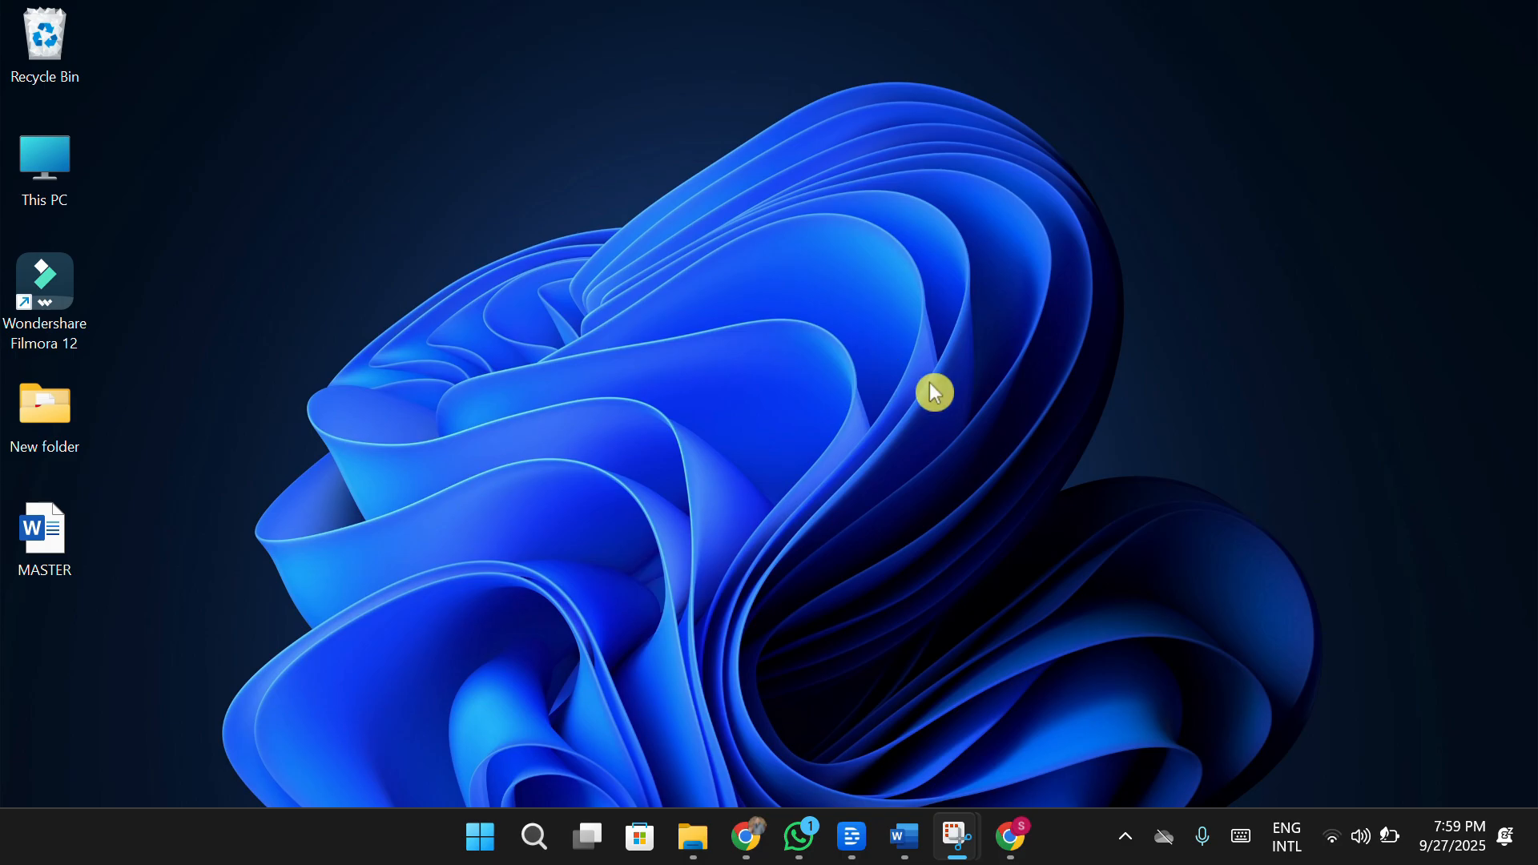
Step: Switch to Google Gemini in Chrome and accept the offer to try the 2.5 Pro model
click(1011, 837)
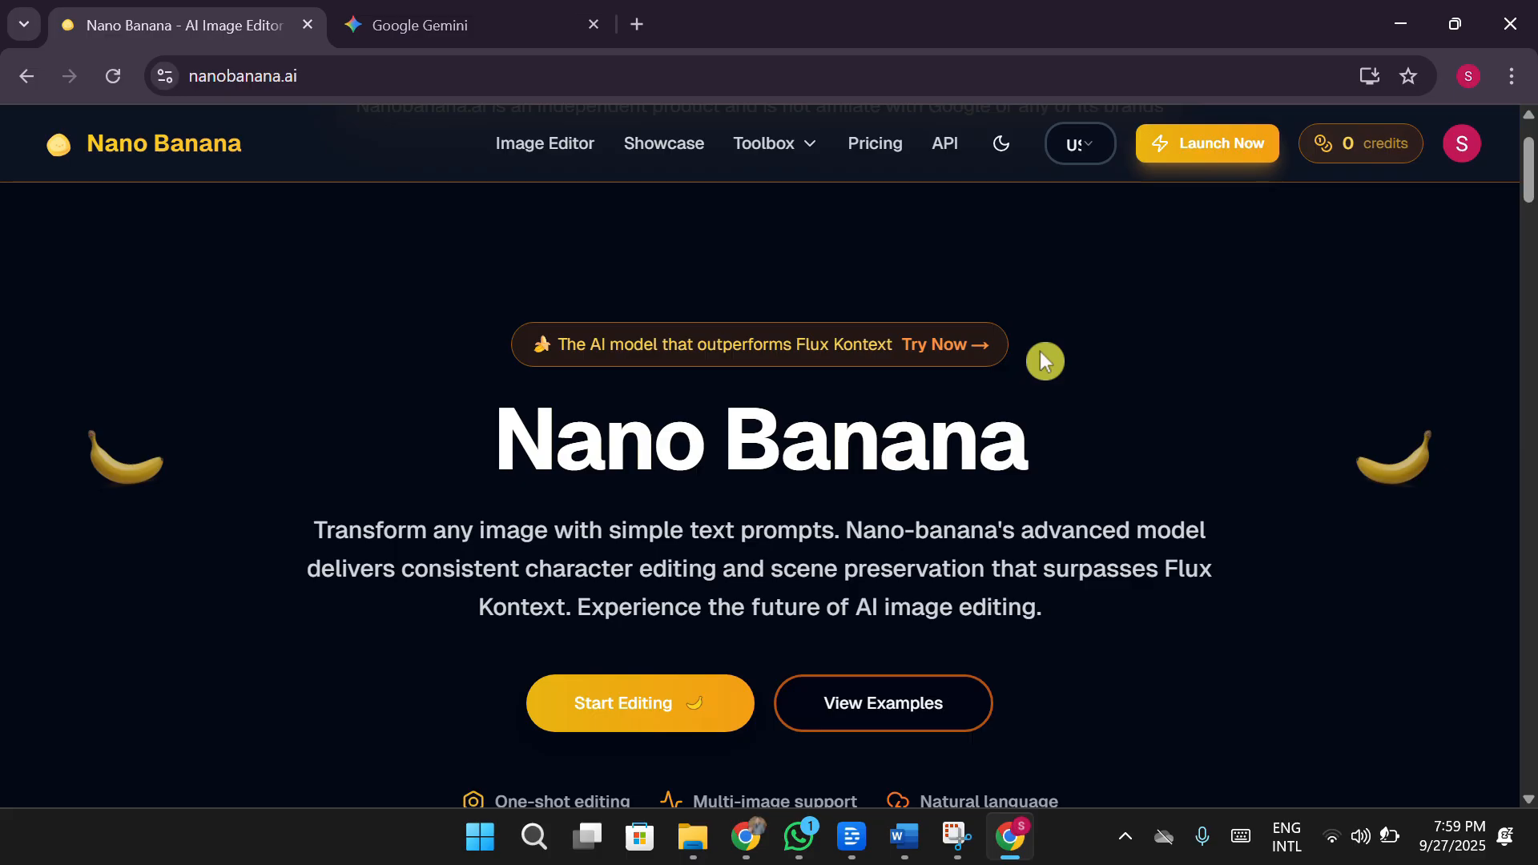
click(485, 23)
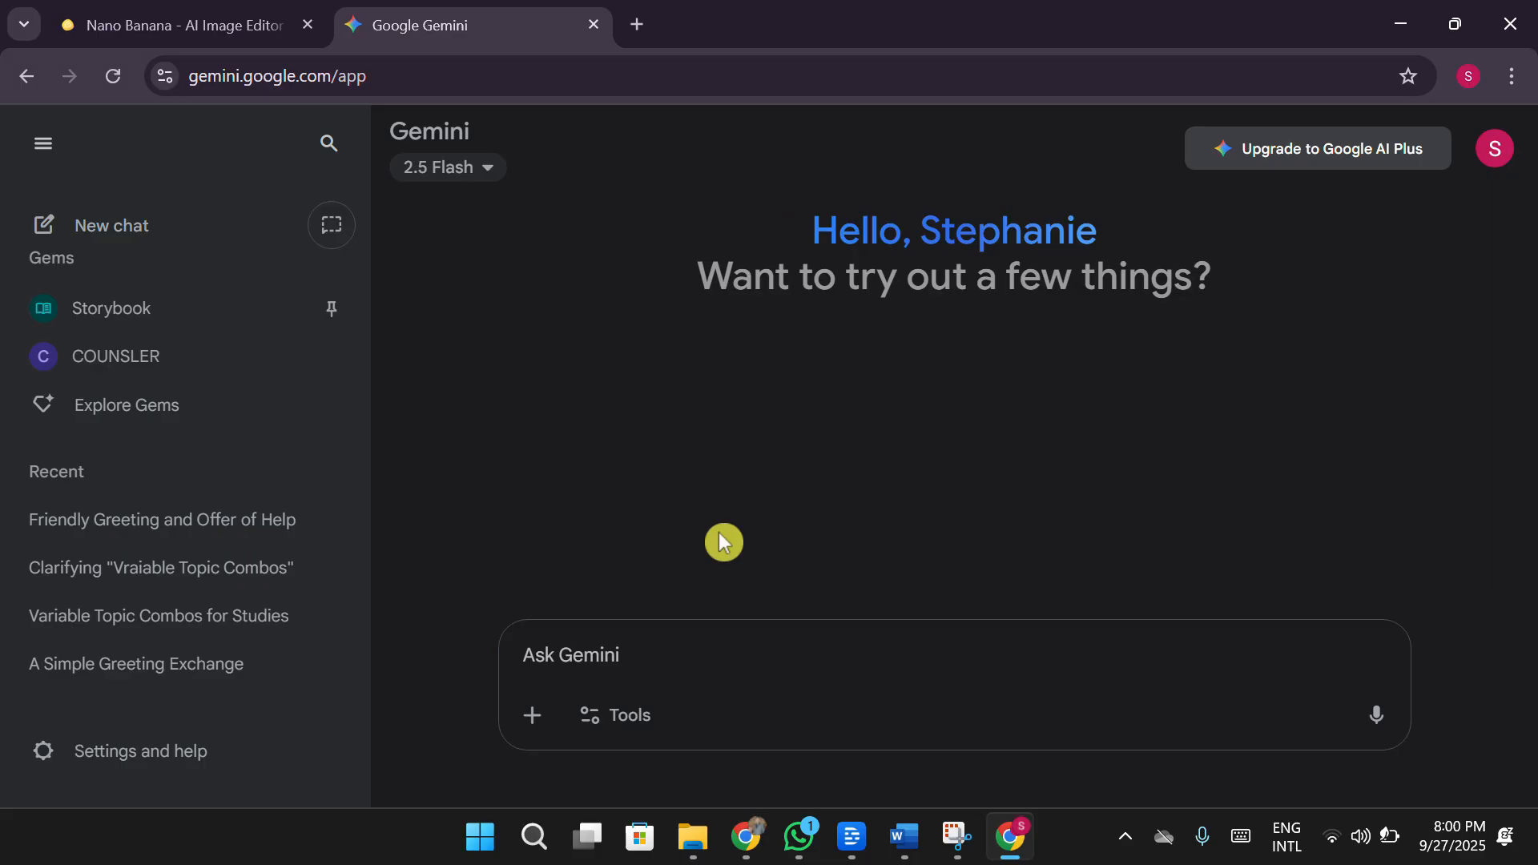
click(533, 715)
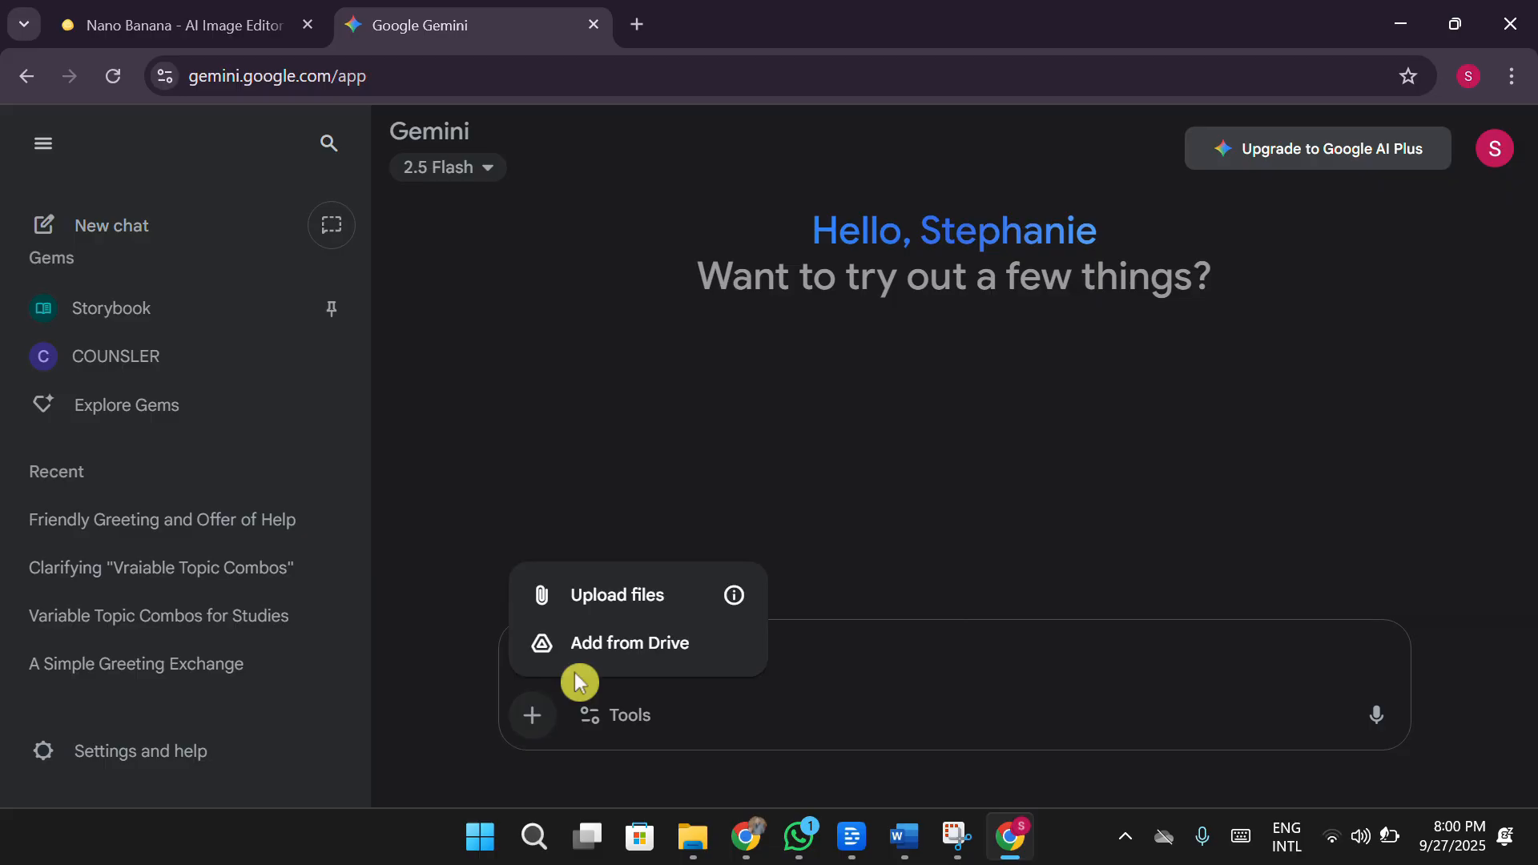
click(825, 665)
click(648, 717)
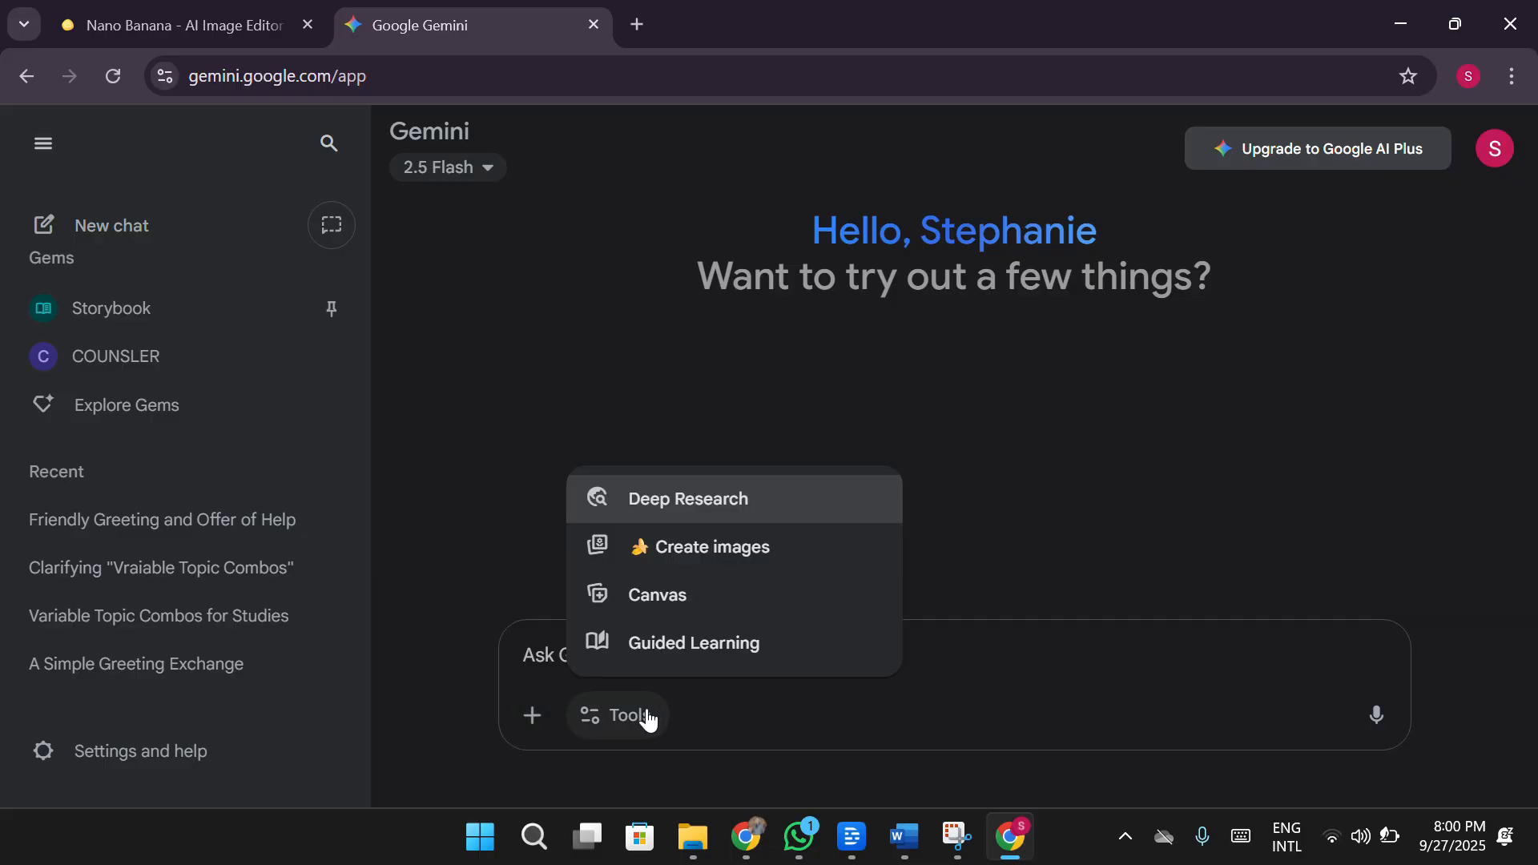
click(770, 565)
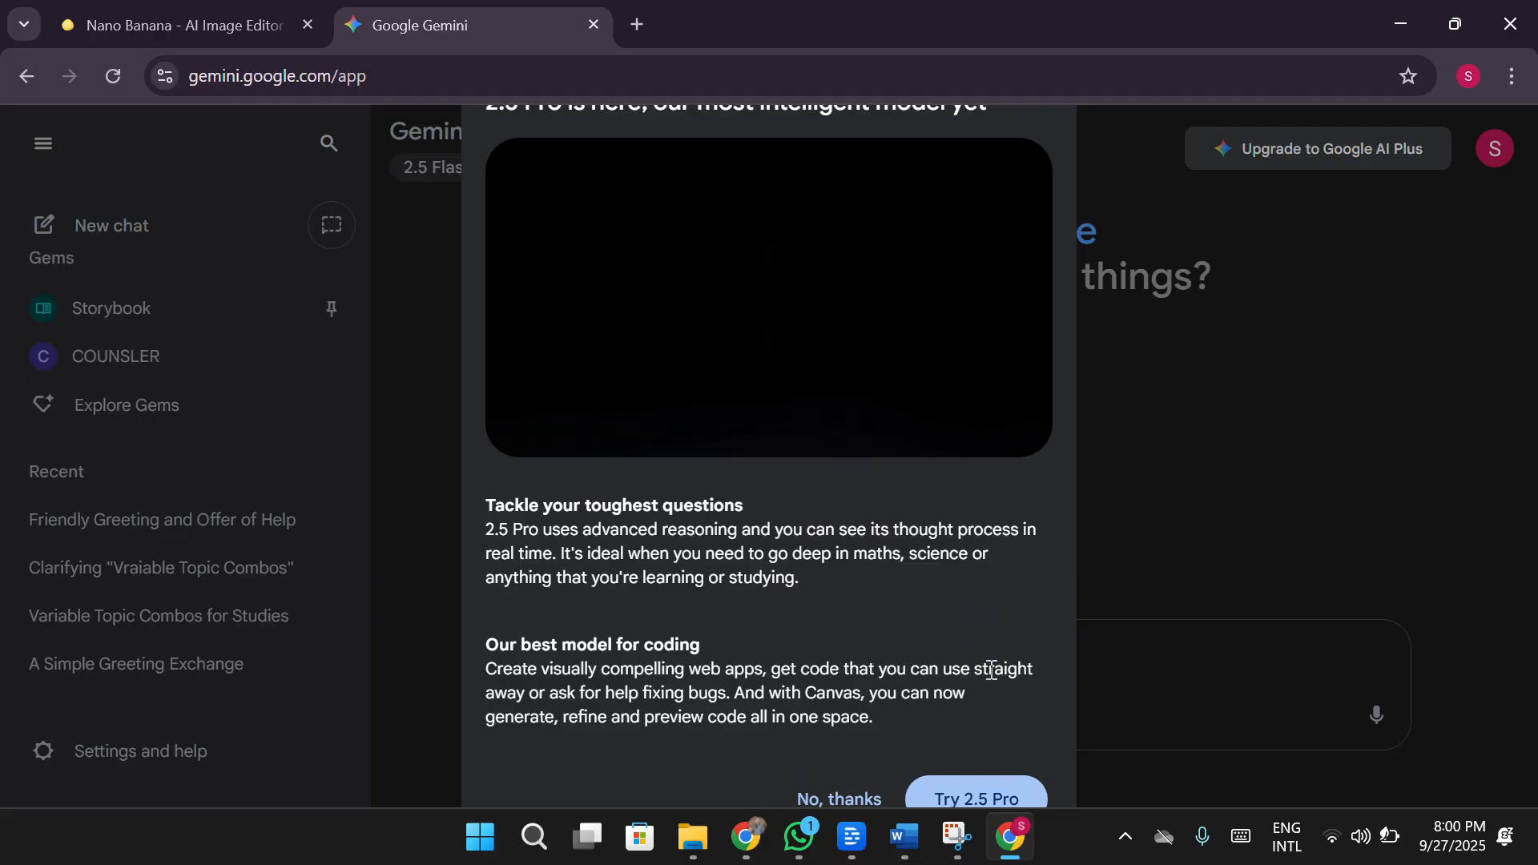
click(1014, 789)
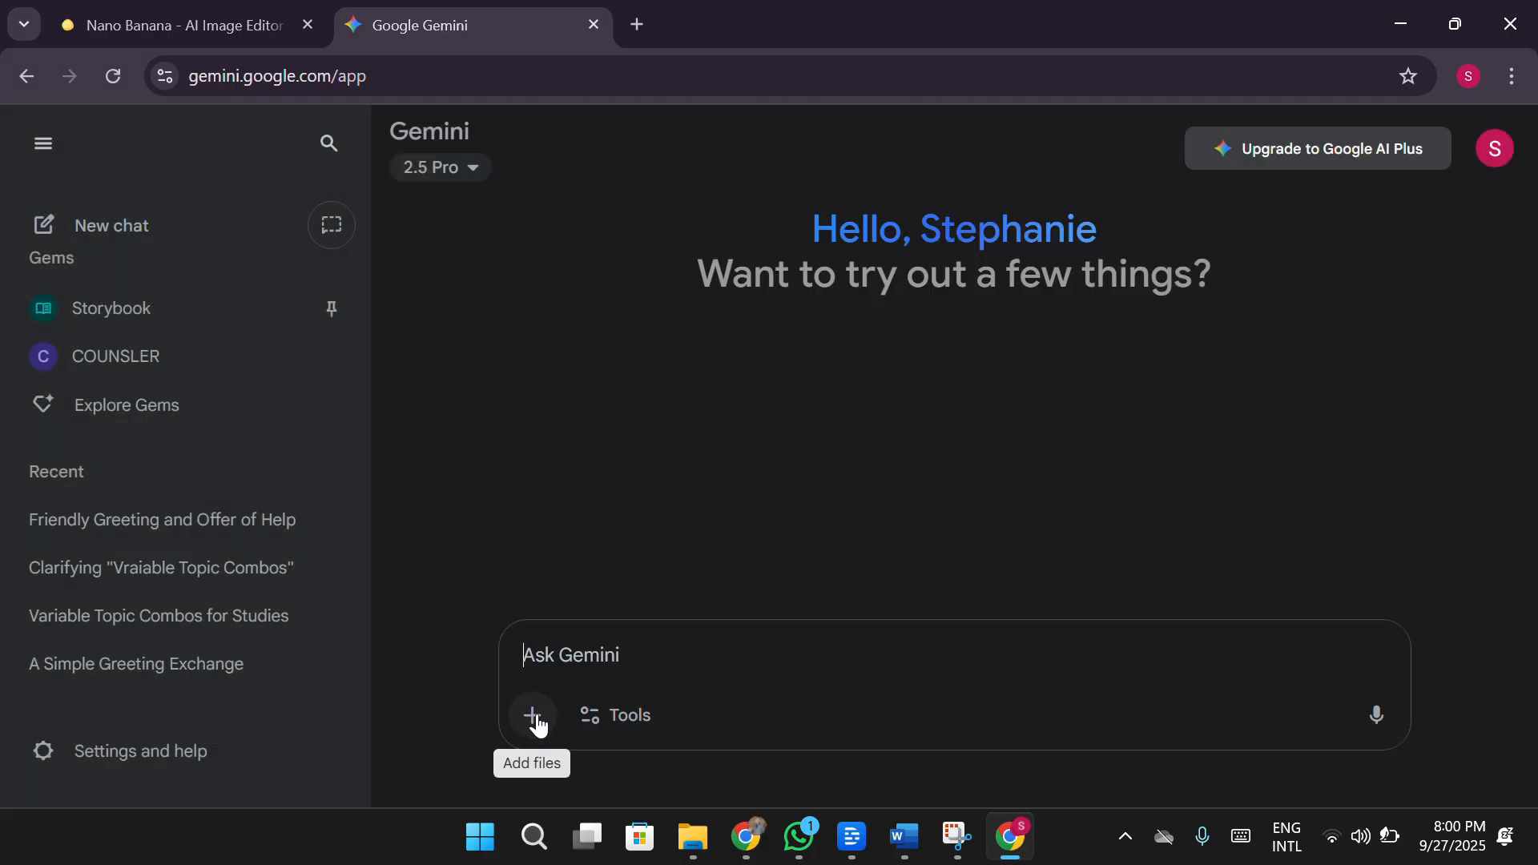
Step: Turn on image creation and submit the prompt "a woman sitting in her room"
click(602, 717)
click(768, 564)
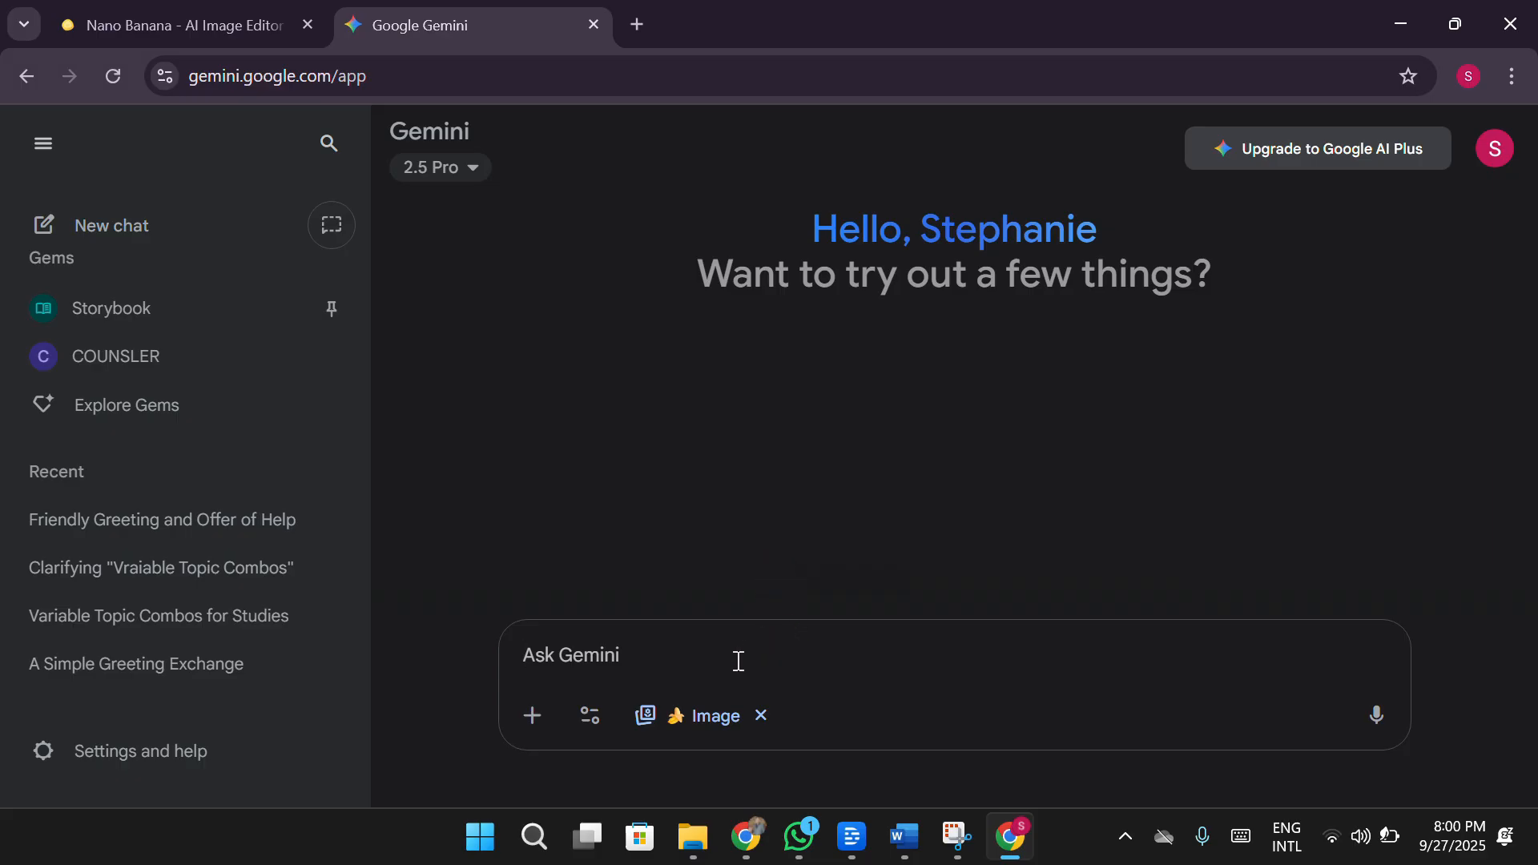
text(a wo)
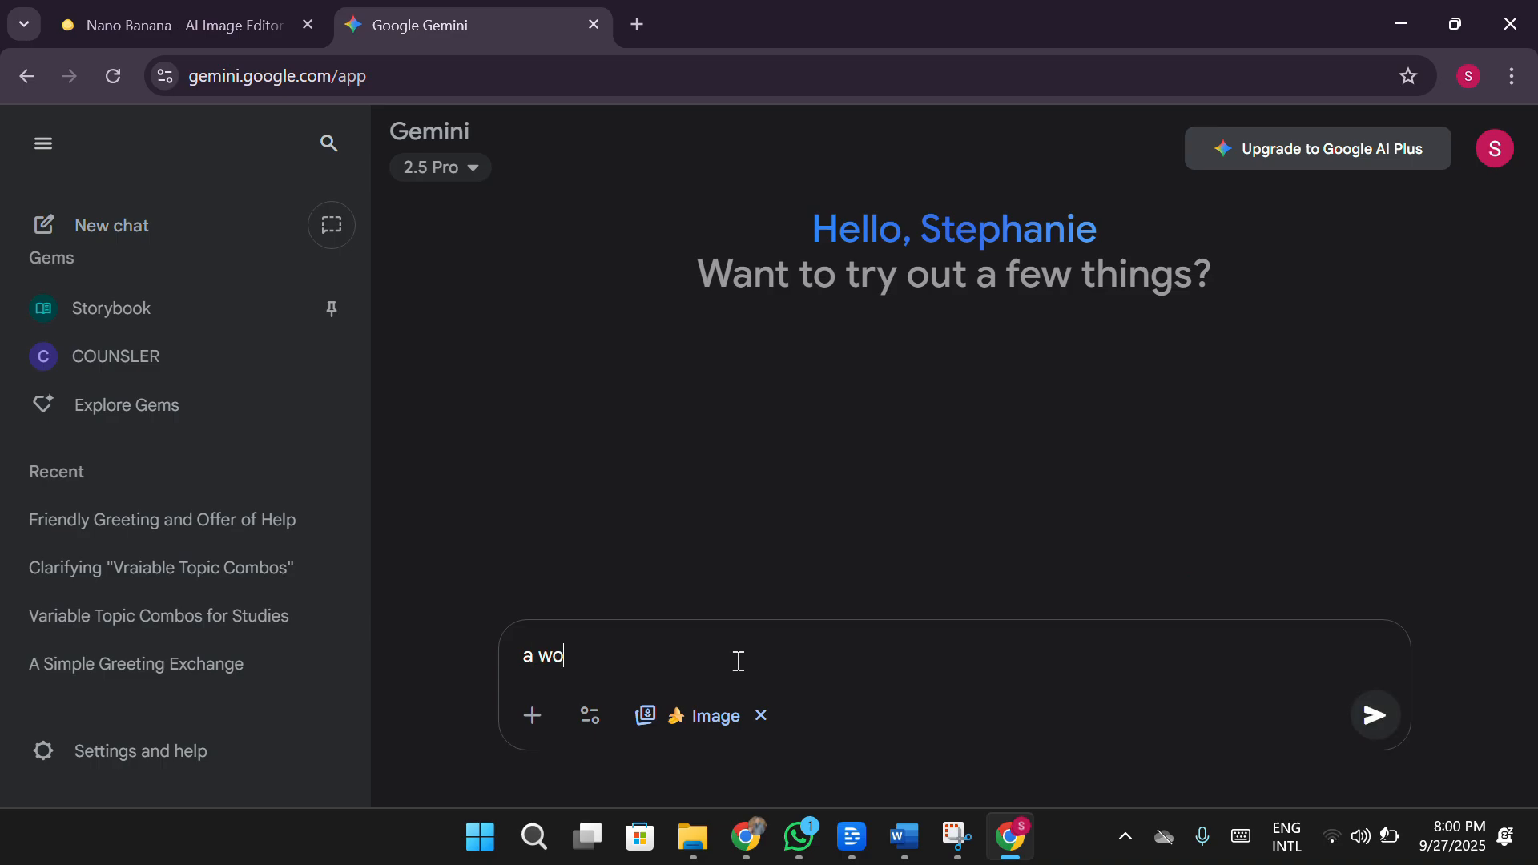
text(man sitting in her room)
key(Return)
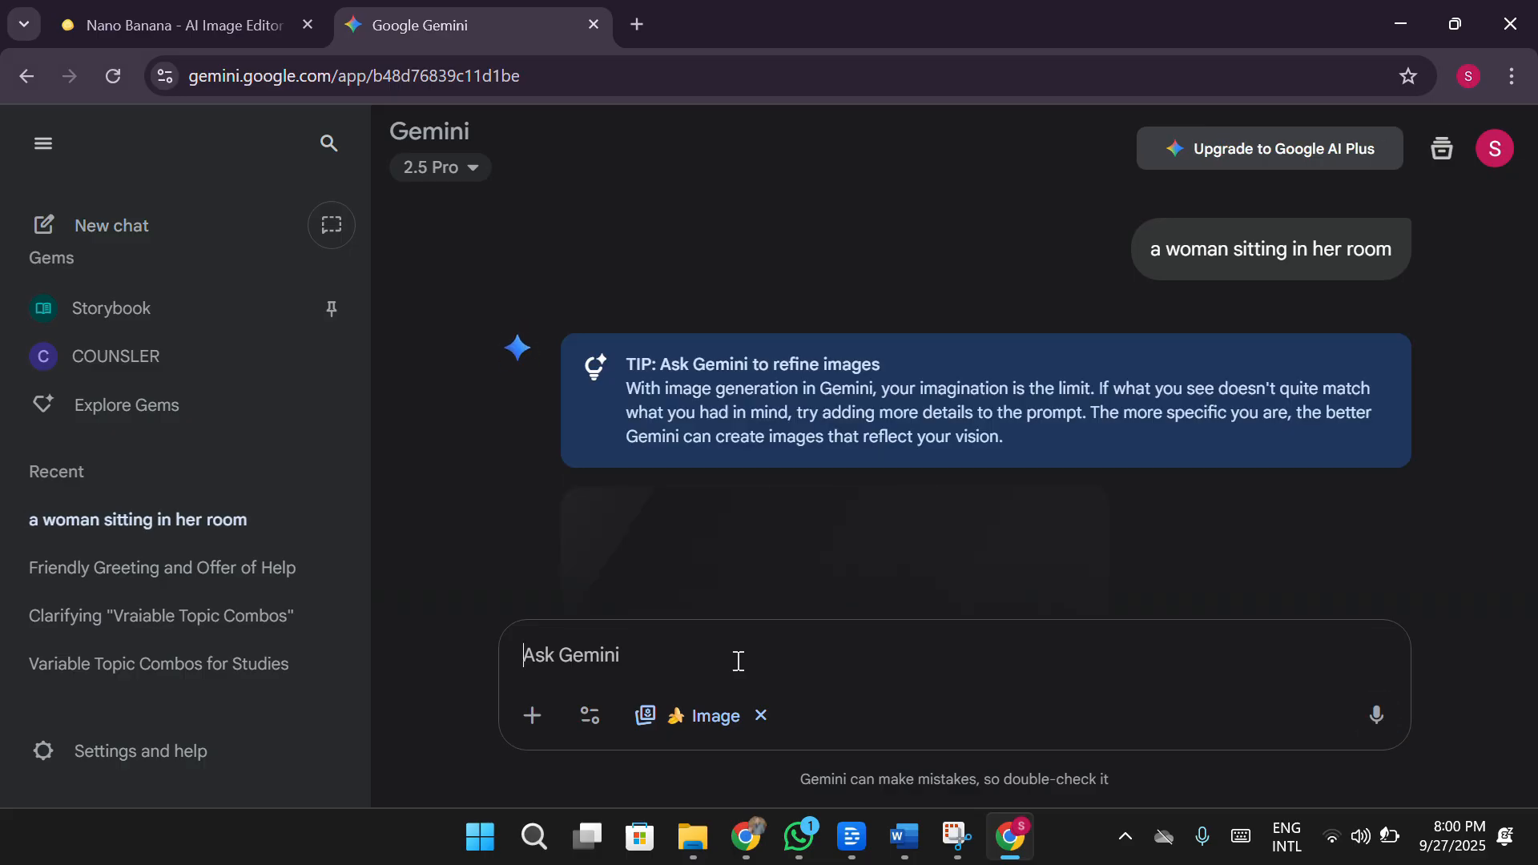
Step: Submit the image prompt "a woman sitting on her bedroom floor. she is looking at the camera POV of a youtube video"
scroll(939, 465, down, 2)
scroll(939, 469, down, 1)
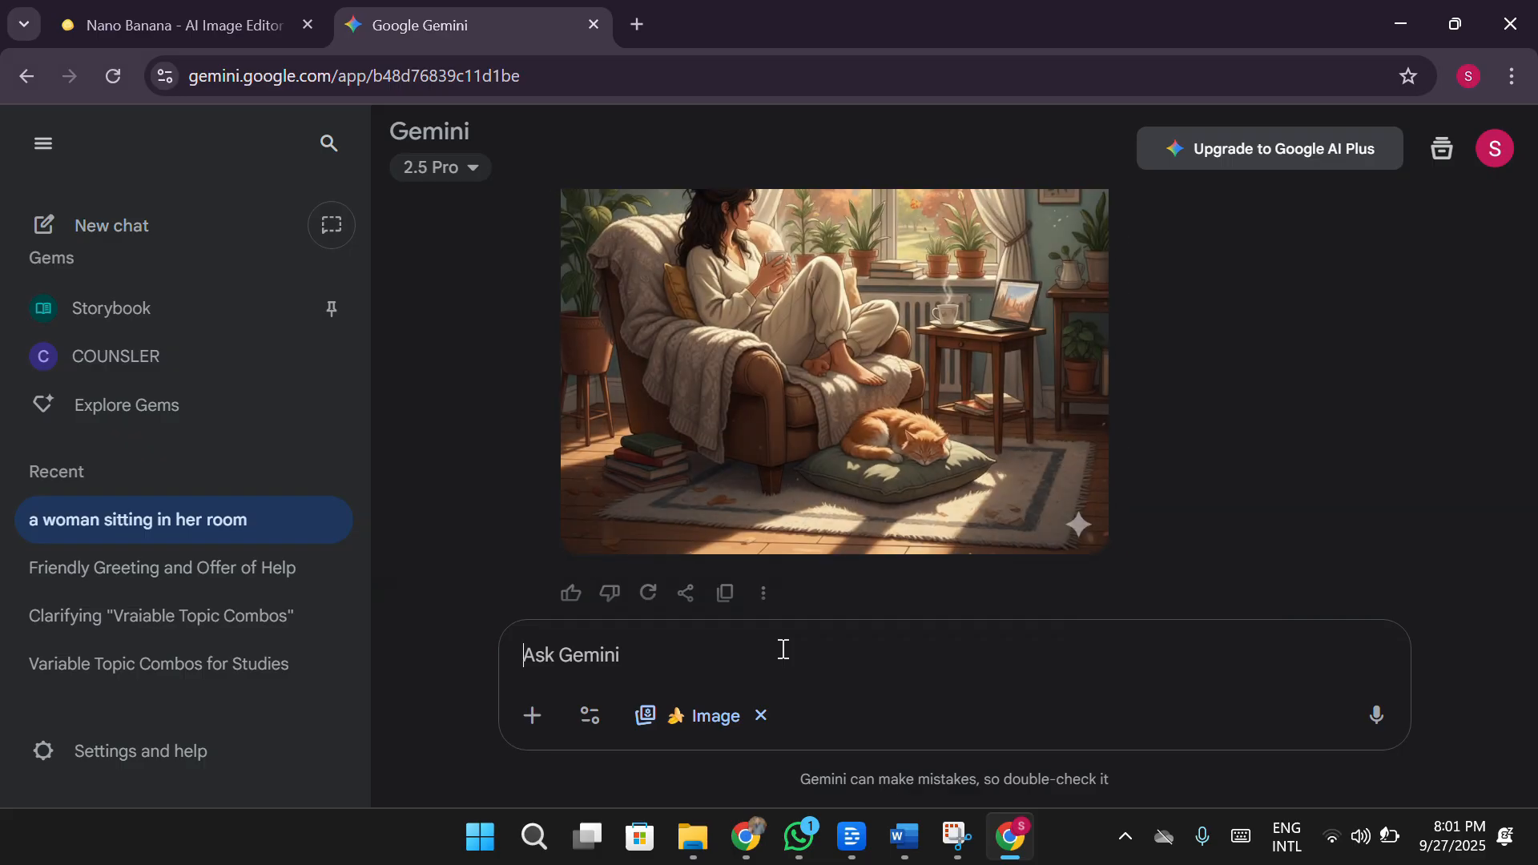
scroll(908, 517, up, 1)
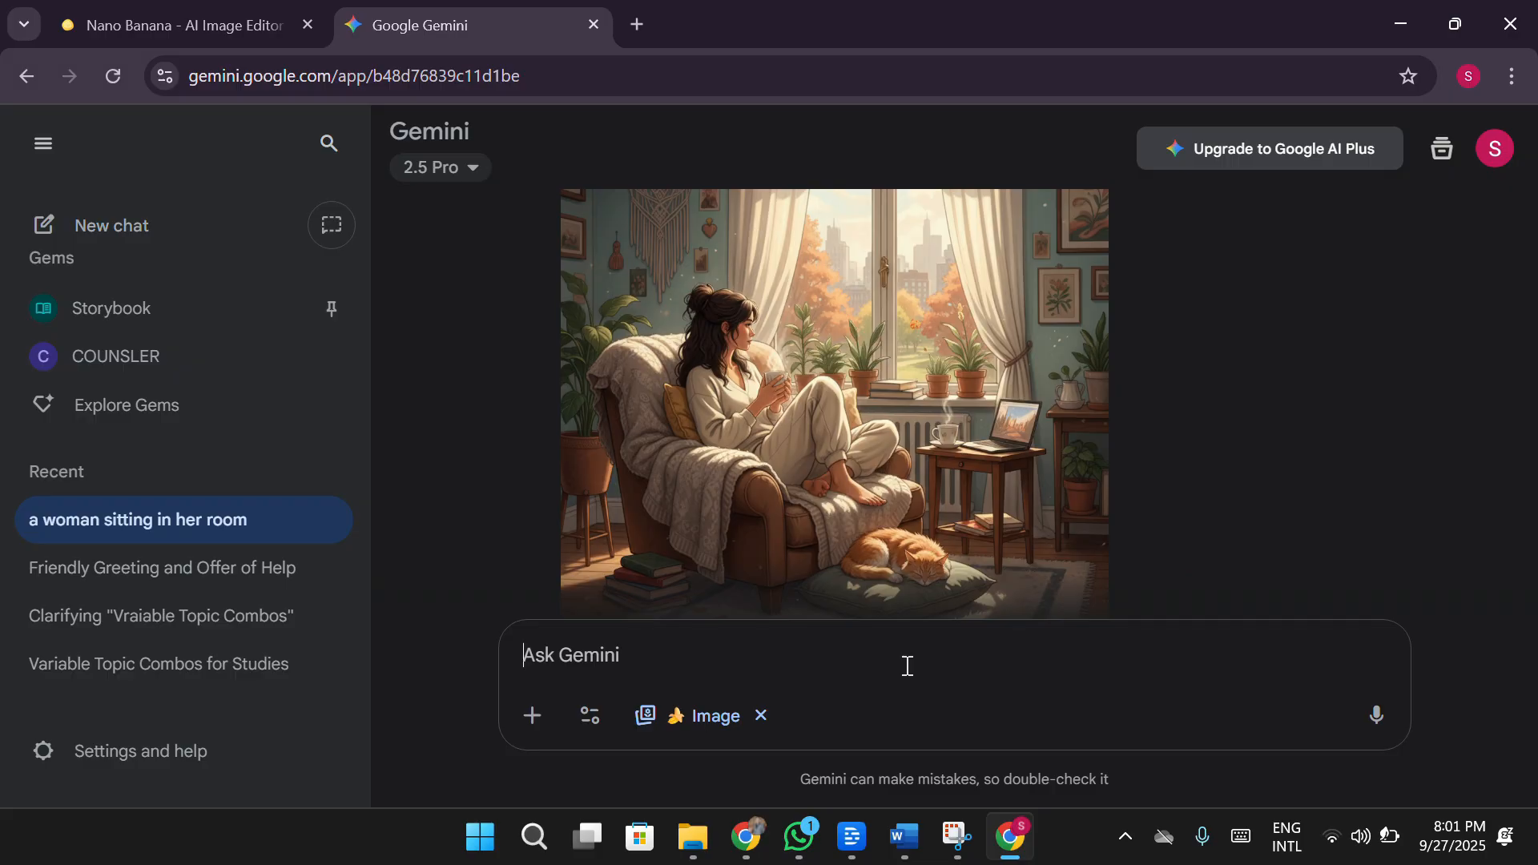
text(a woman sit)
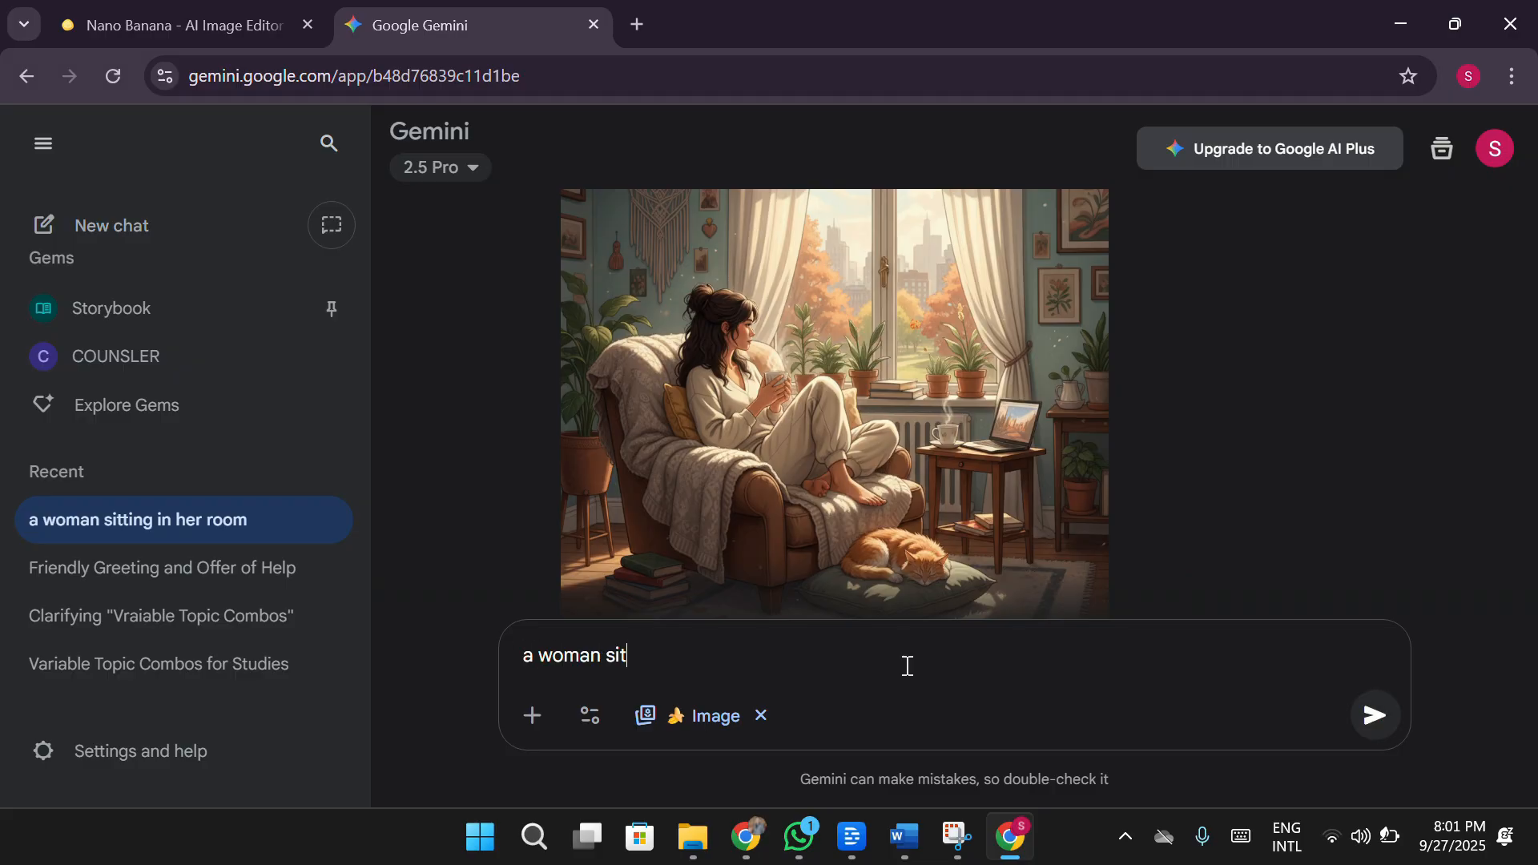
text(ting on her bedroom floor)
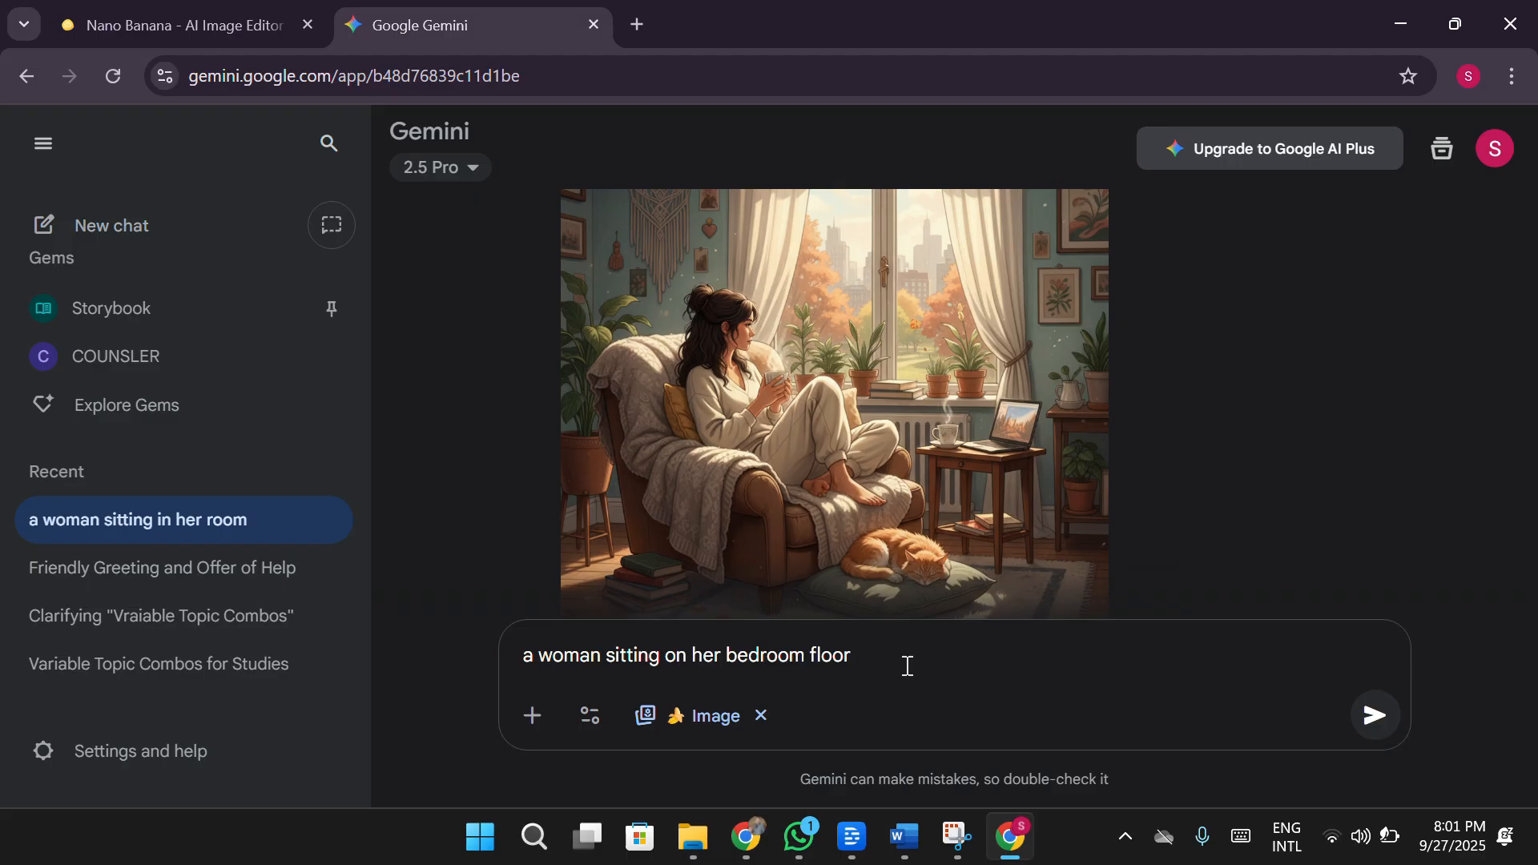
text(. she is looking at th)
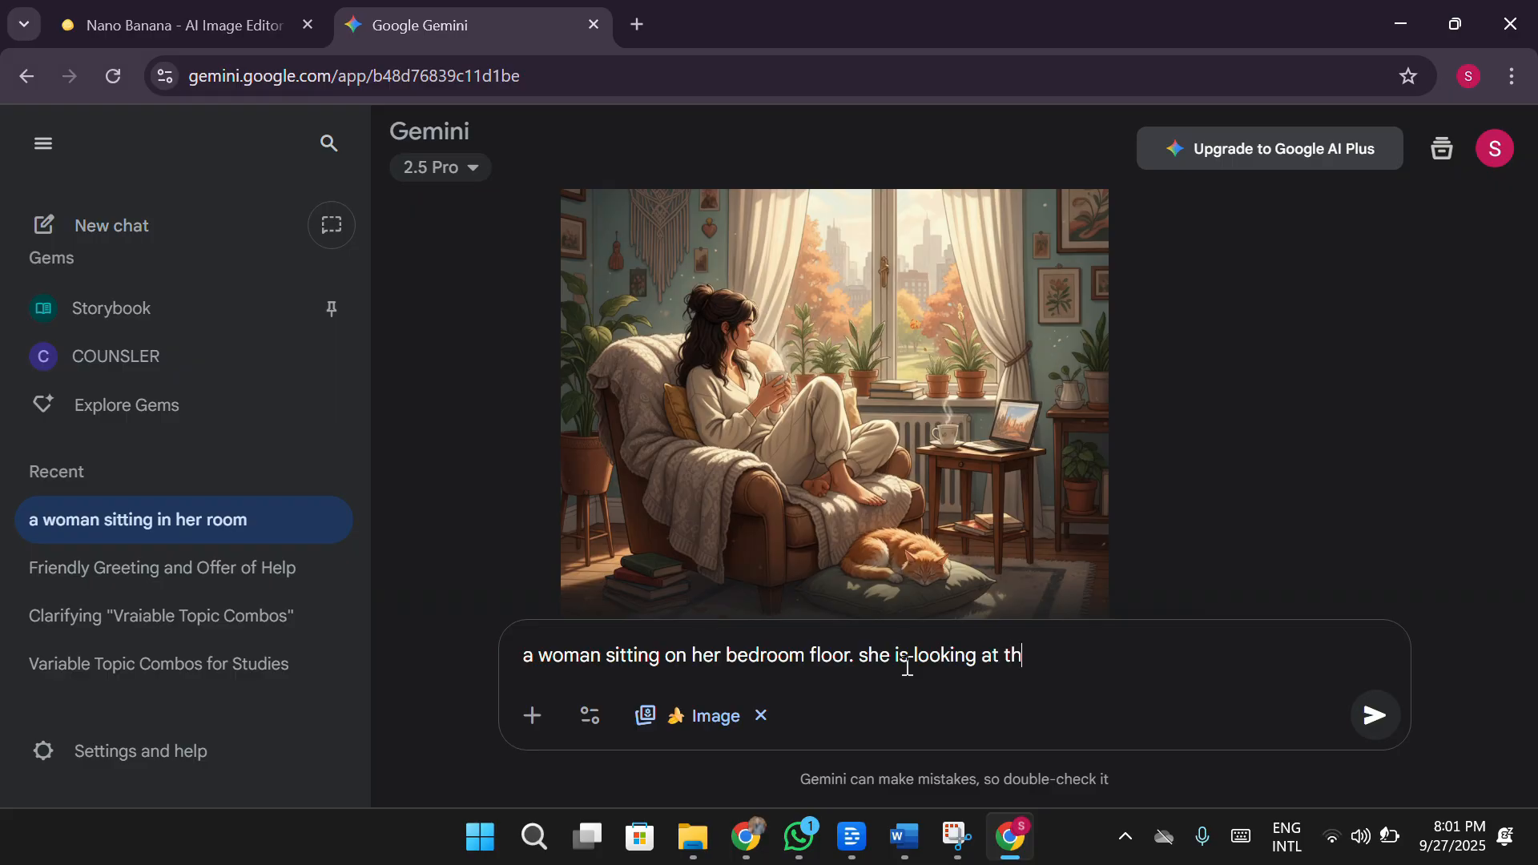
text(e camera POV of)
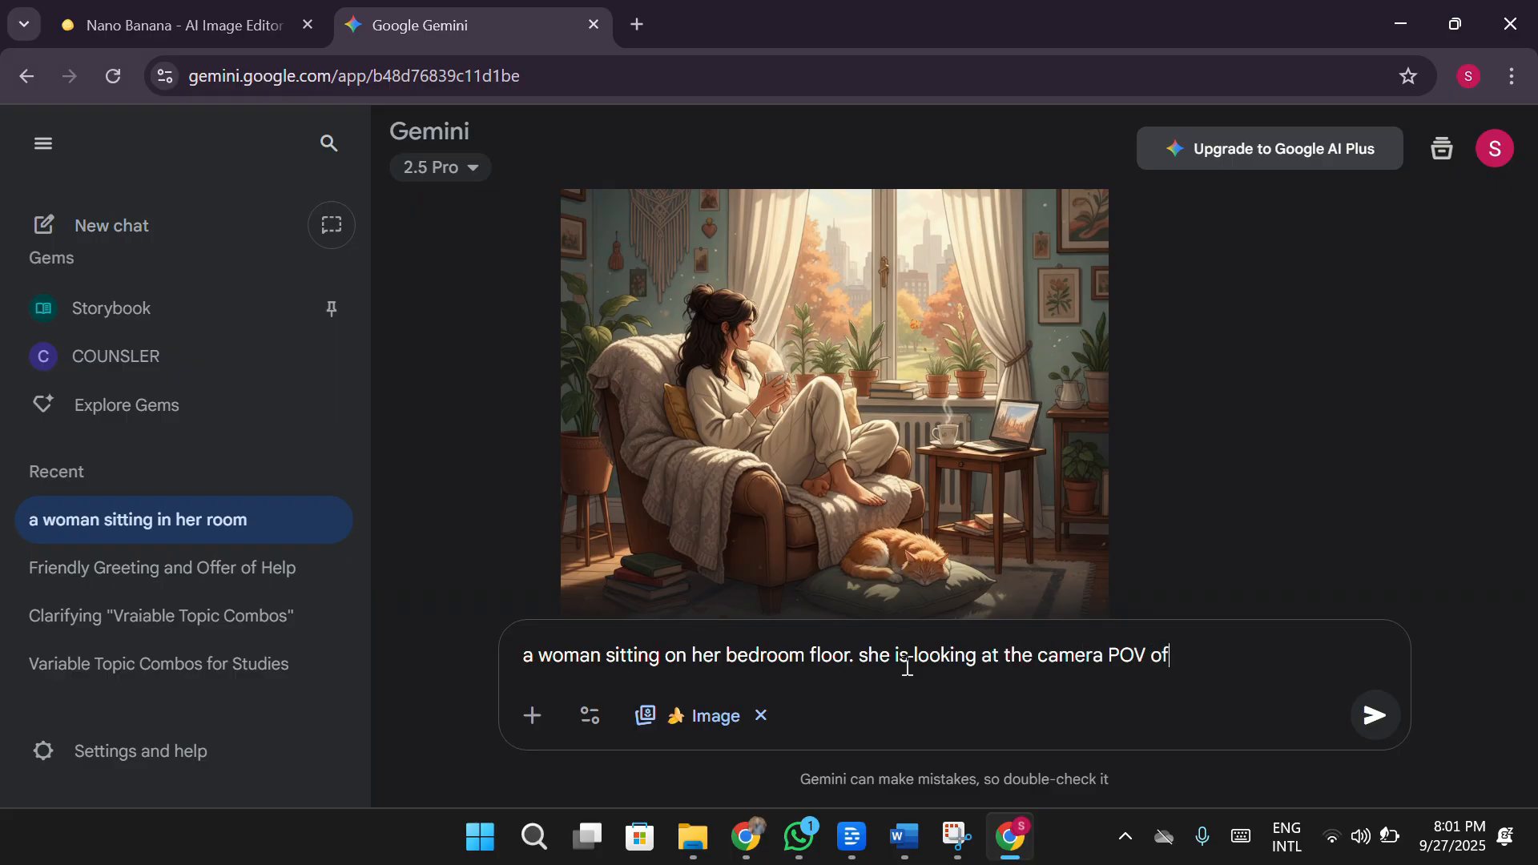
text( a youtube video)
key(Return)
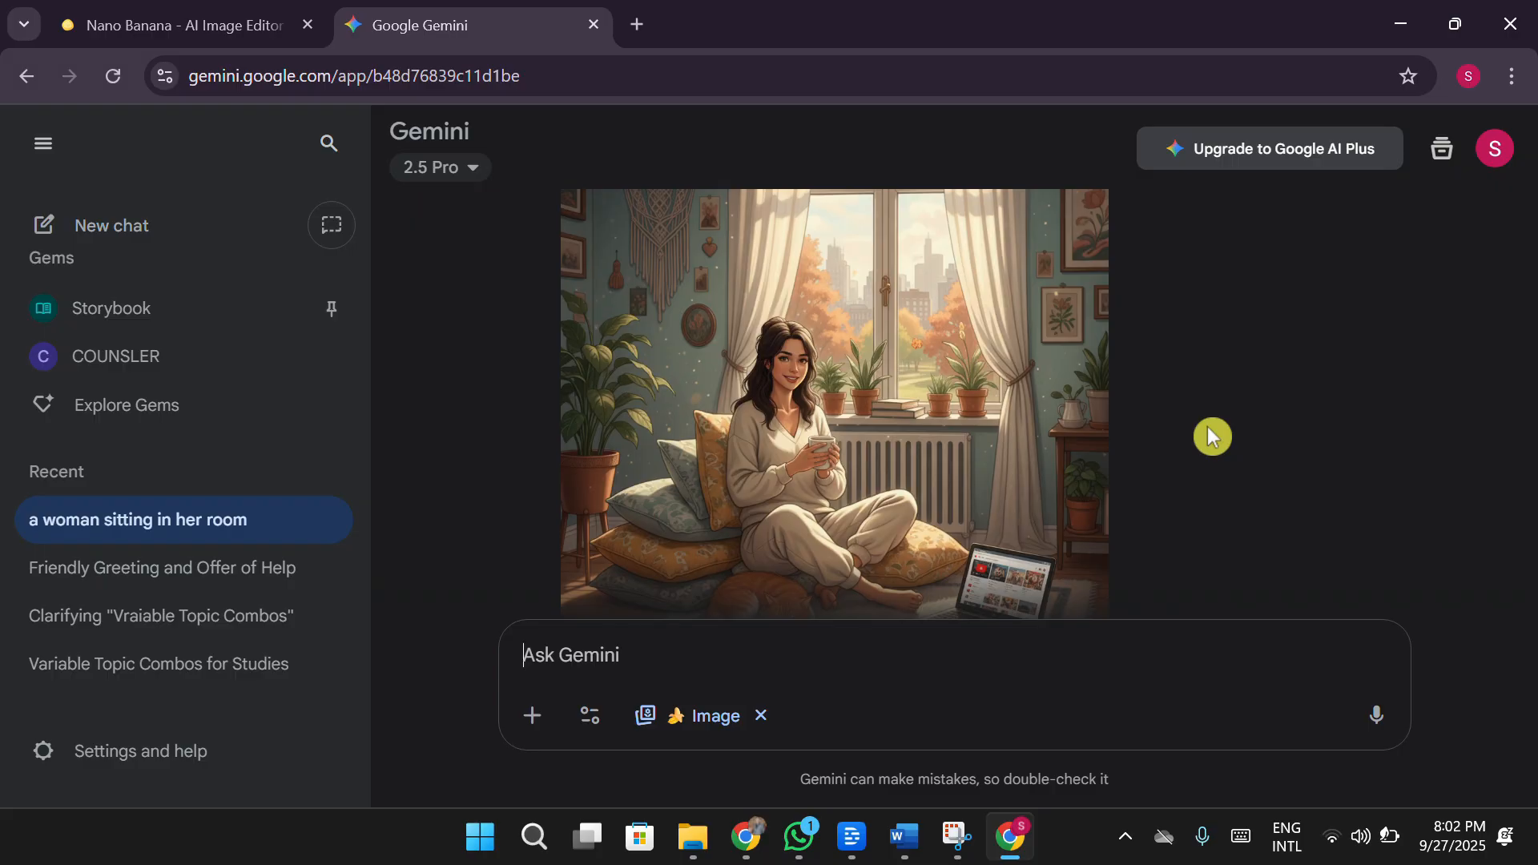
Step: Refine the image with the prompt "make the woman more realistic and make her around 20 give her black thick hair."
text(mak)
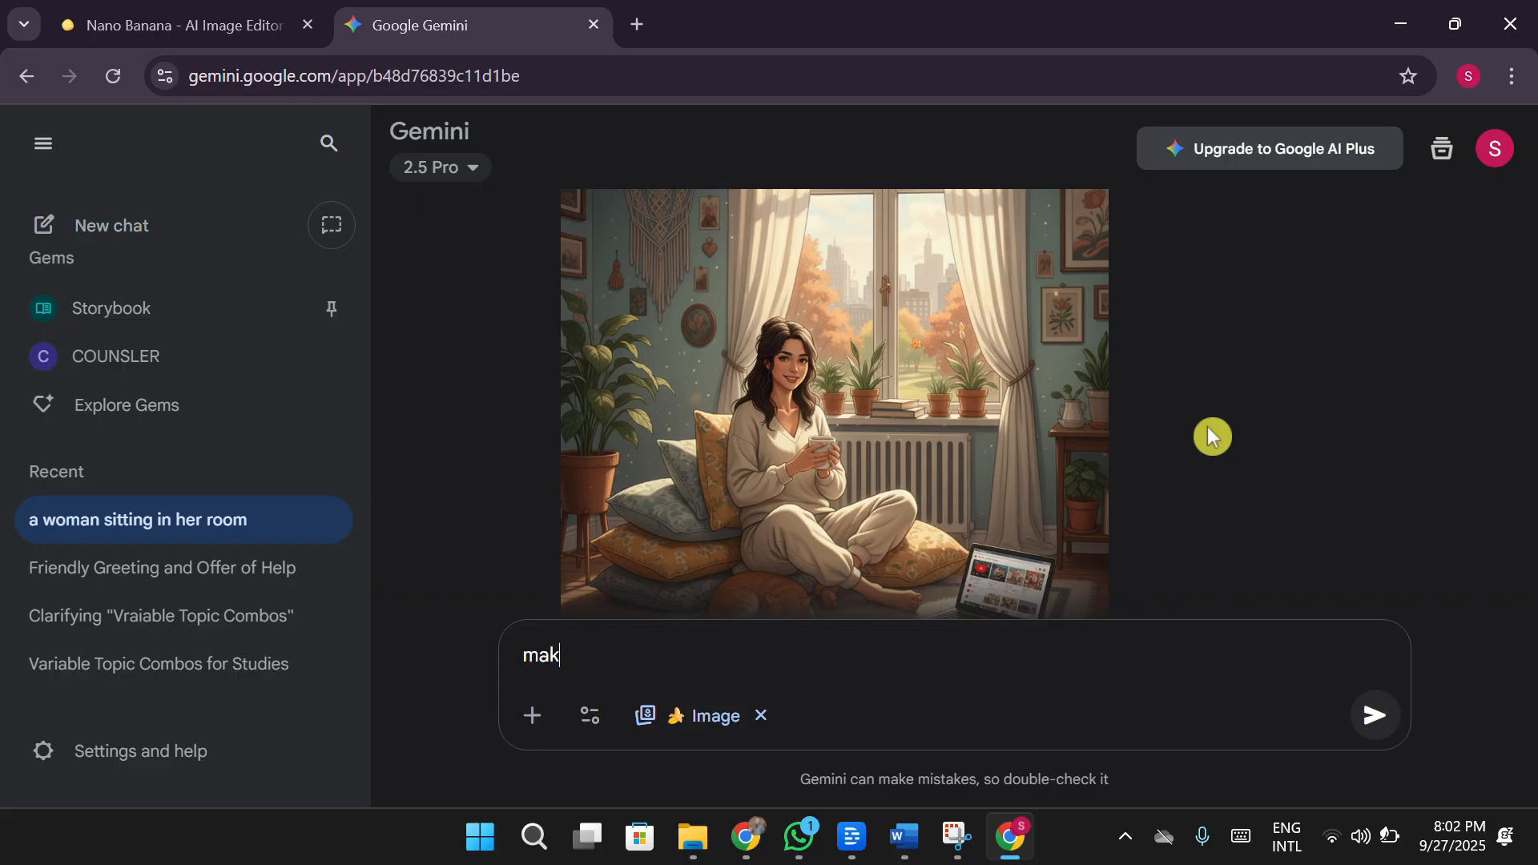
text(e the woman mo)
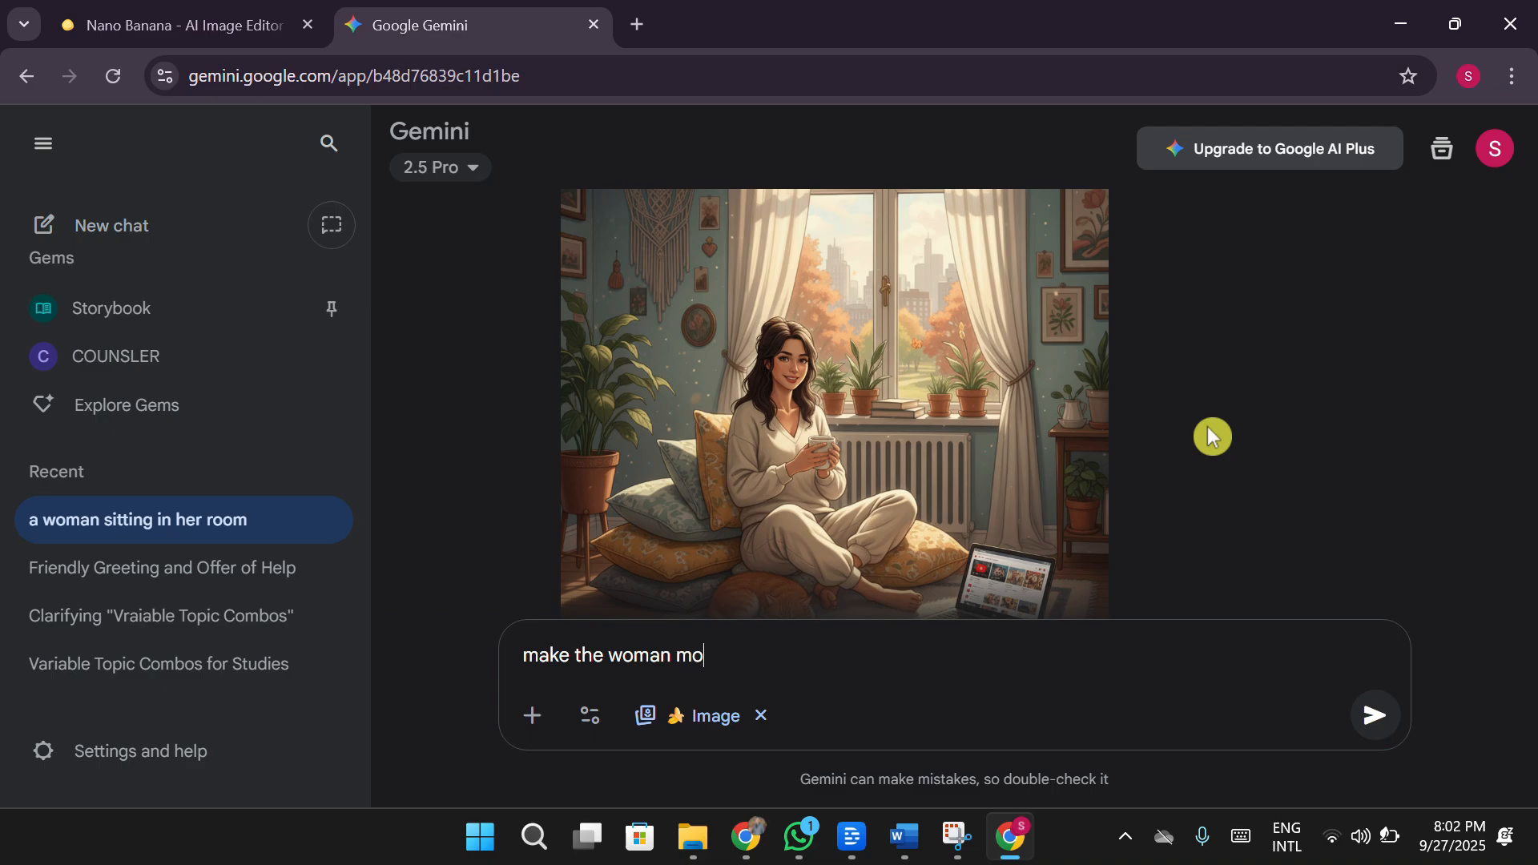
text(re realistic and make her a)
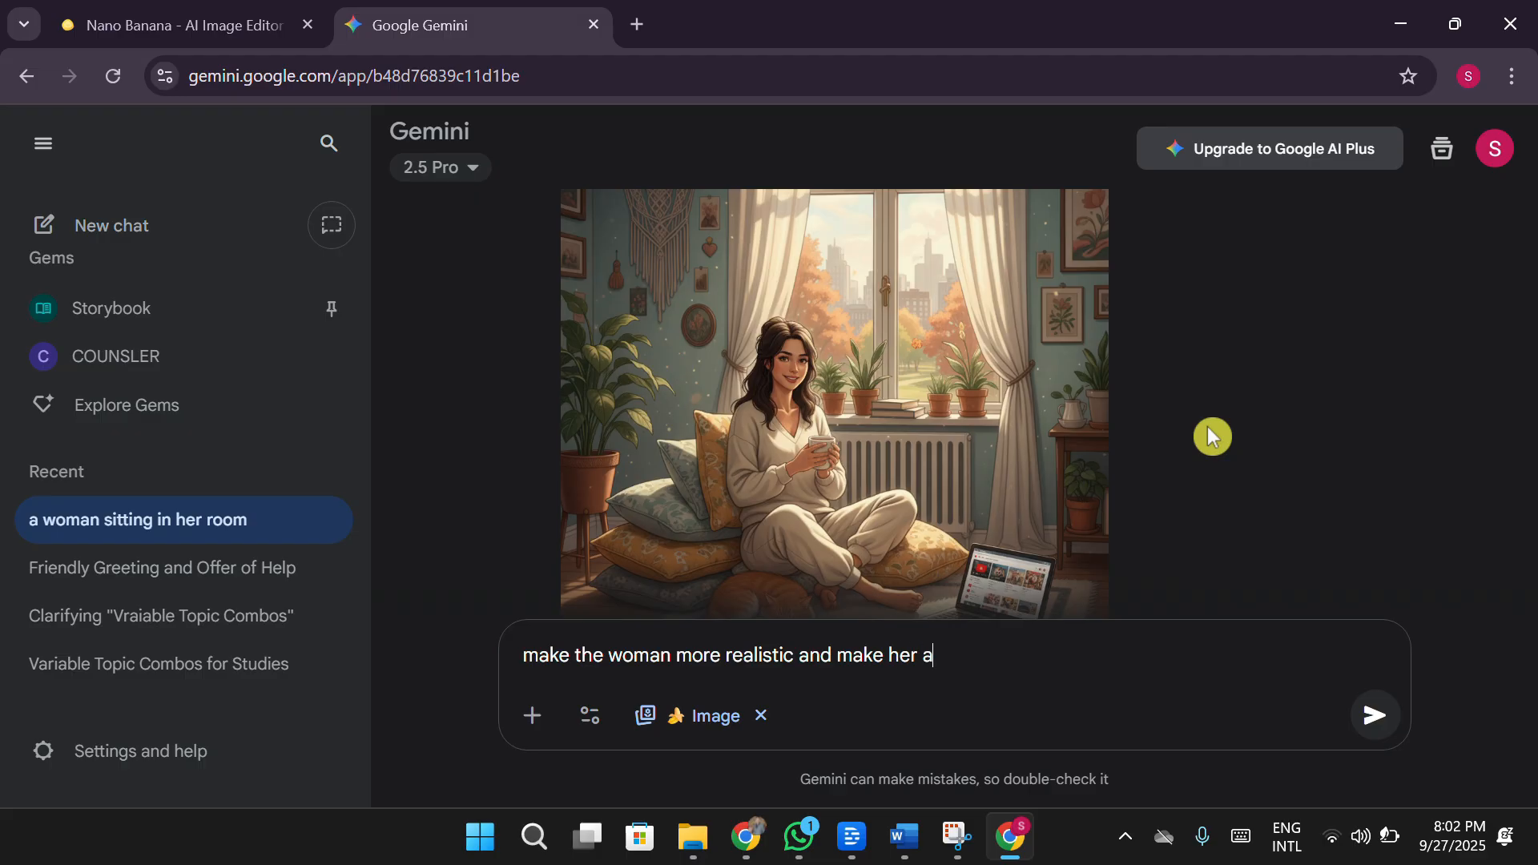
text(round 20 give her blac)
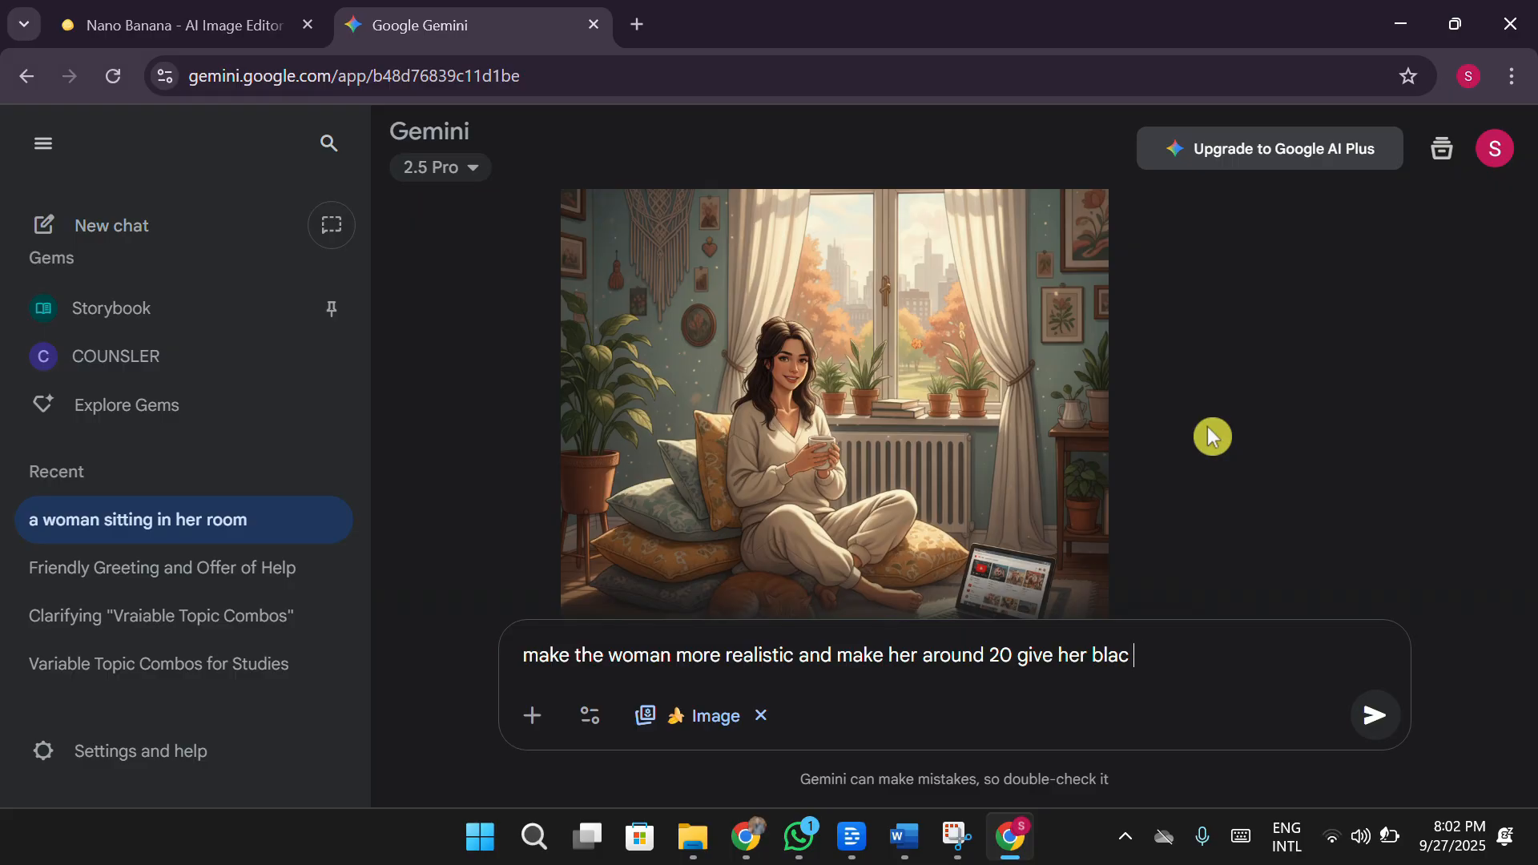
text(k thick hair.)
key(Return)
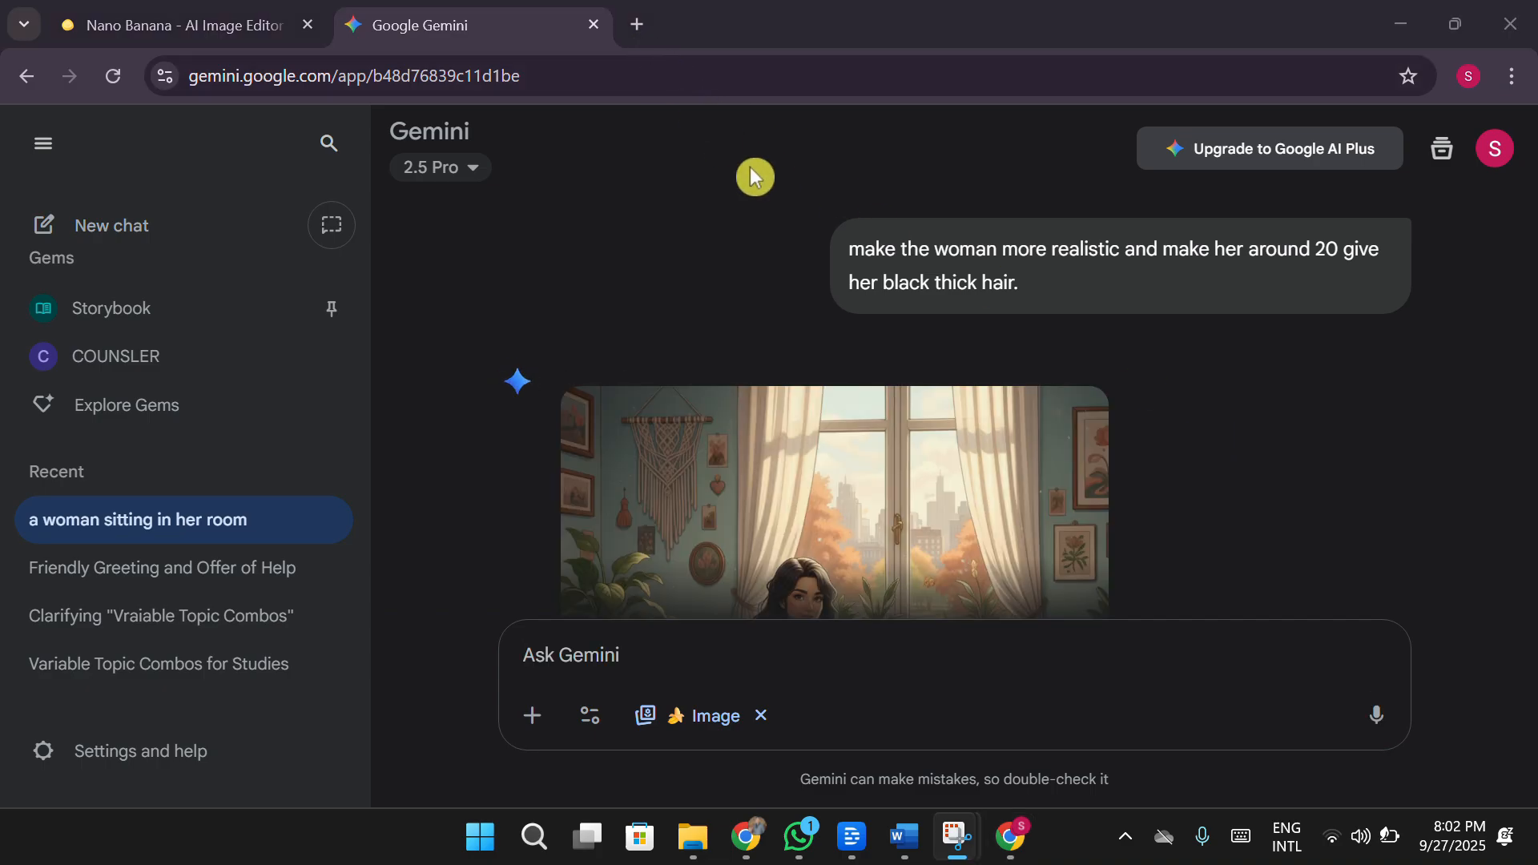
Step: Upload the red lipstick picture and submit it with the prompt "the woman is holding this lipstick in her hand"
scroll(1043, 381, down, 3)
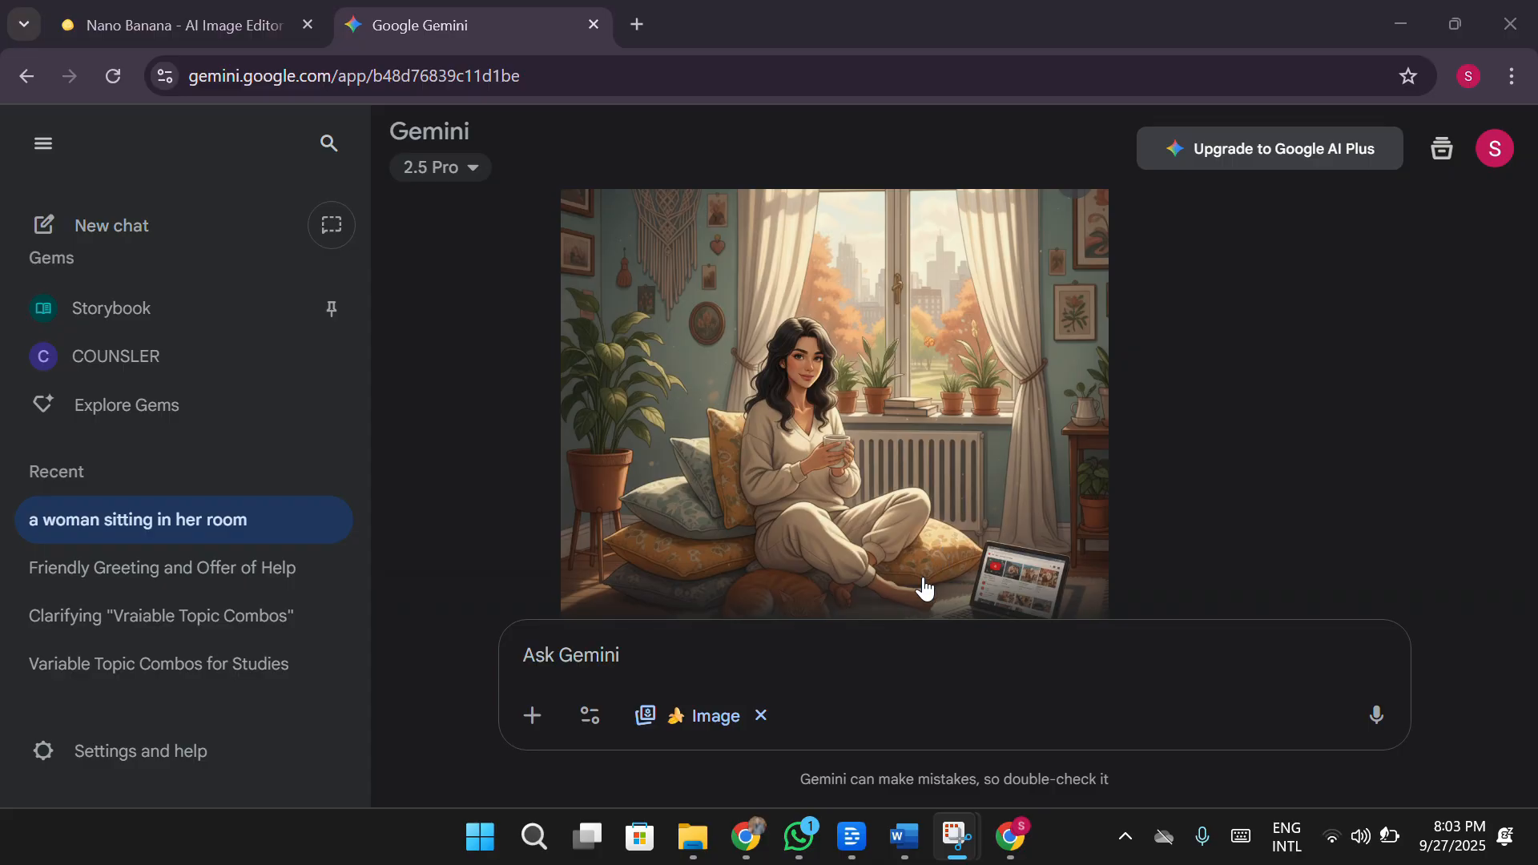
click(821, 654)
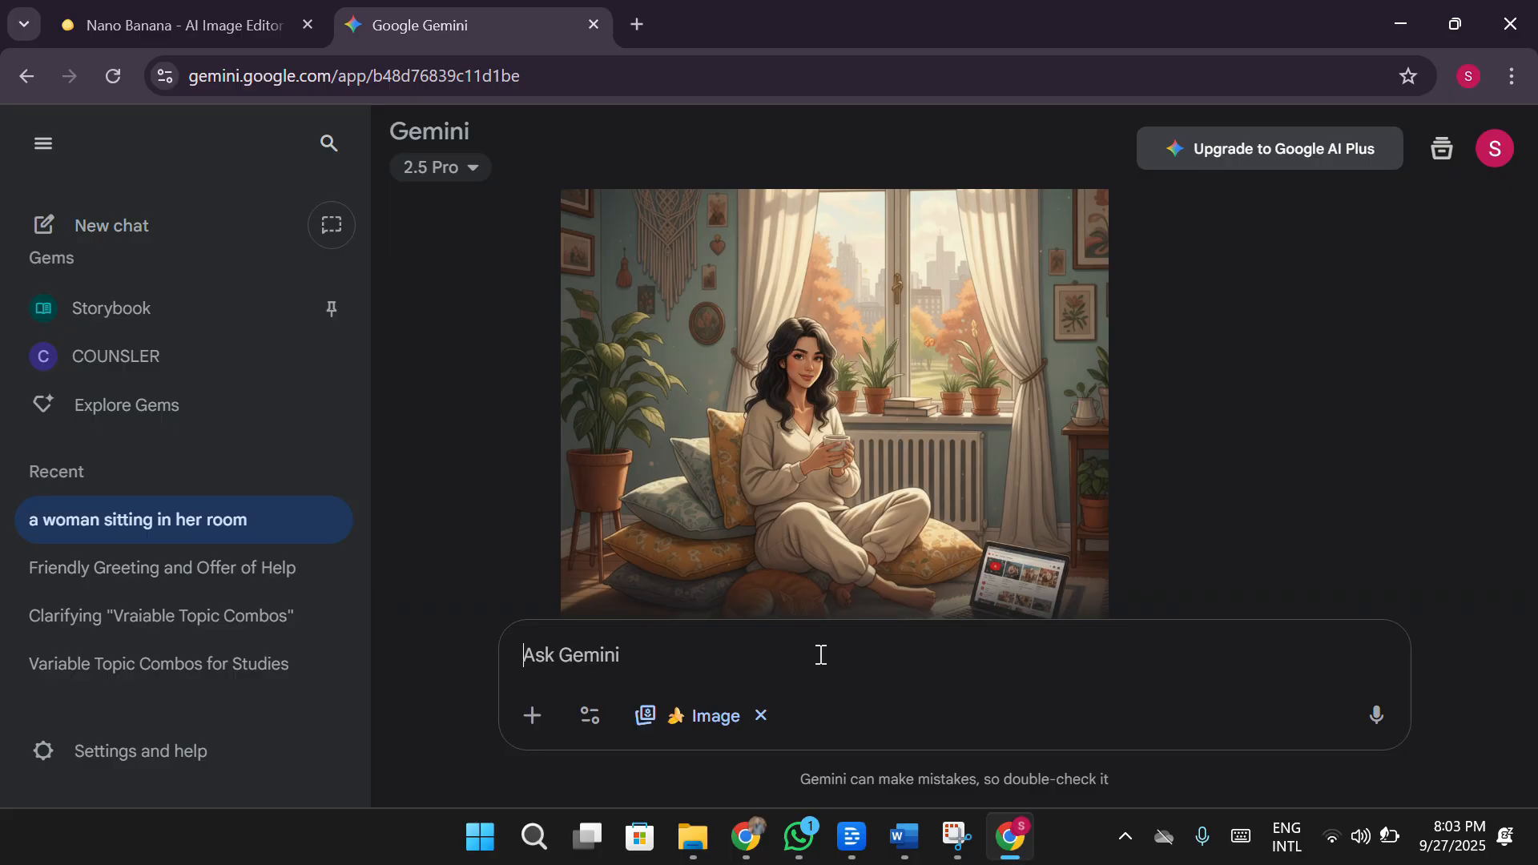
click(532, 715)
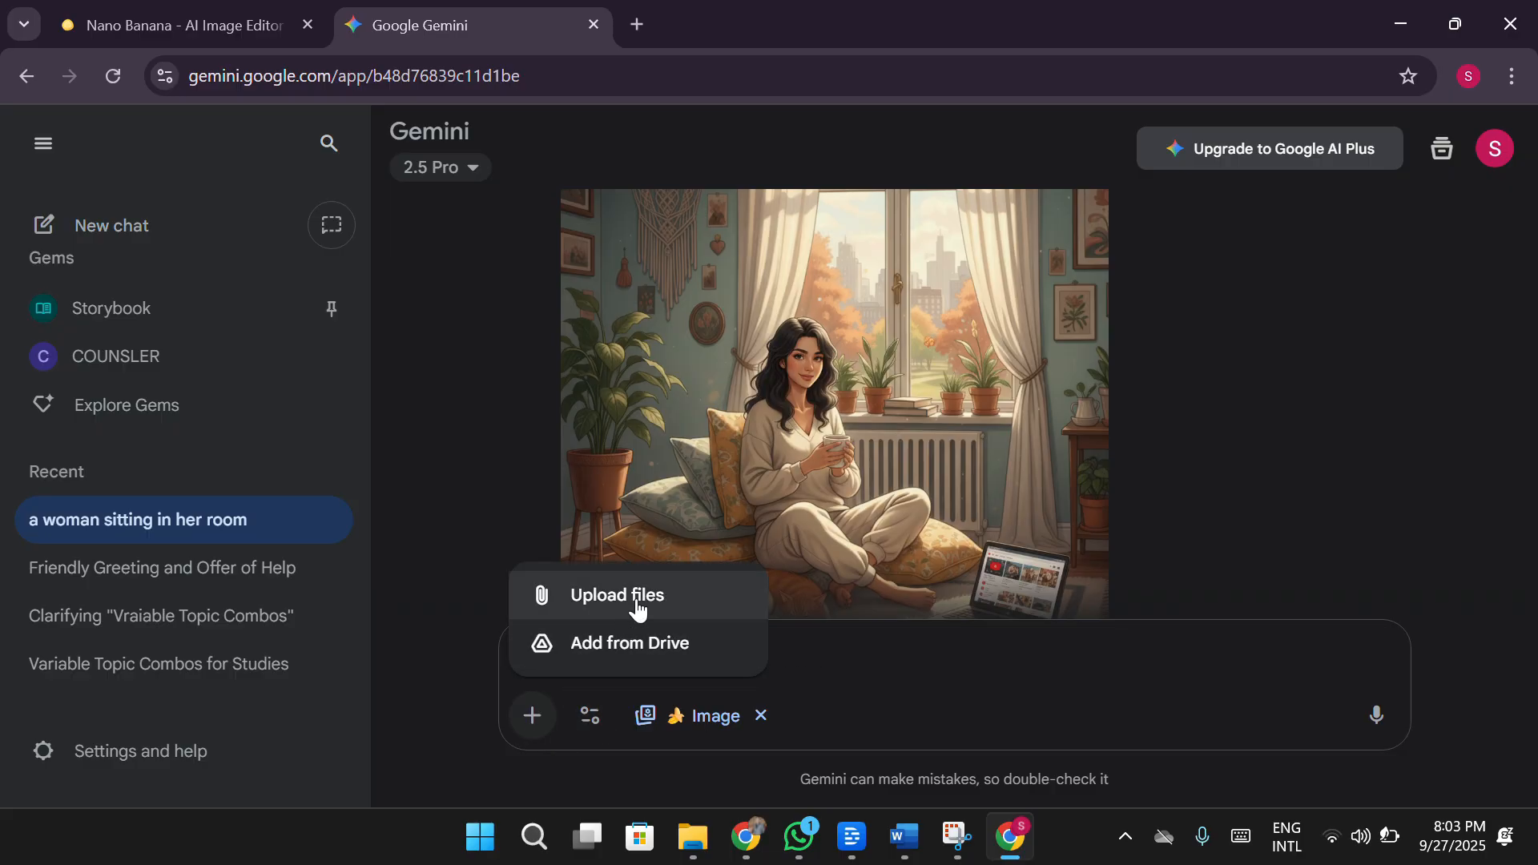
click(637, 611)
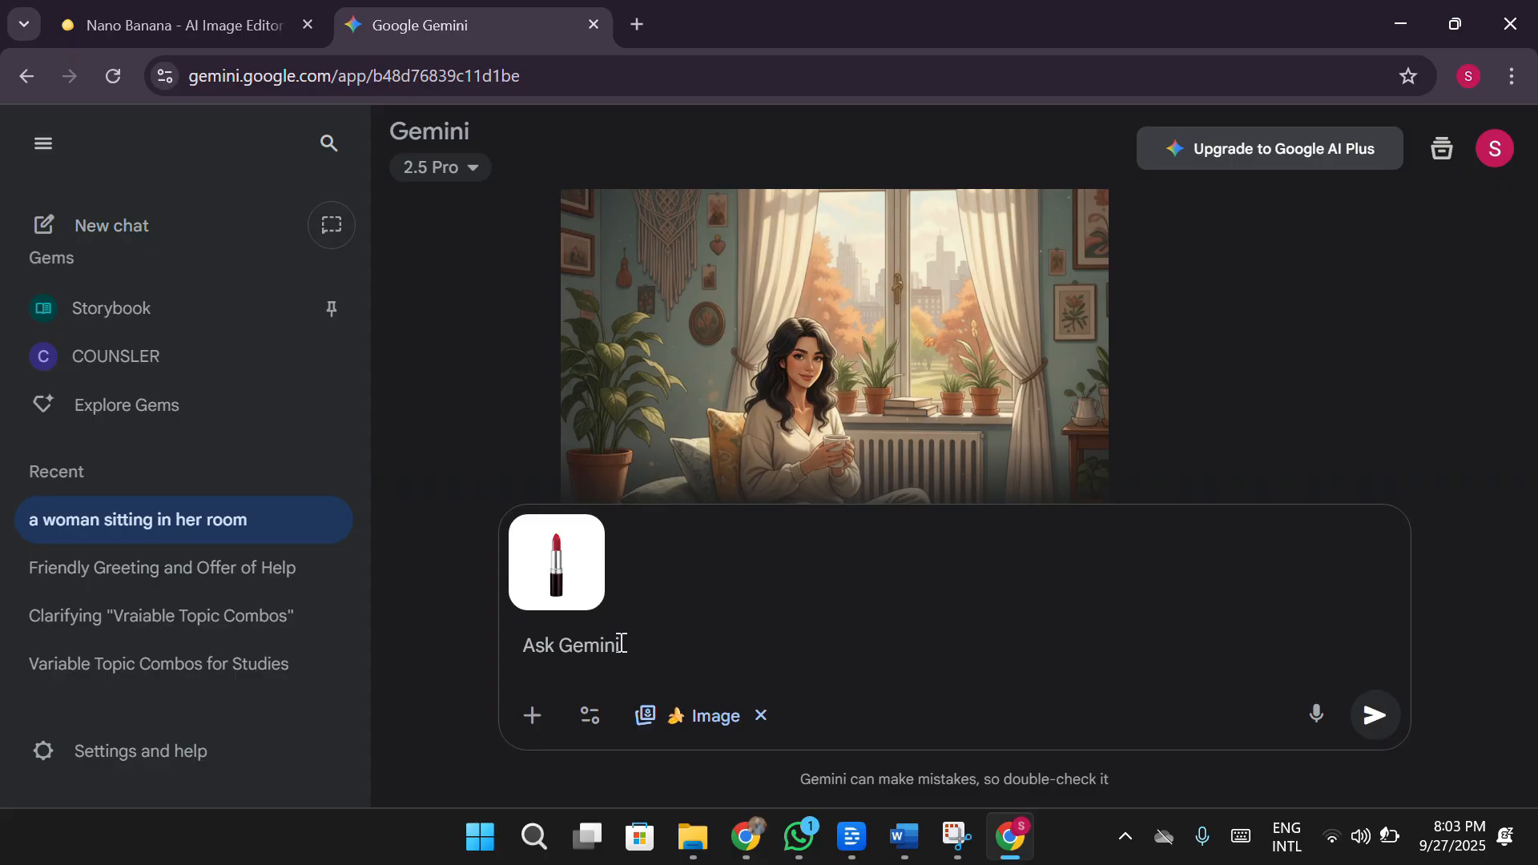
text(the woman i)
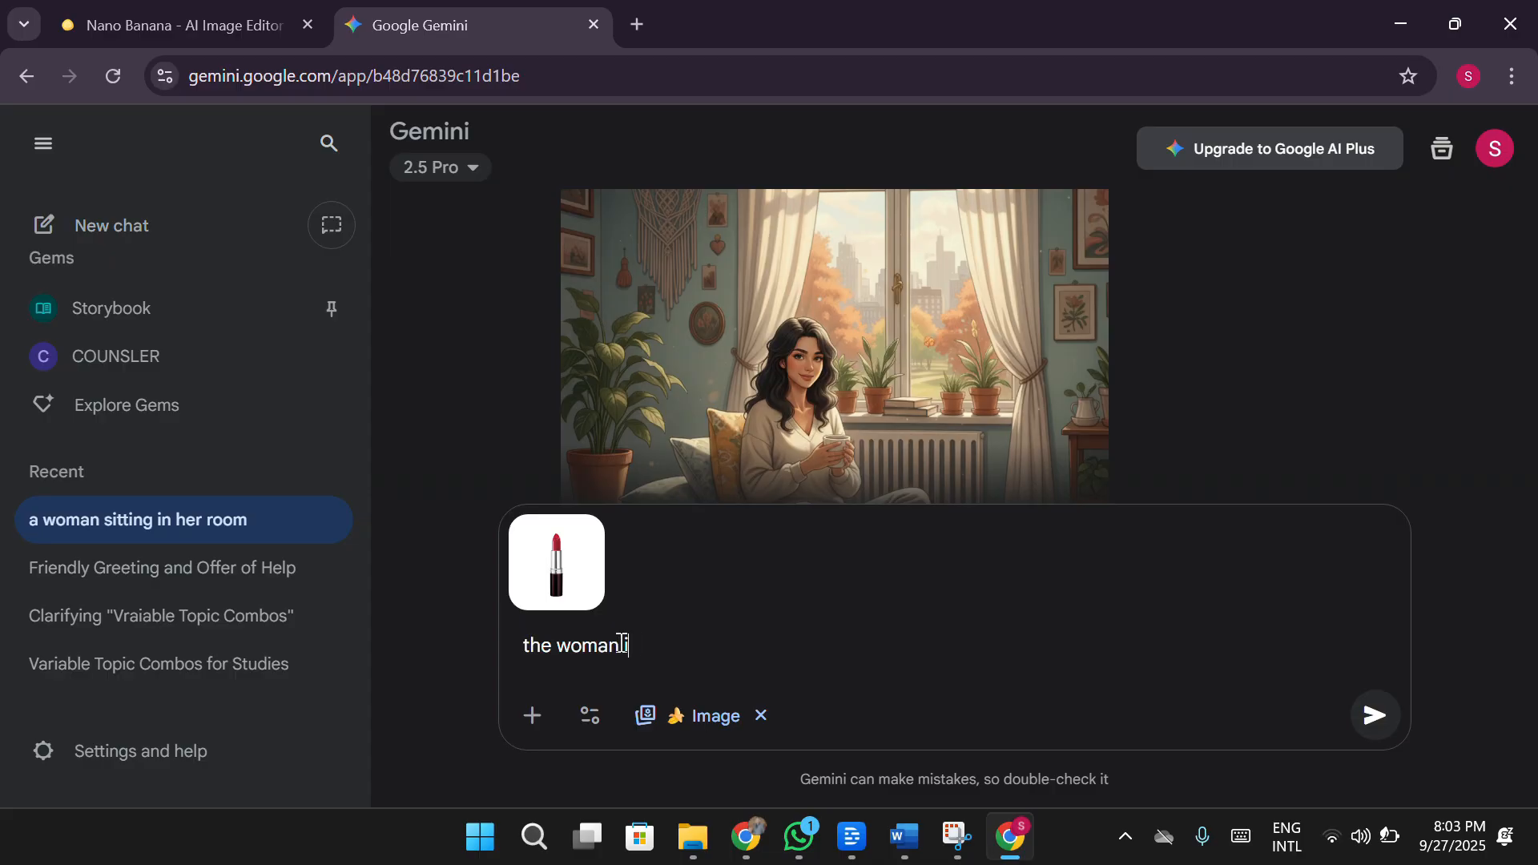
text(s holding this lipsti)
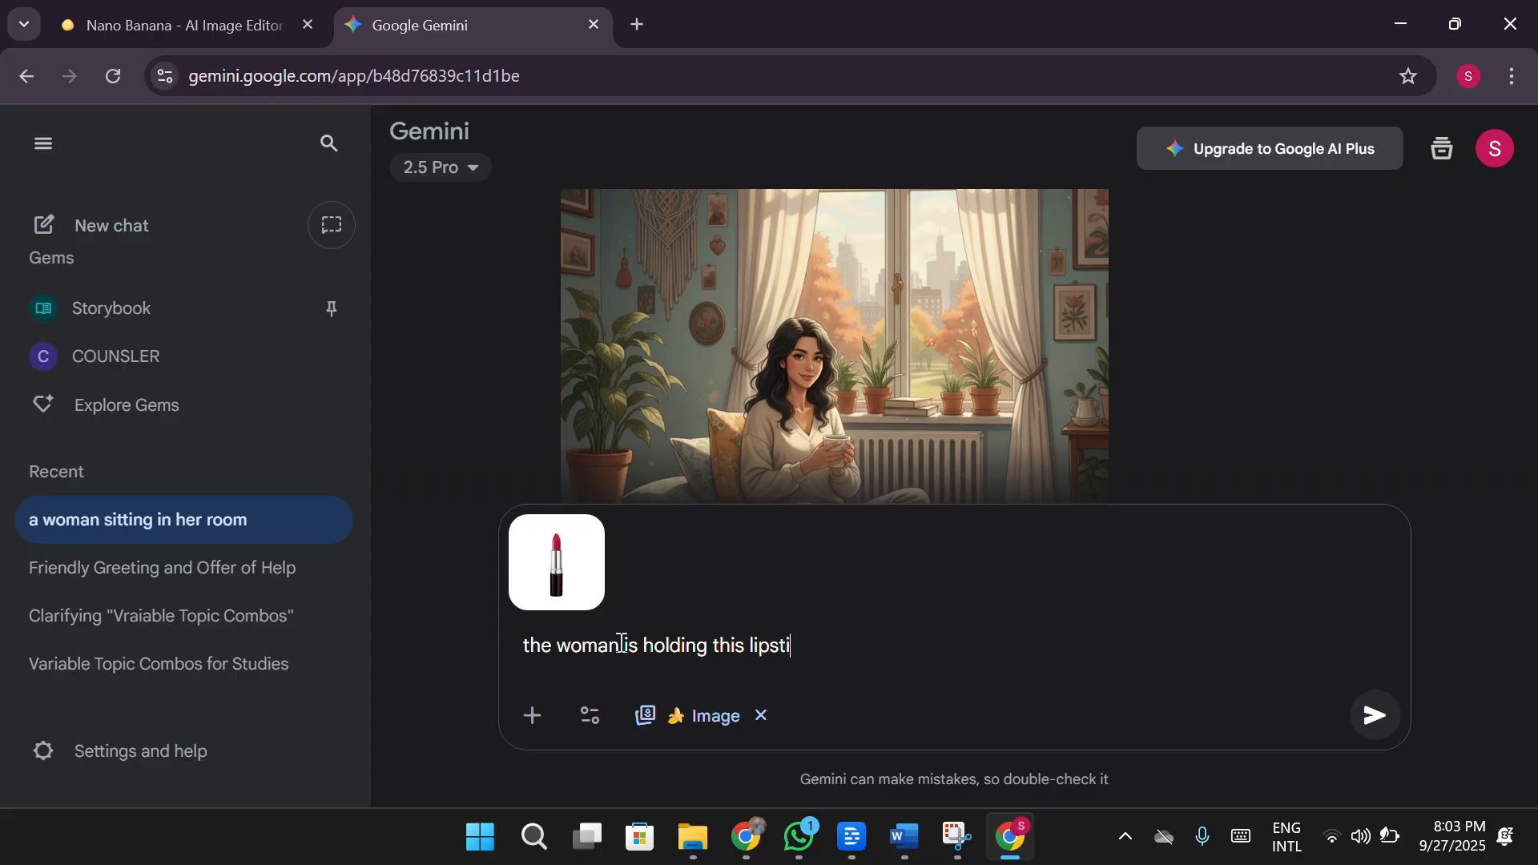
text(ck in her hand)
key(Return)
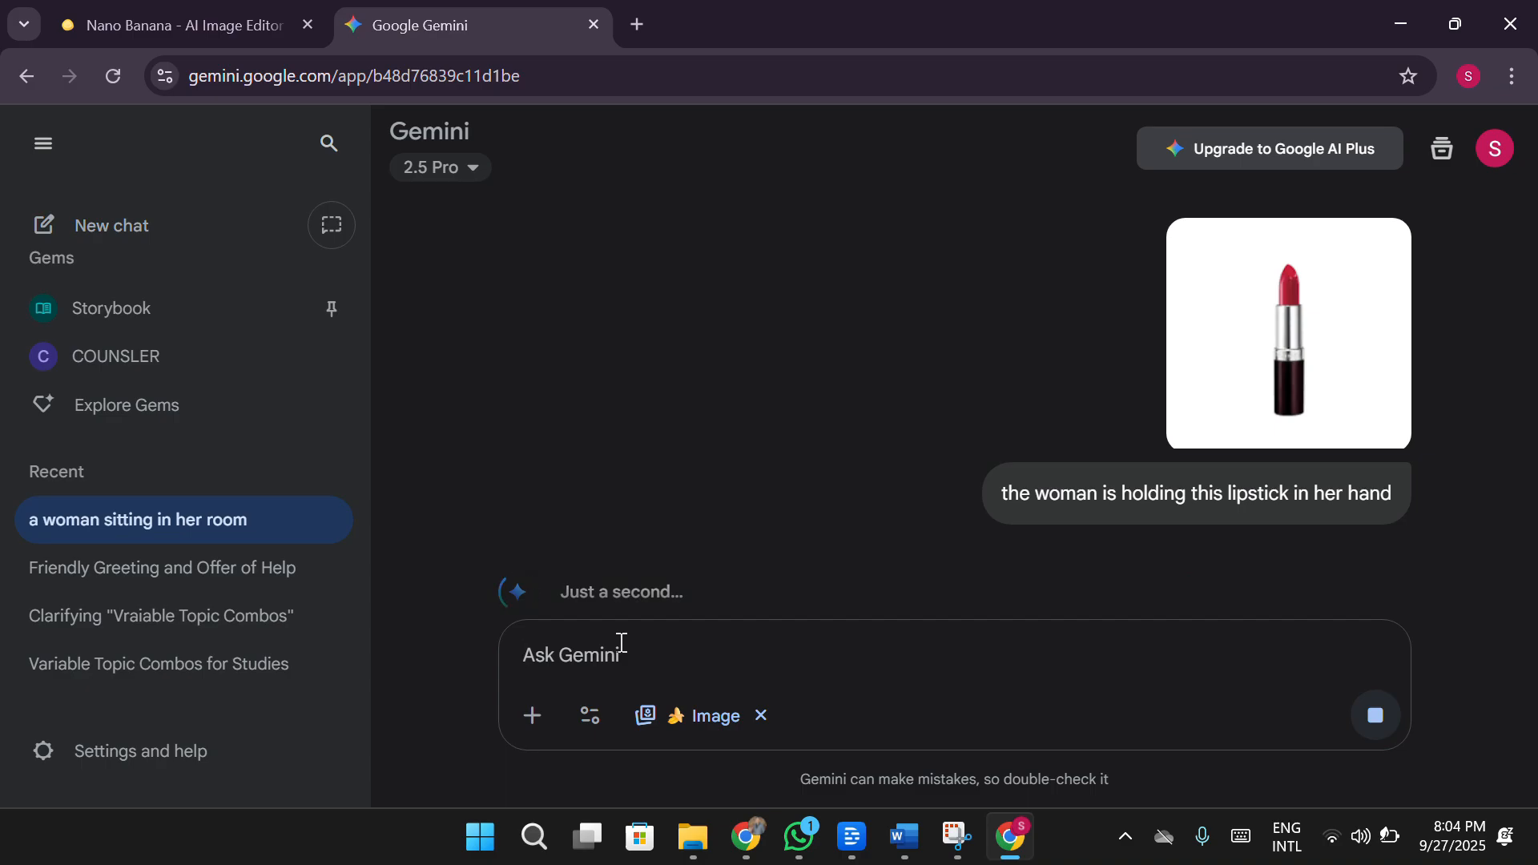
Step: Glance at the Nano Banana site, then return to Gemini and view the lipstick image enlarged
click(217, 19)
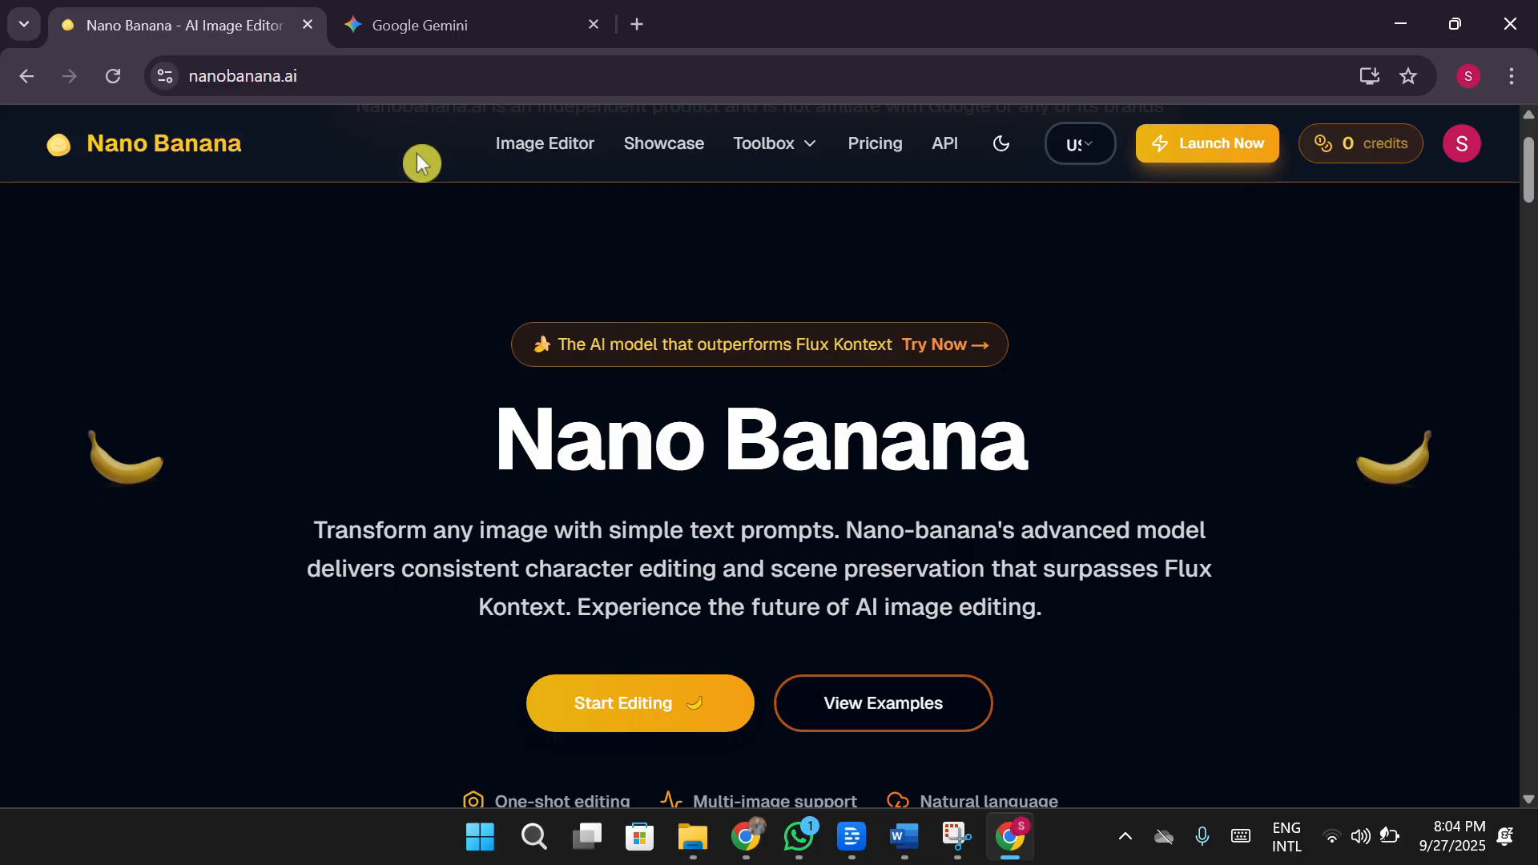
click(477, 31)
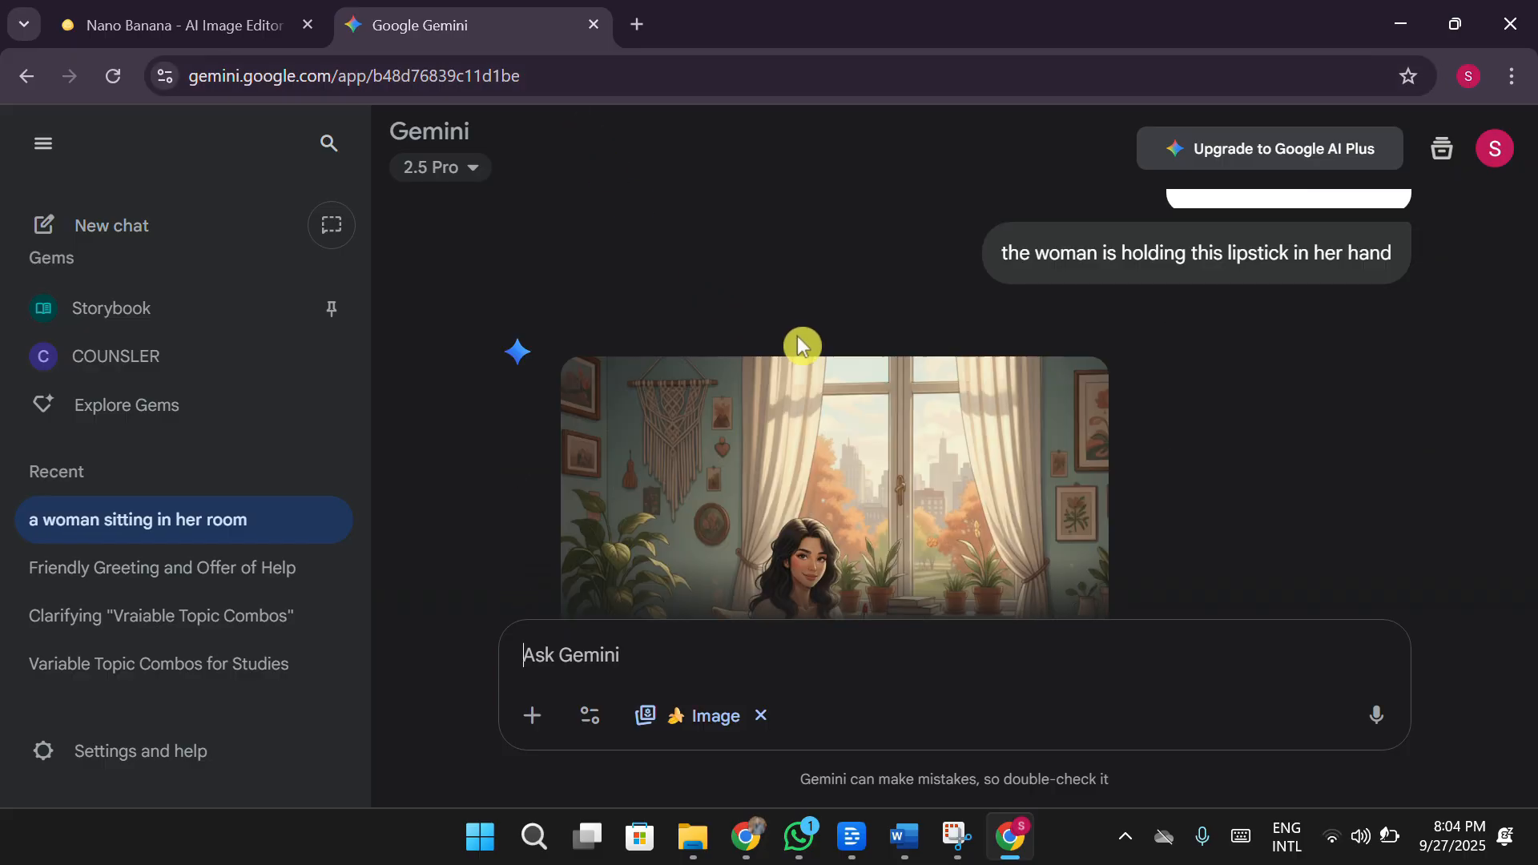
click(920, 514)
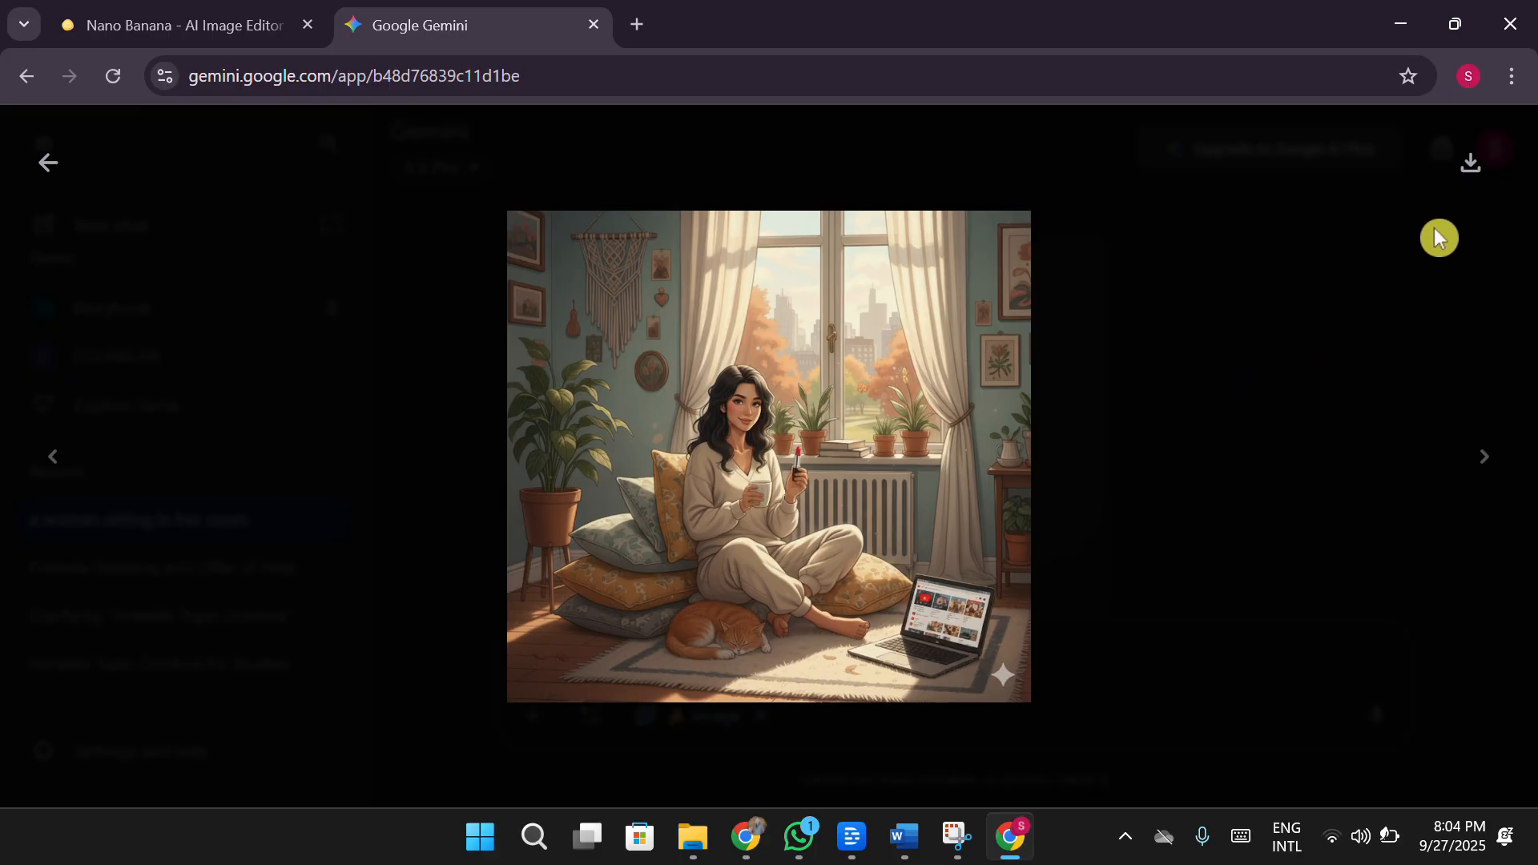
click(64, 163)
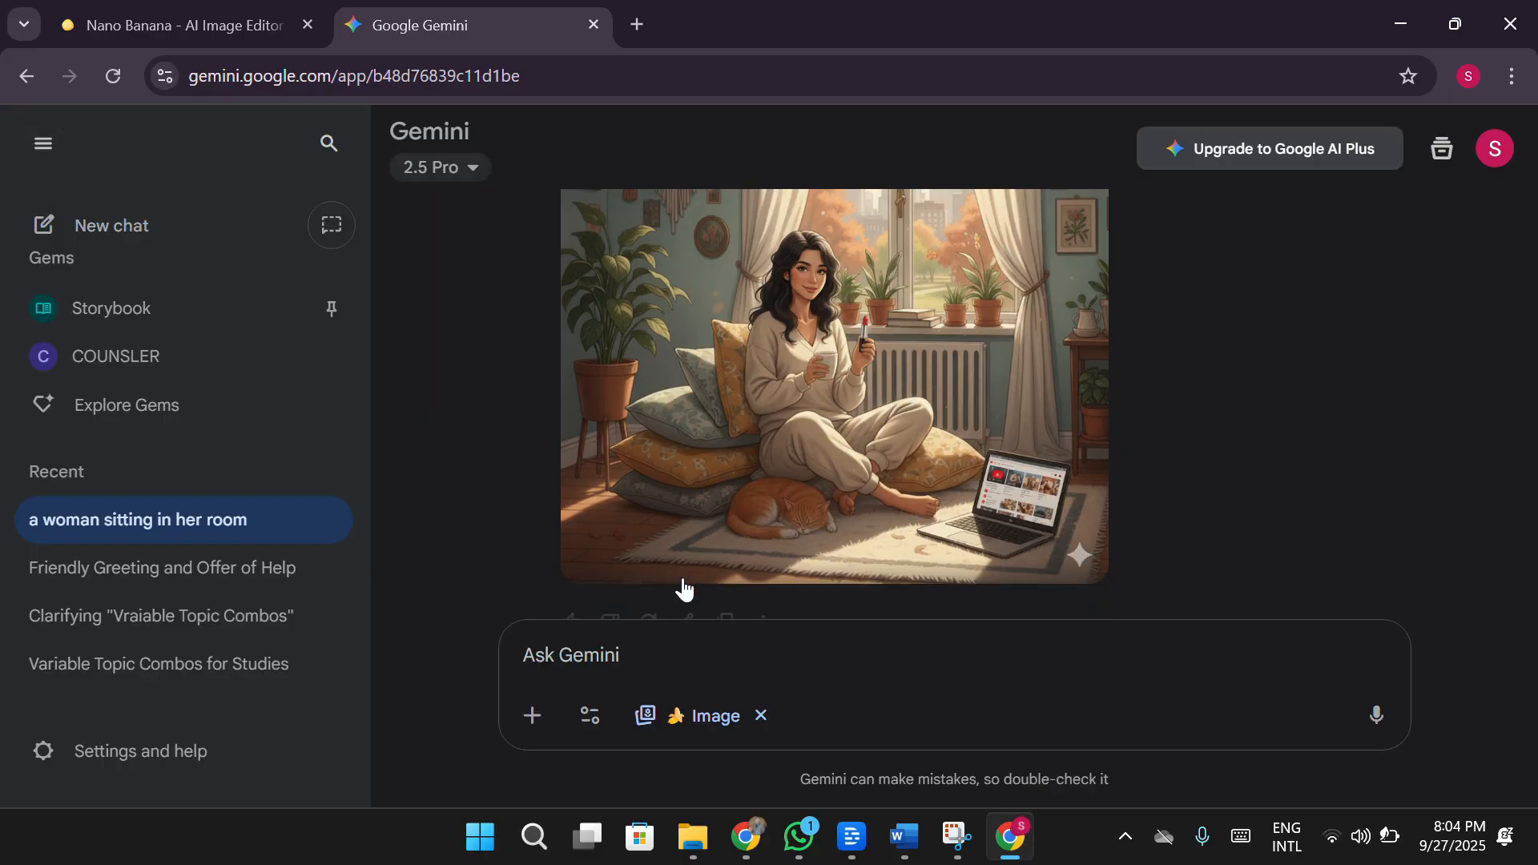
Step: Refine the image with the prompt "she is holding the lid of the lipstick in the other hand"
text(she is )
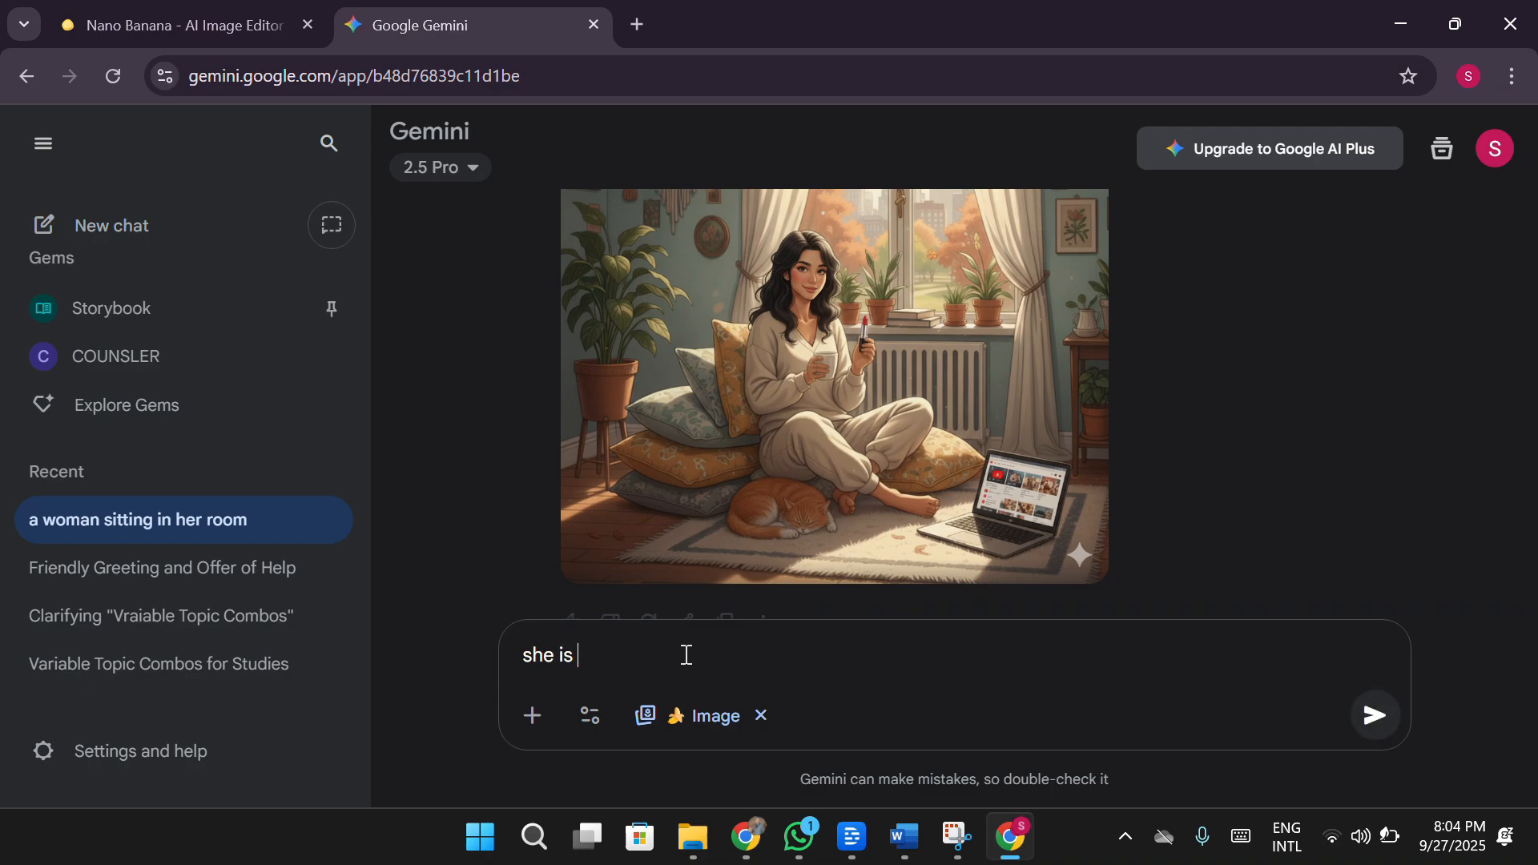
text(holding the lid of the lipst)
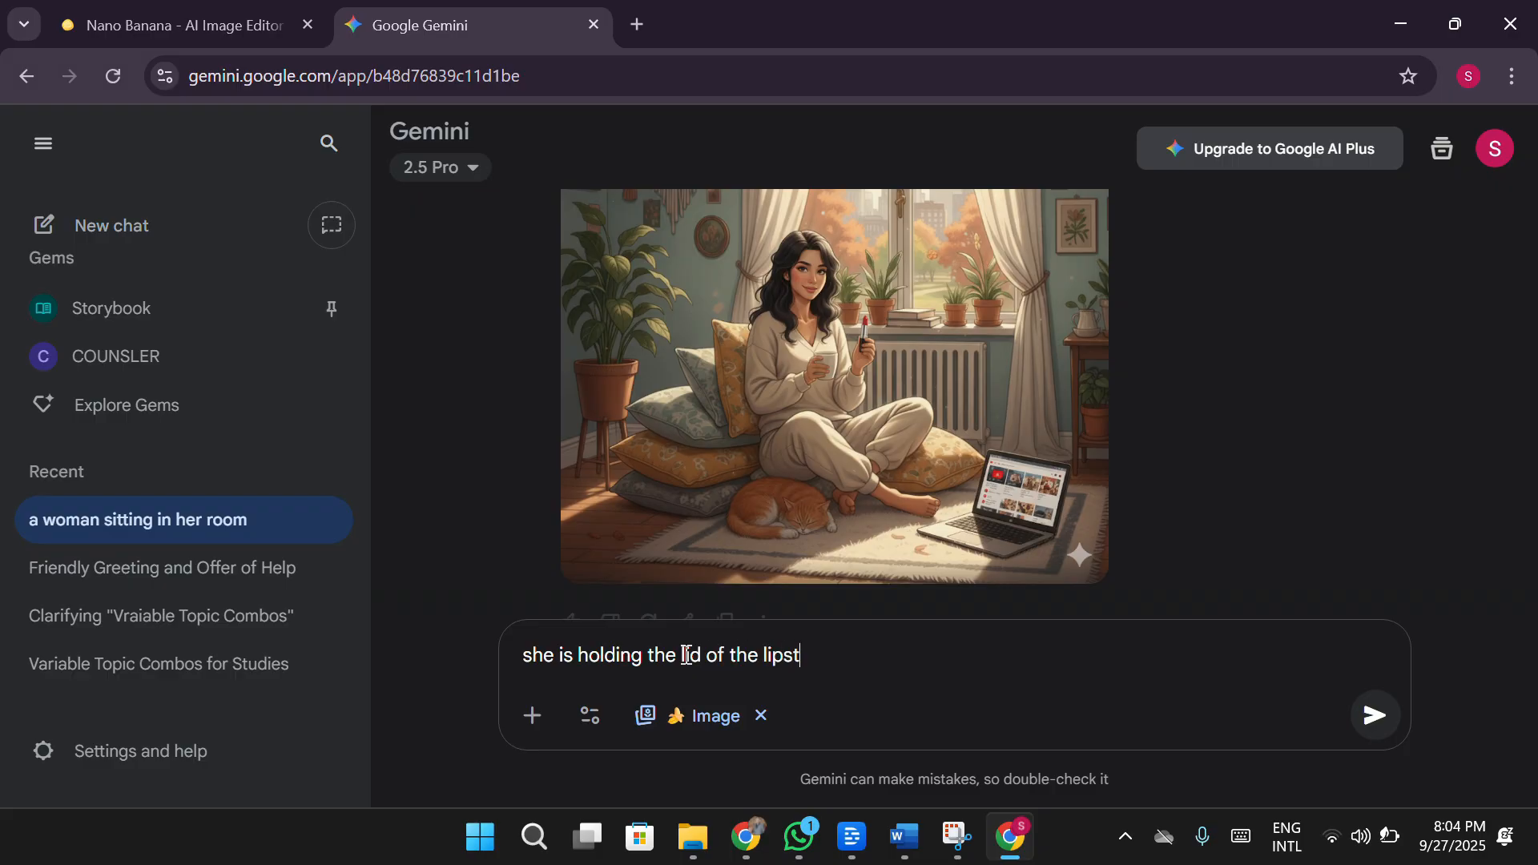
text(ick in the other hand)
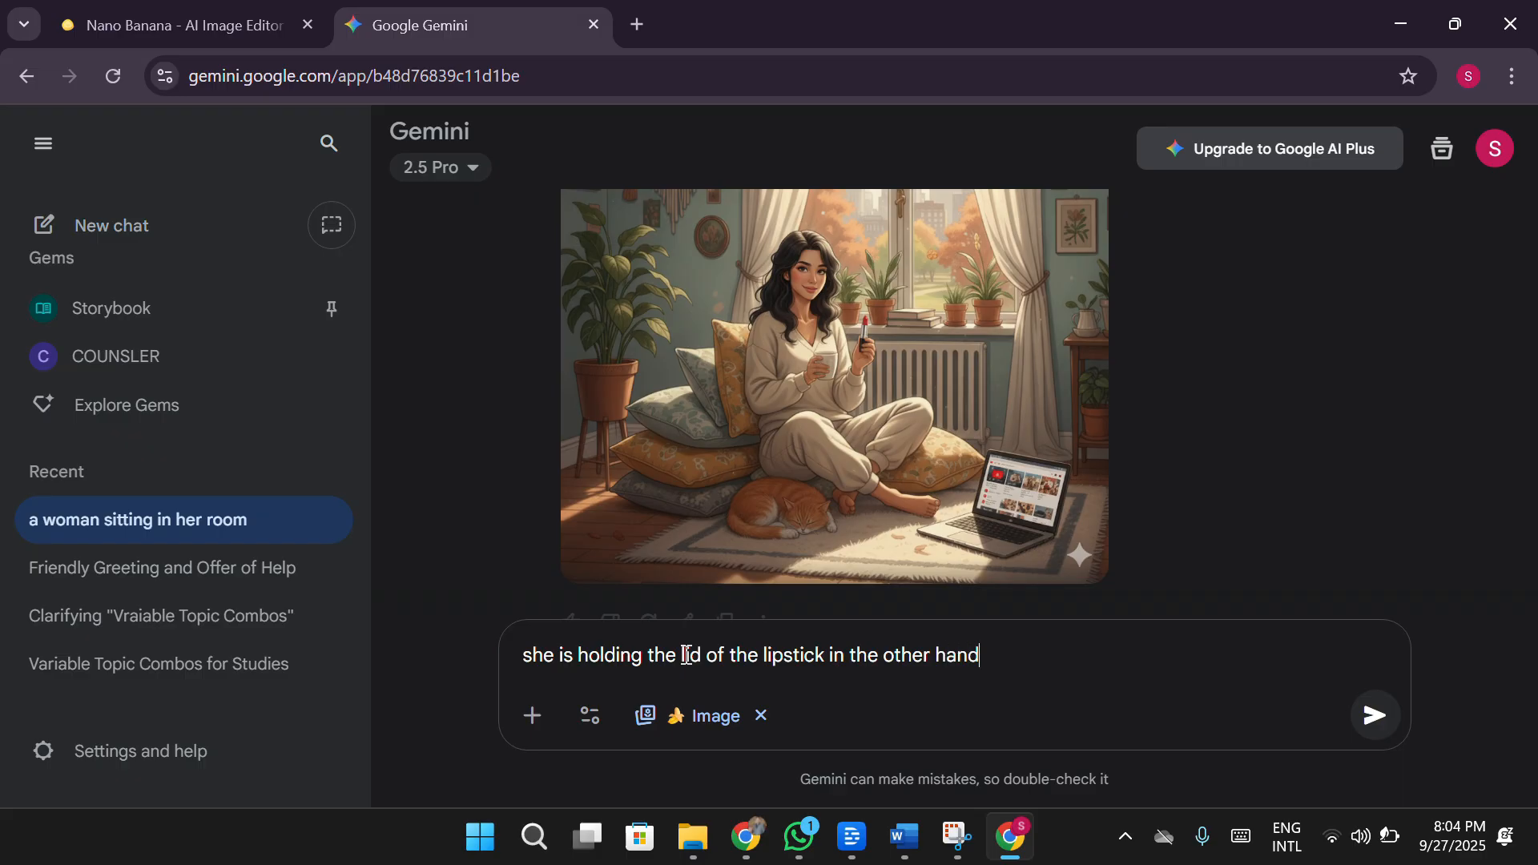
key(Return)
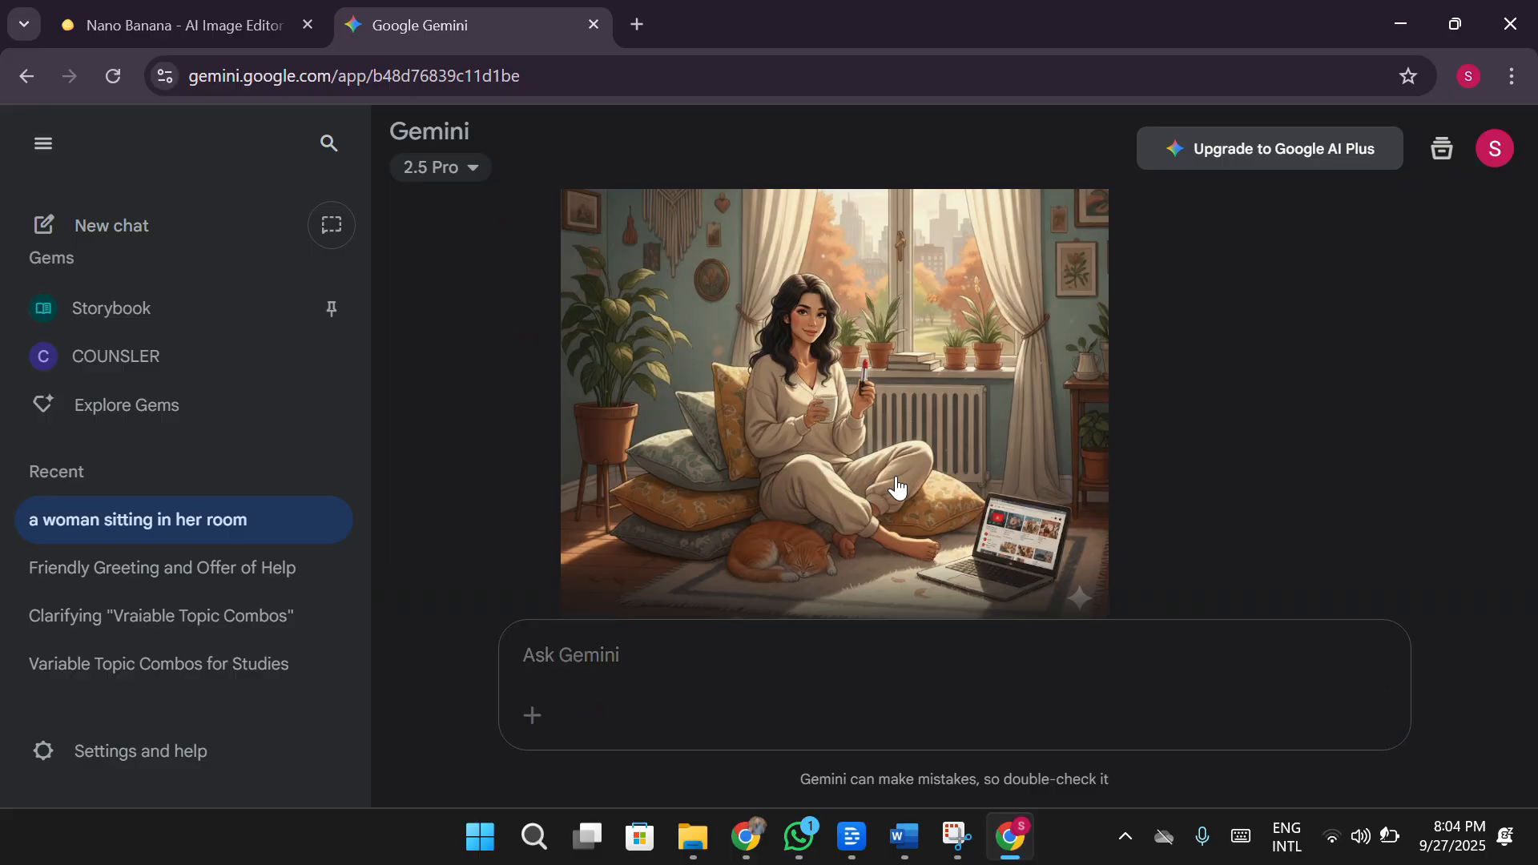
Step: Download the newly generated lipstick image at full size and close its enlarged view
click(1045, 358)
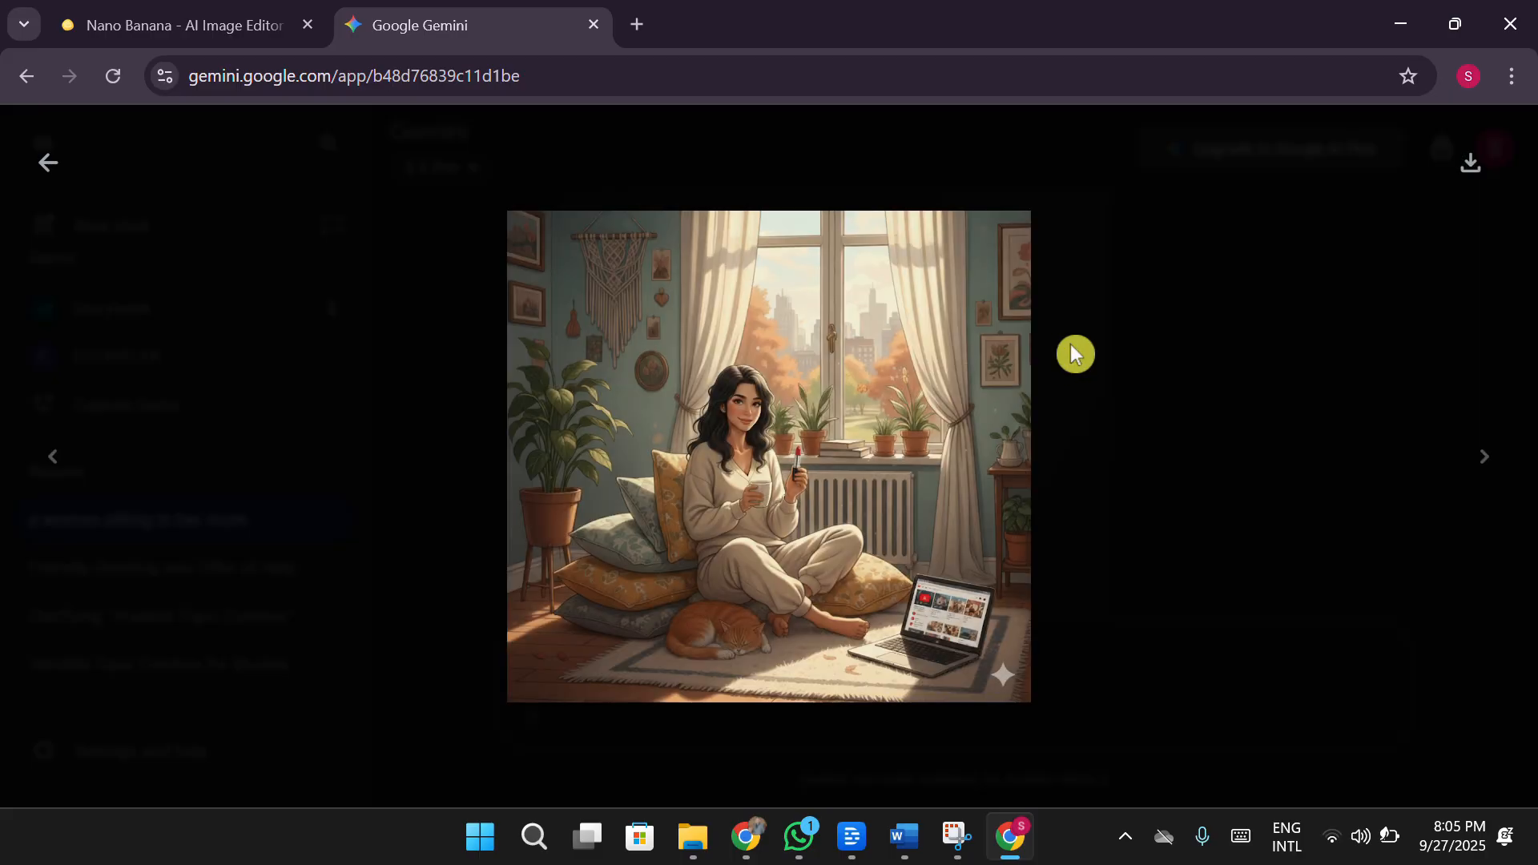
click(1477, 170)
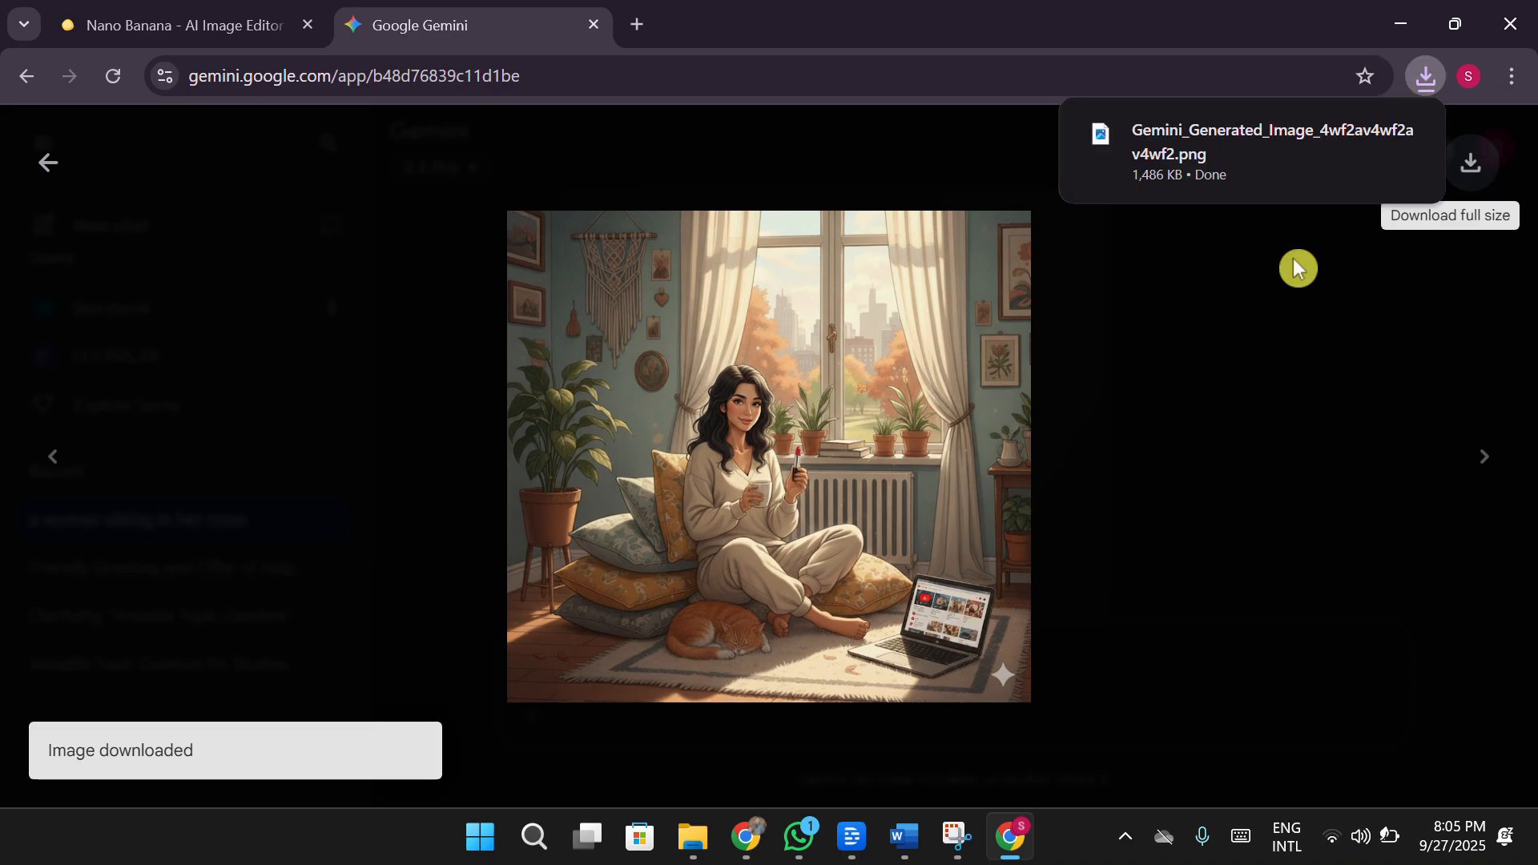
click(60, 169)
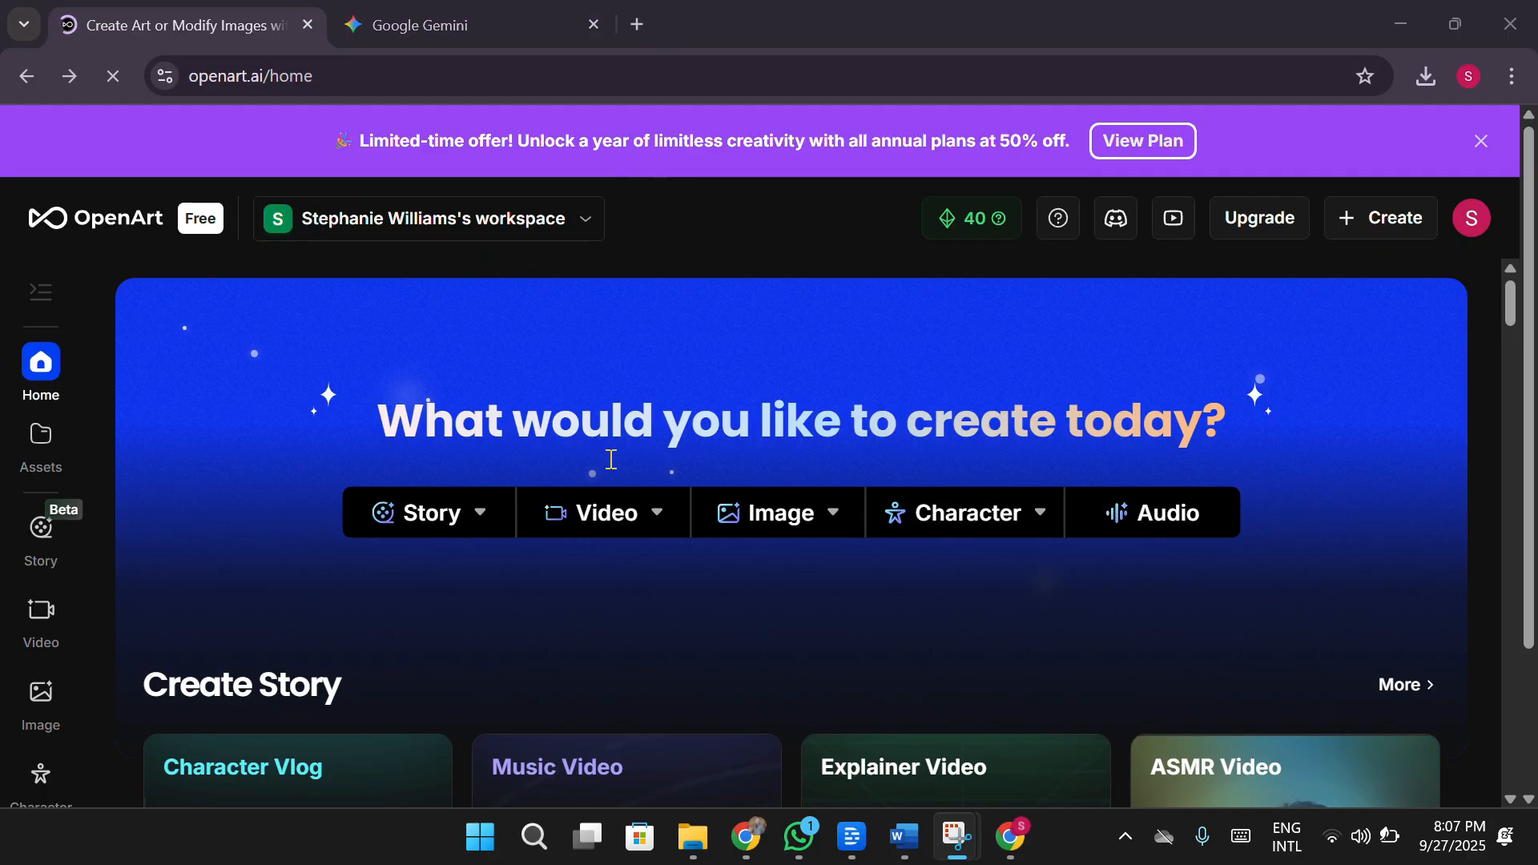
Step: Switch to OpenArt, visit its Lip-Sync Video generator and open the Image to Video generator instead
mouse_move(618, 531)
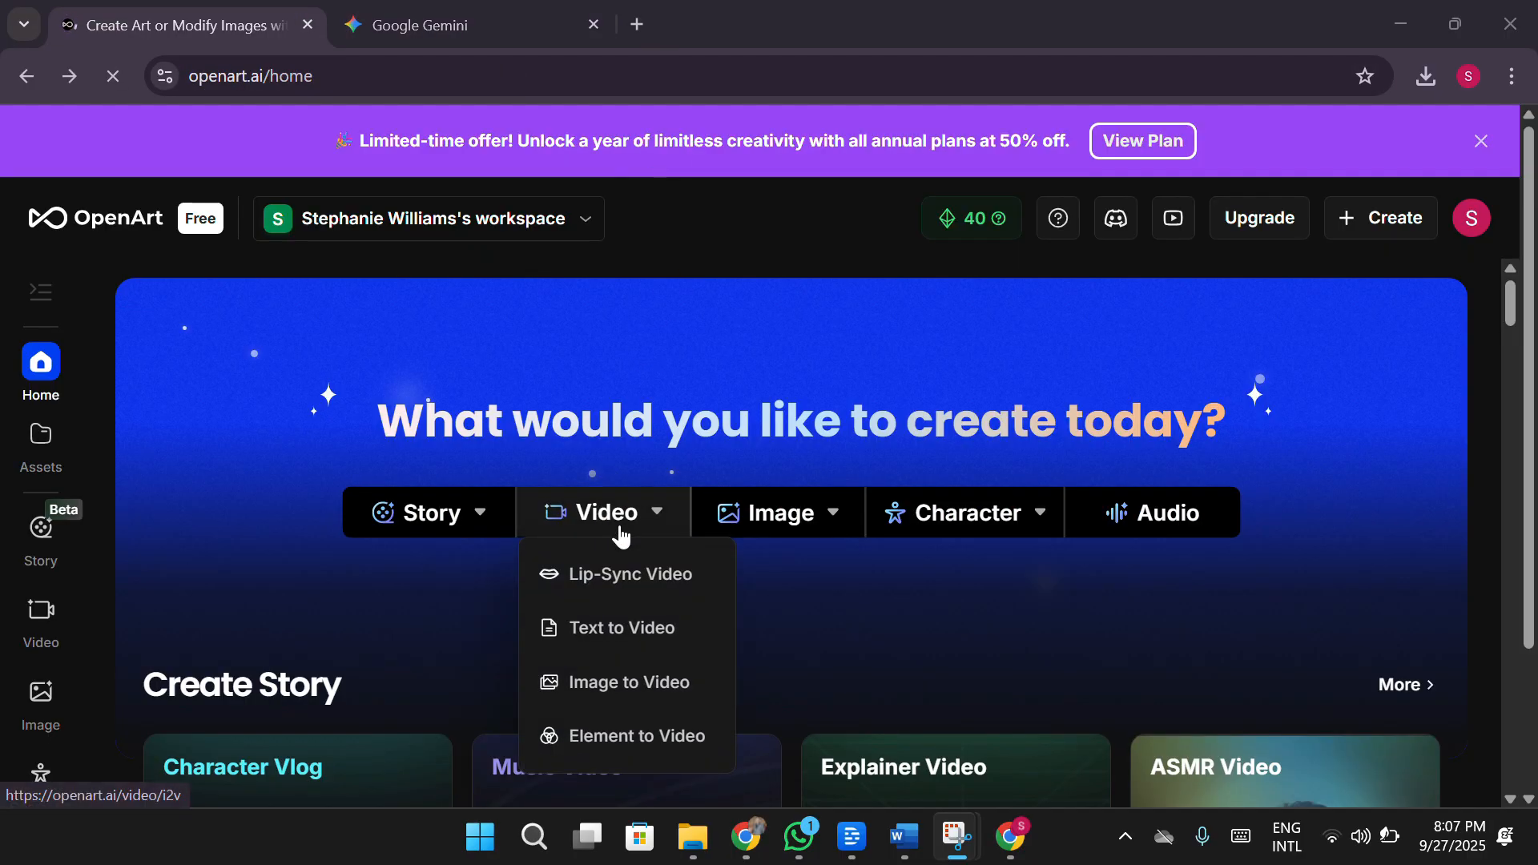
click(683, 601)
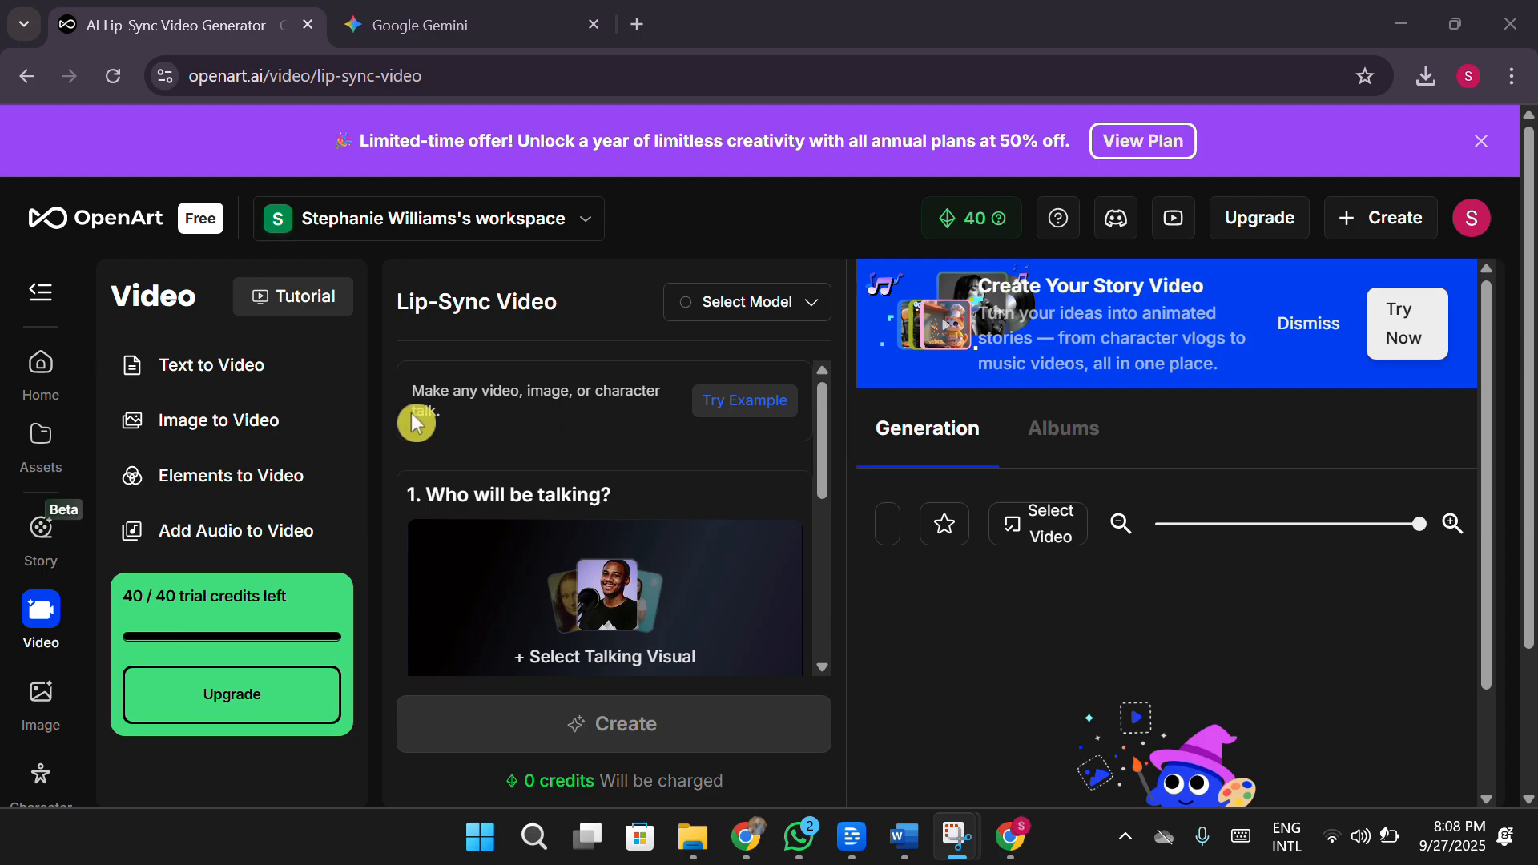
click(281, 430)
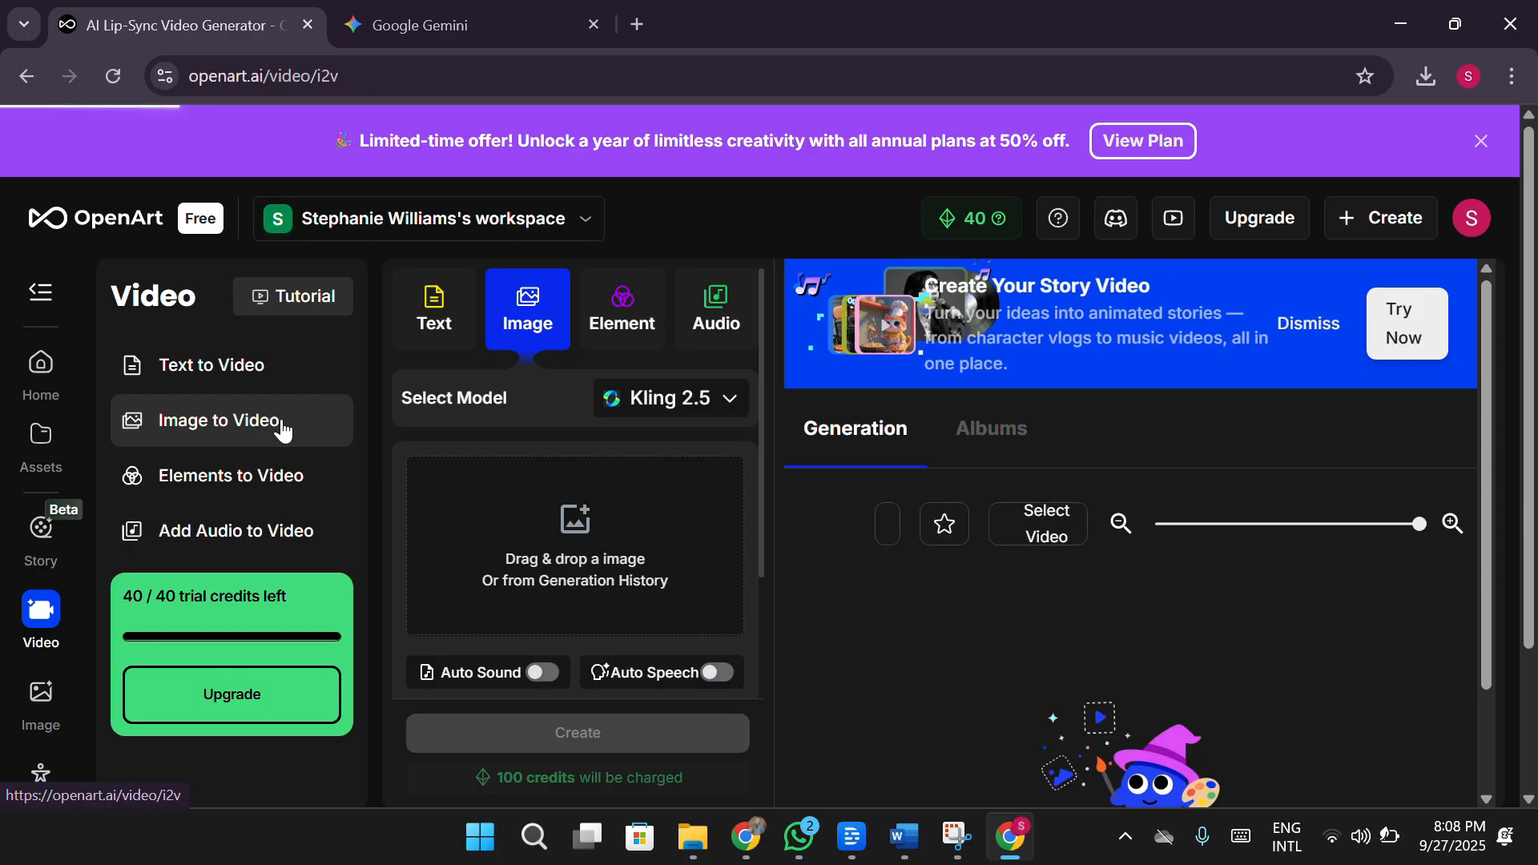
Step: Upload Gemini_Generated_Image_4wf2av4wf2av4wf2 from the Downloads folder as the video's source image
click(547, 505)
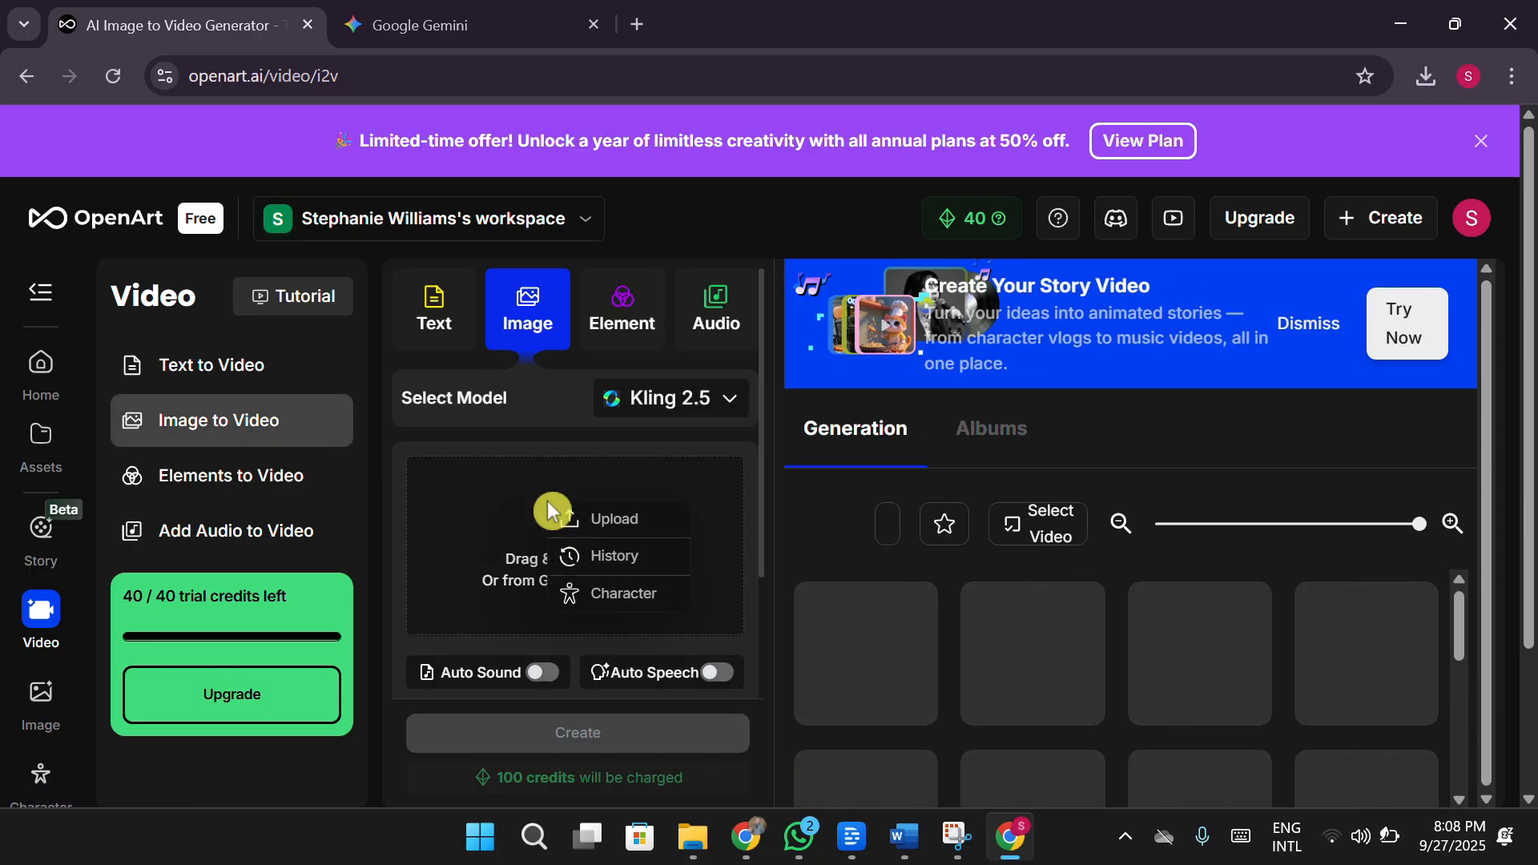
click(623, 525)
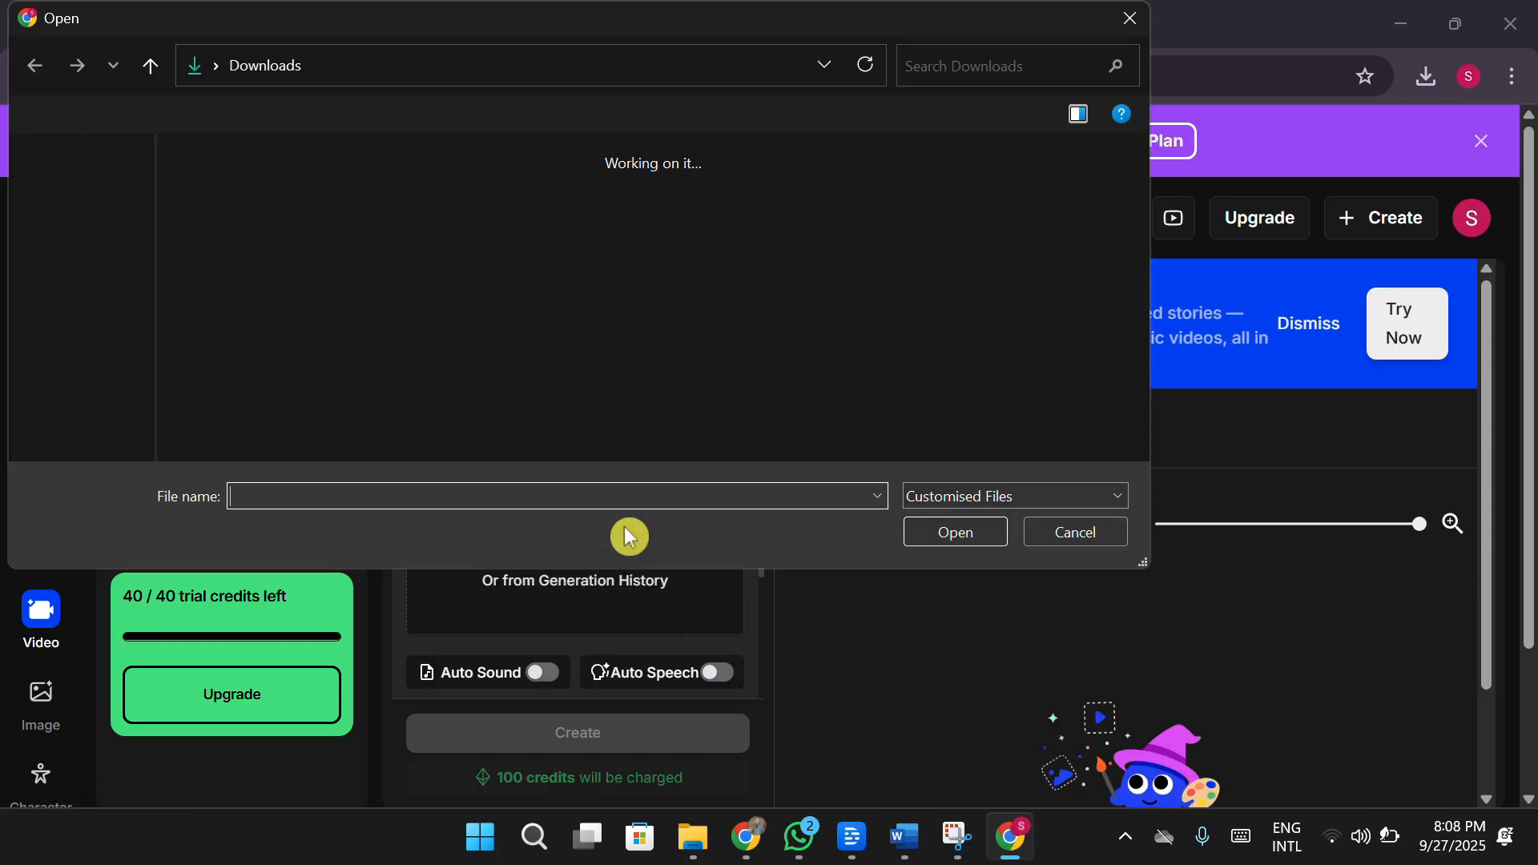
click(264, 298)
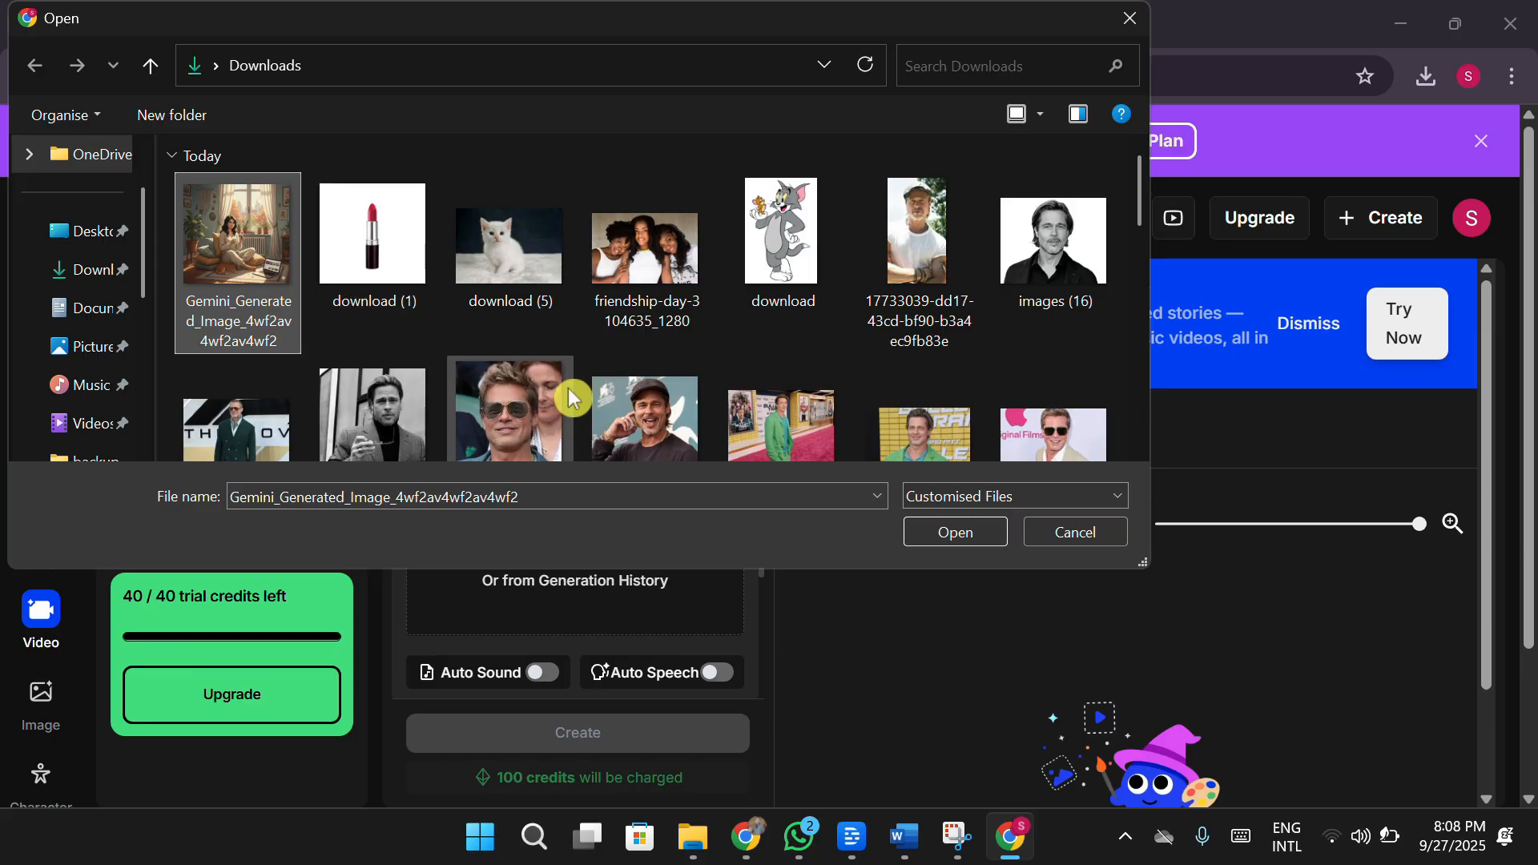
click(950, 537)
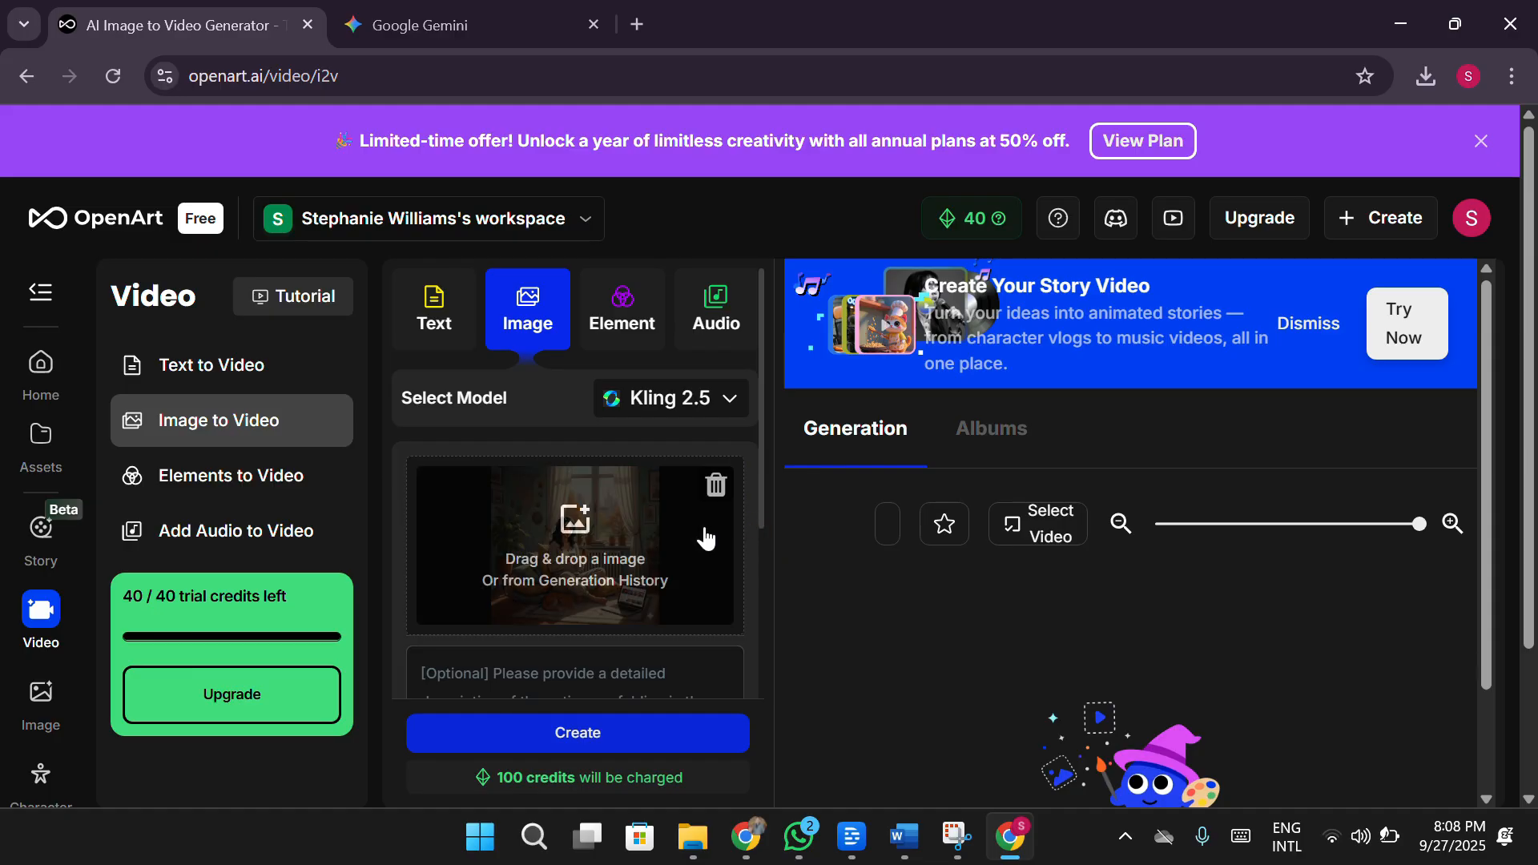
Step: Activate the empty scene description, glance back at the lipstick image in Gemini and return to OpenArt
scroll(731, 542, down, 2)
click(686, 546)
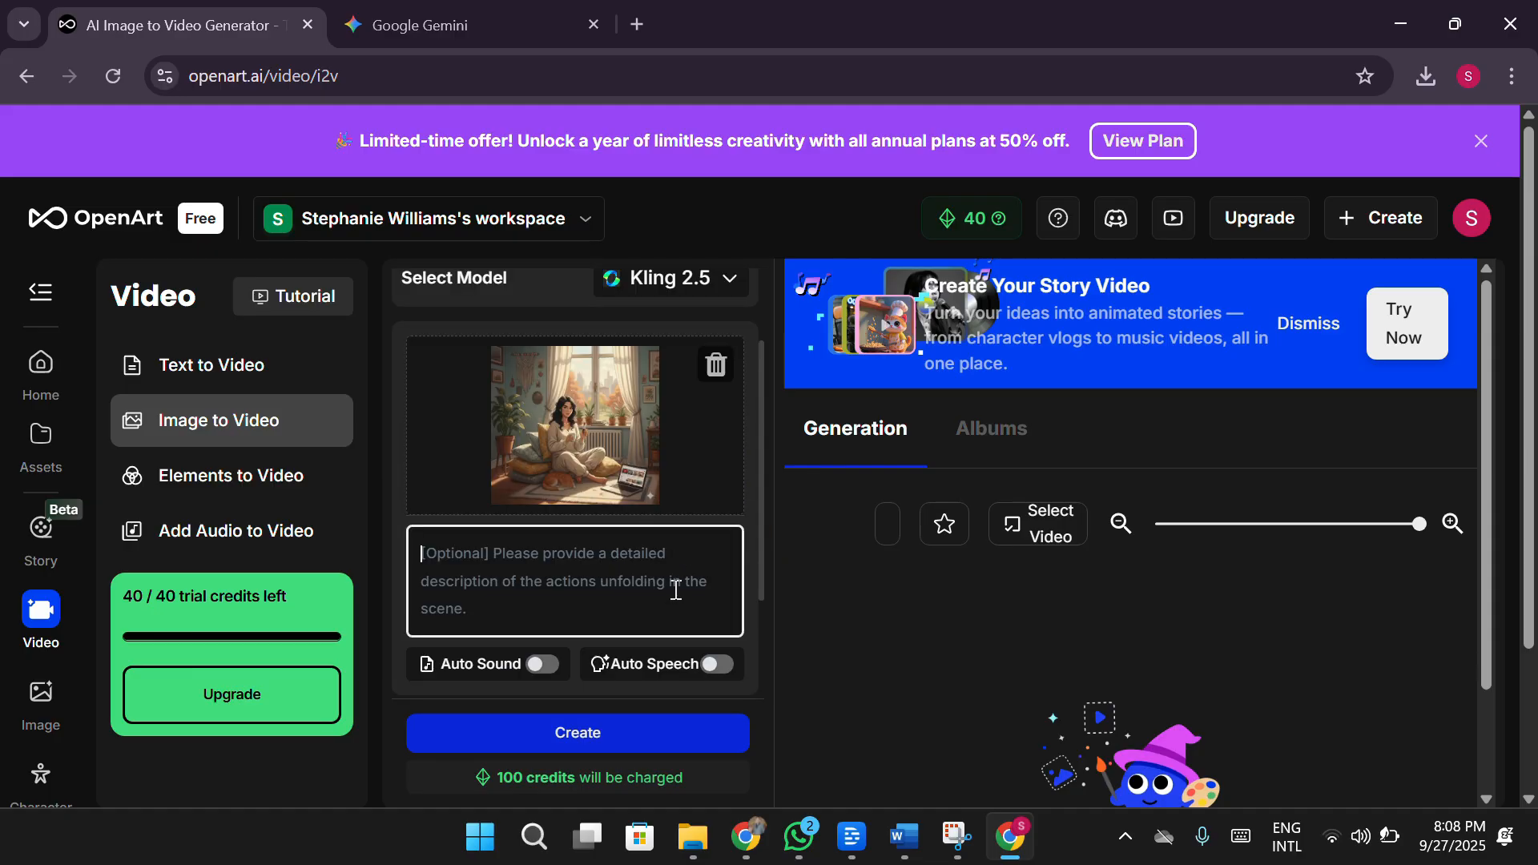
scroll(676, 584, up, 2)
scroll(674, 583, down, 2)
click(459, 31)
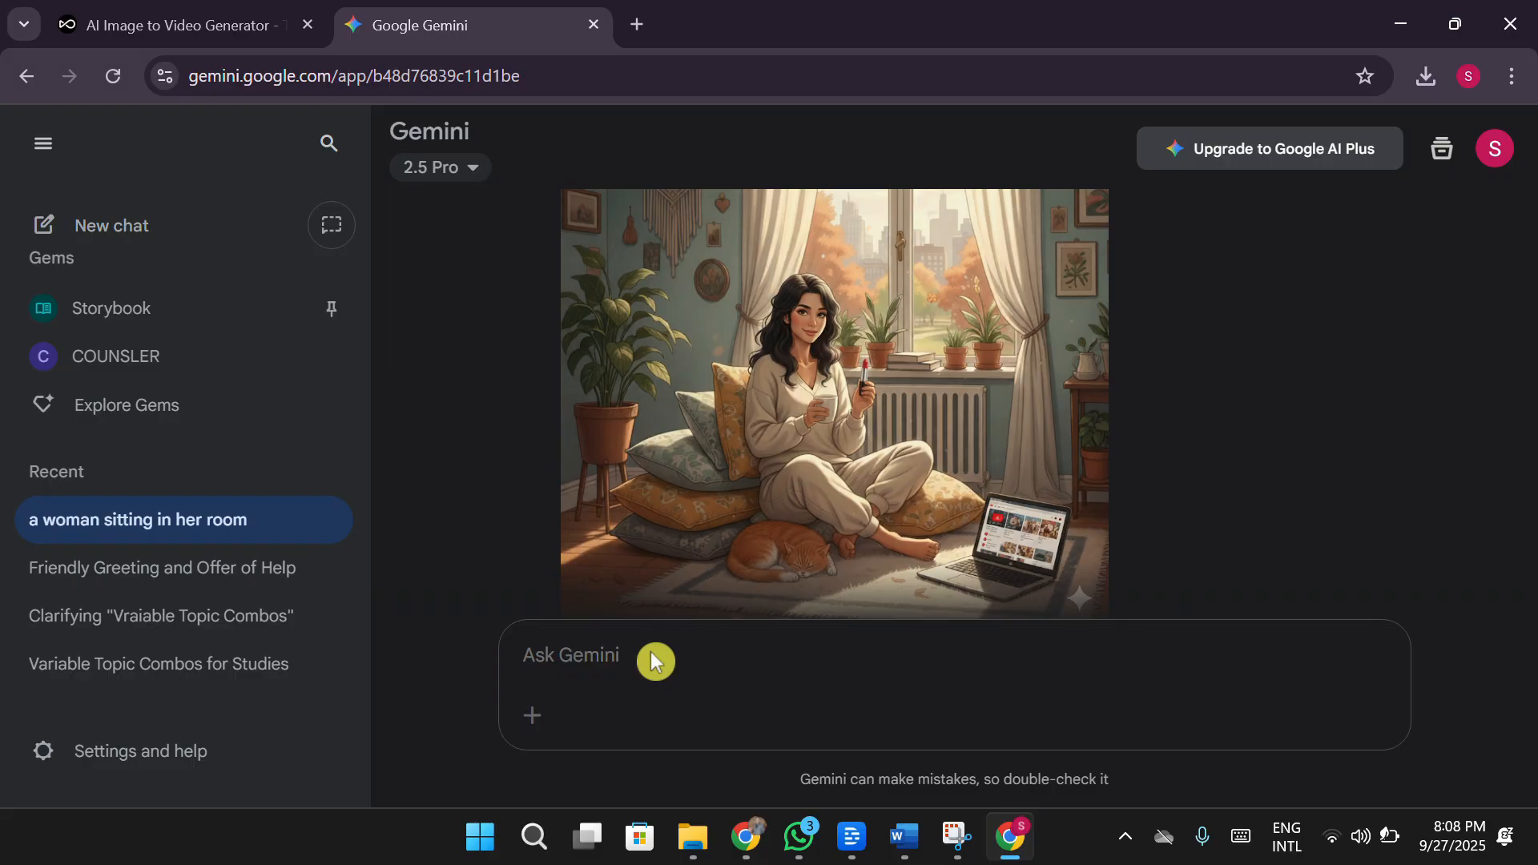
click(219, 24)
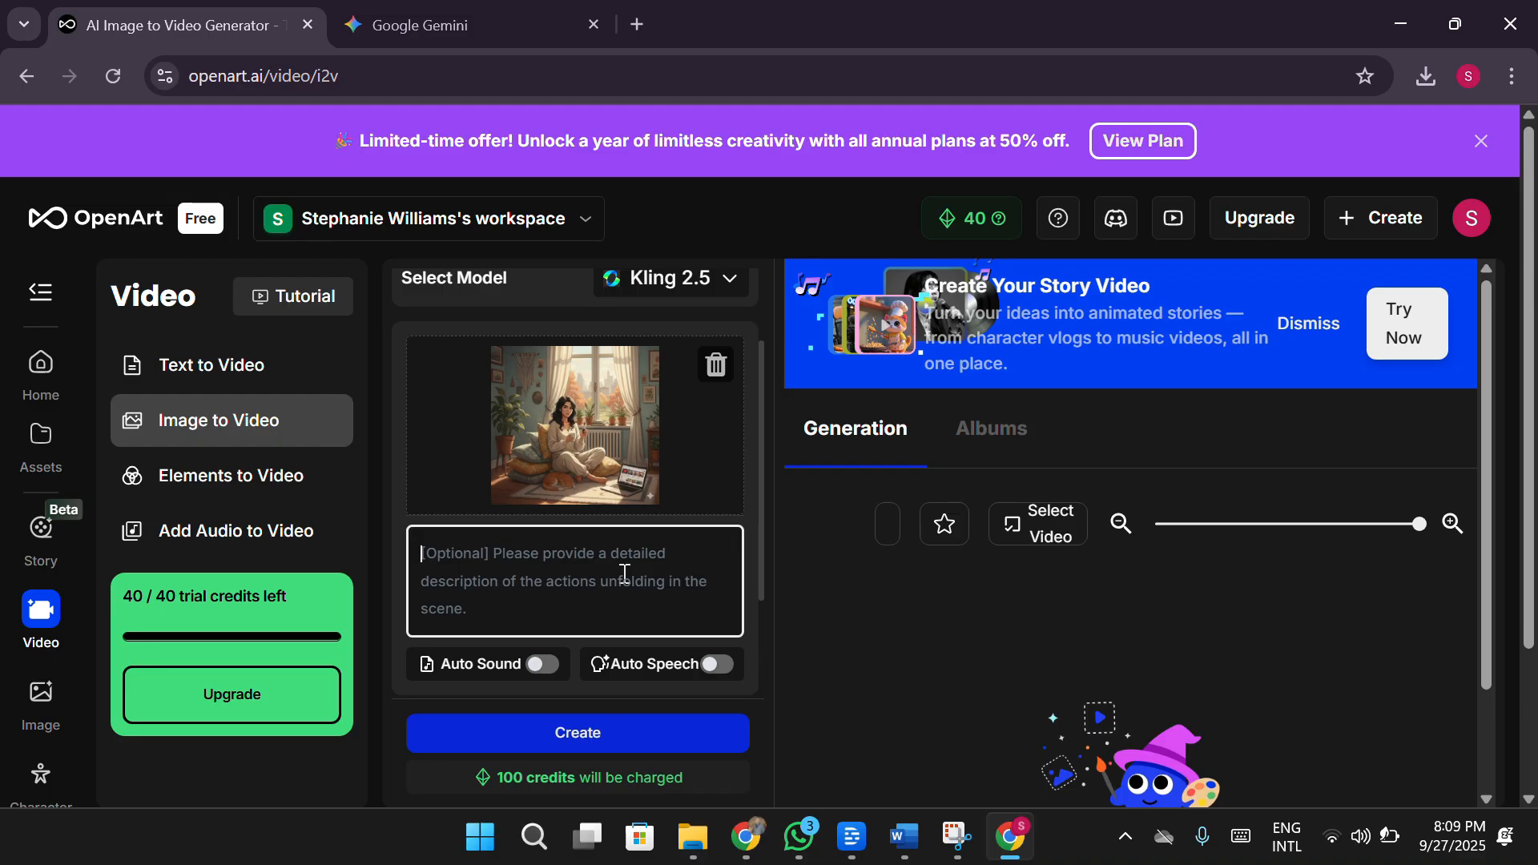
Step: Describe the scene as "the woman applys the lipstick to her lips. then she talks about amazing the lipstick is."
text(the woman appl)
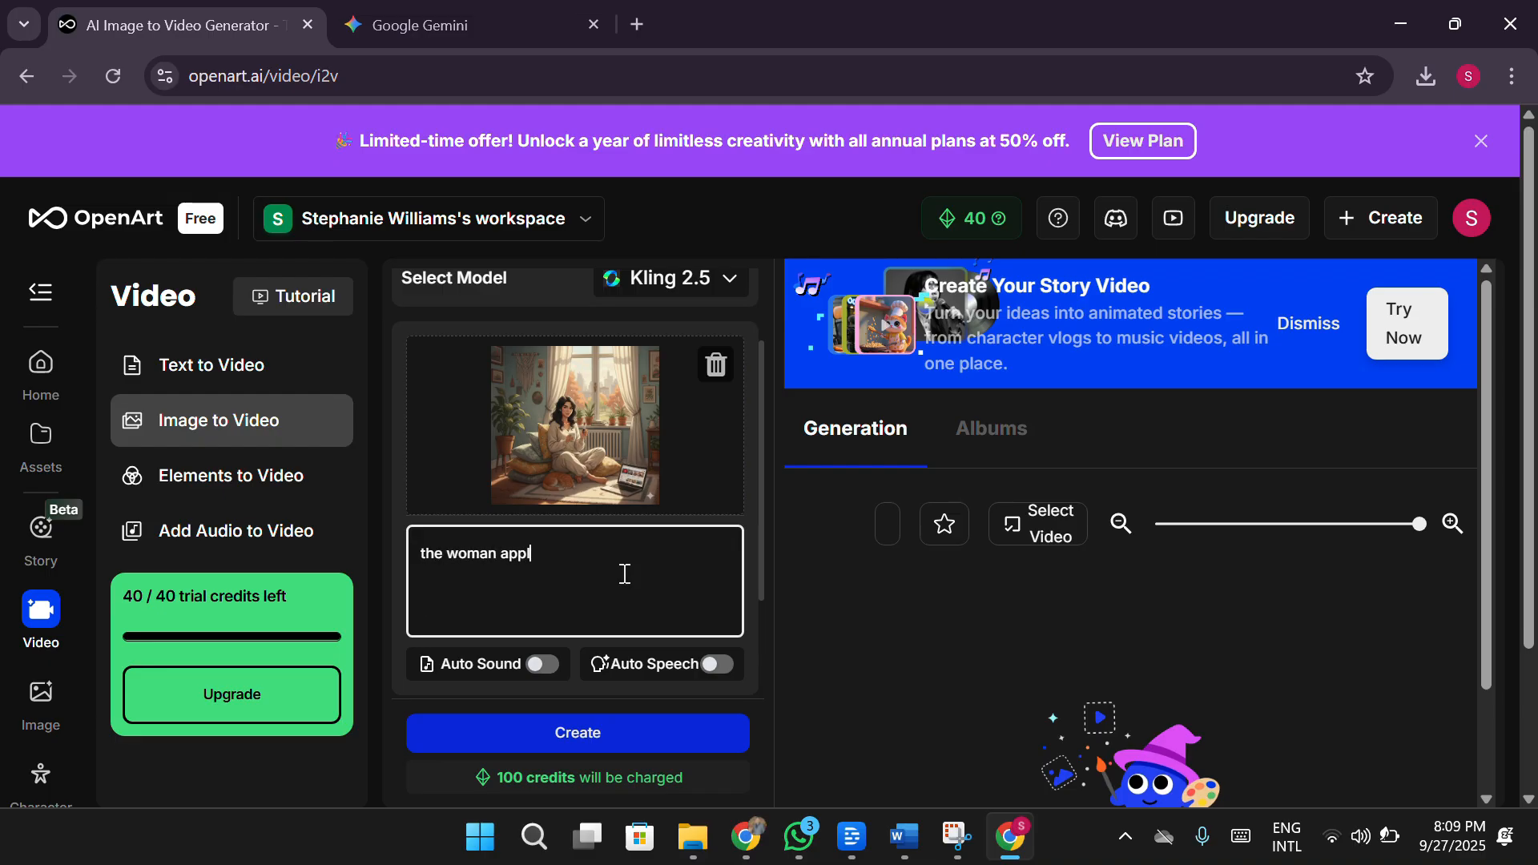
text(ys the lipstick to her lips. then )
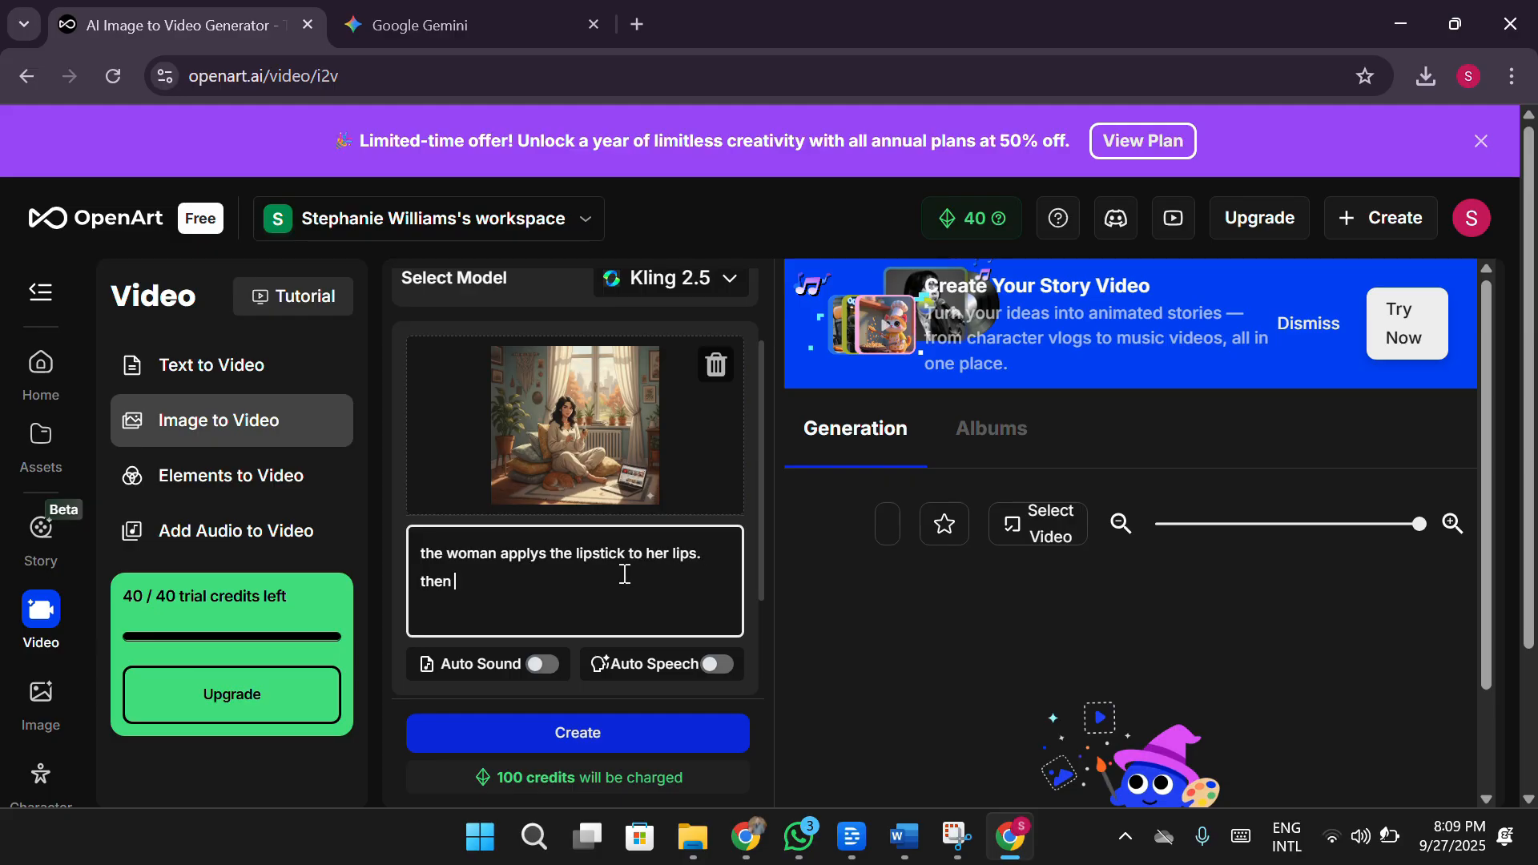
text(she talks about amazing the lipstick)
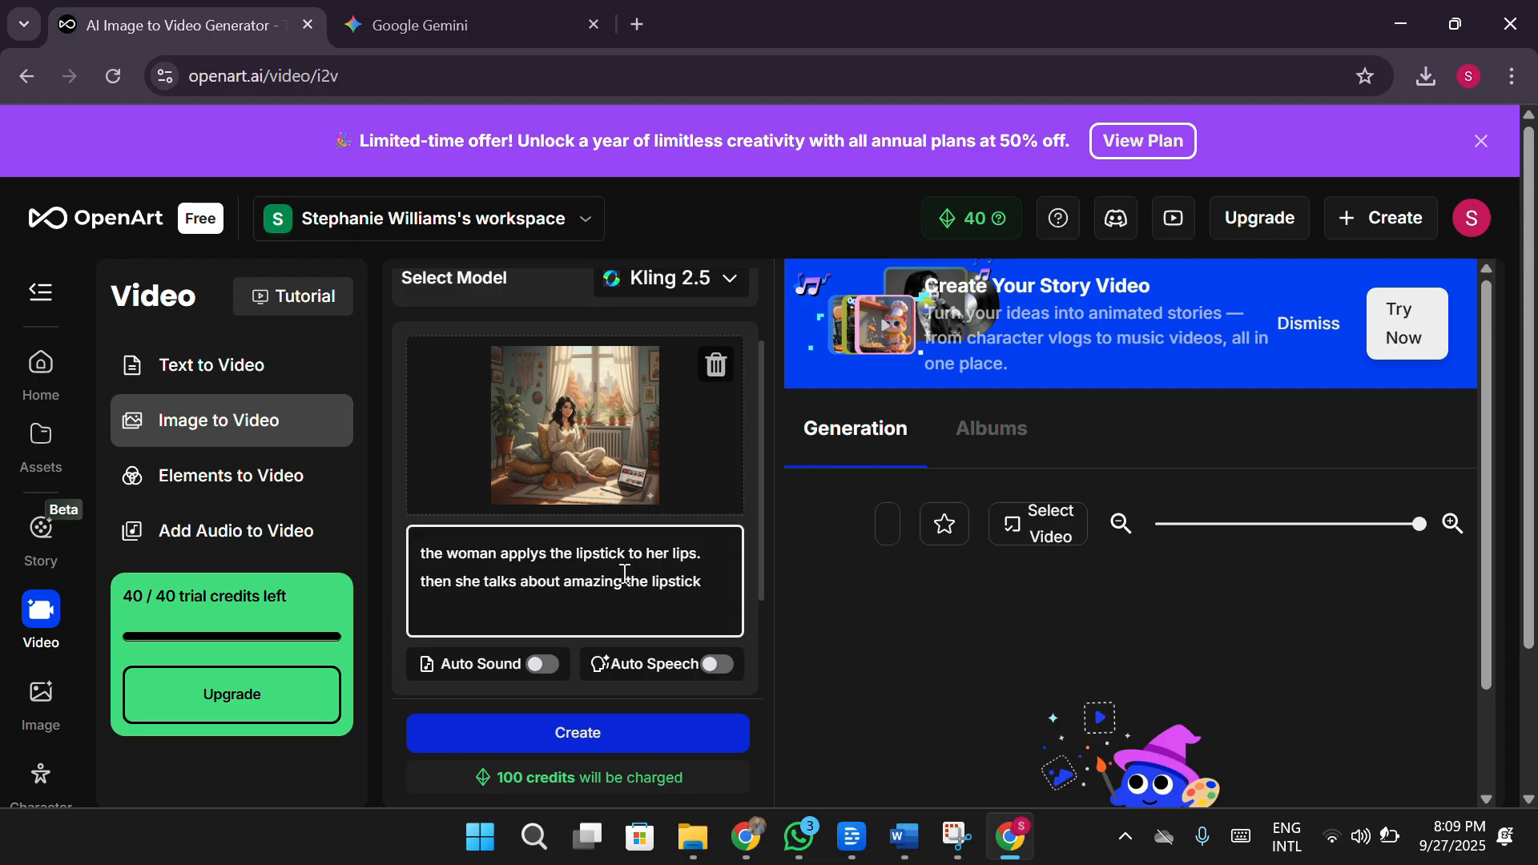
text( is.)
Step: Turn on Auto Sound for the video and open the Auto Speech settings
scroll(695, 629, down, 2)
click(543, 545)
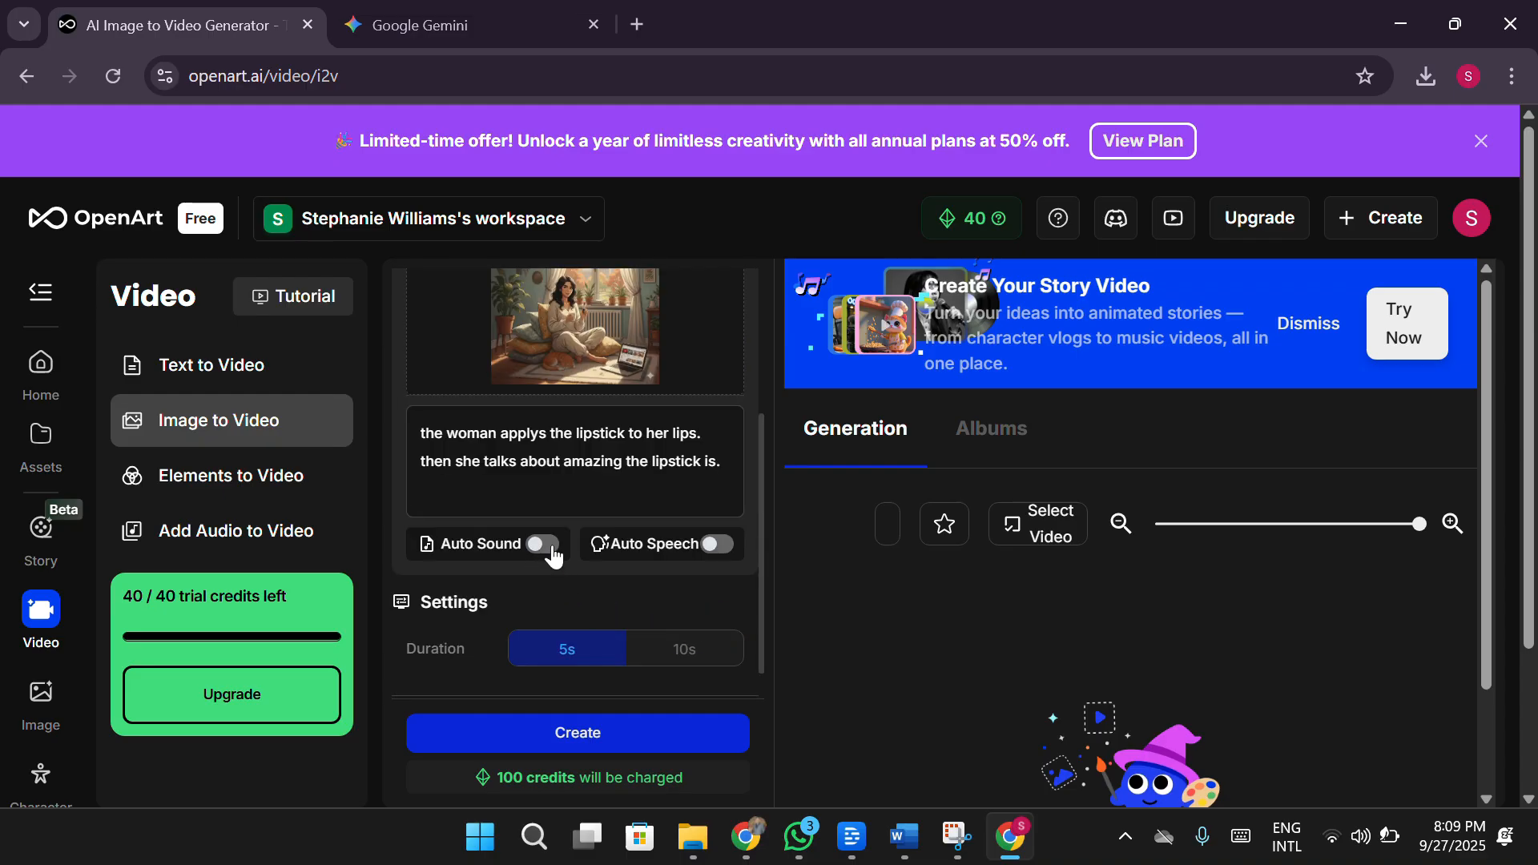
click(715, 547)
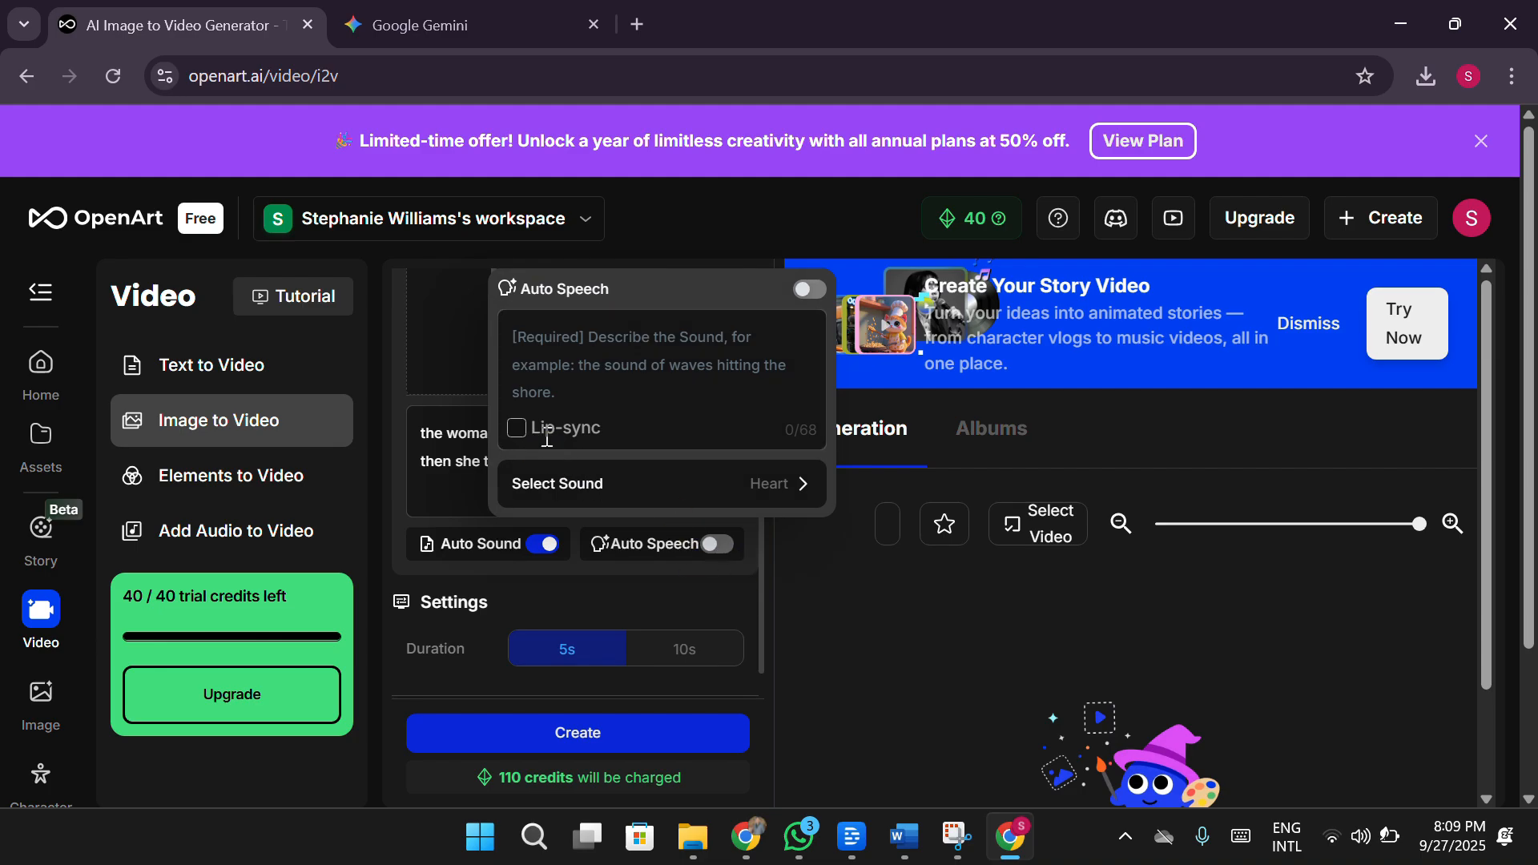
Step: Preview the Alloy, Heart, Jessica, Kore and Nicole voices and choose Kore as the speech sound
click(625, 474)
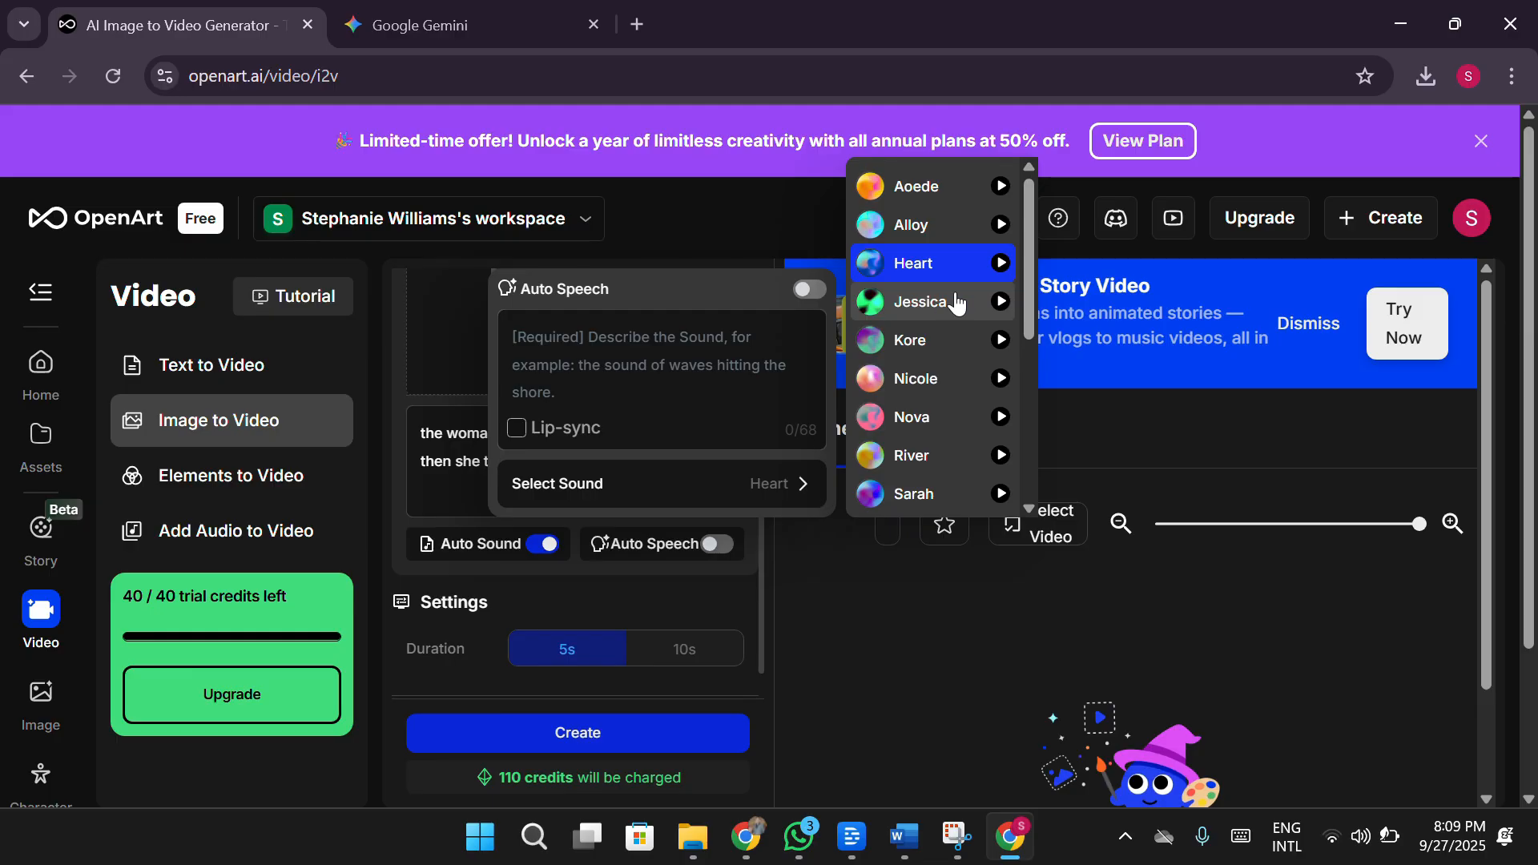
click(1009, 307)
click(801, 483)
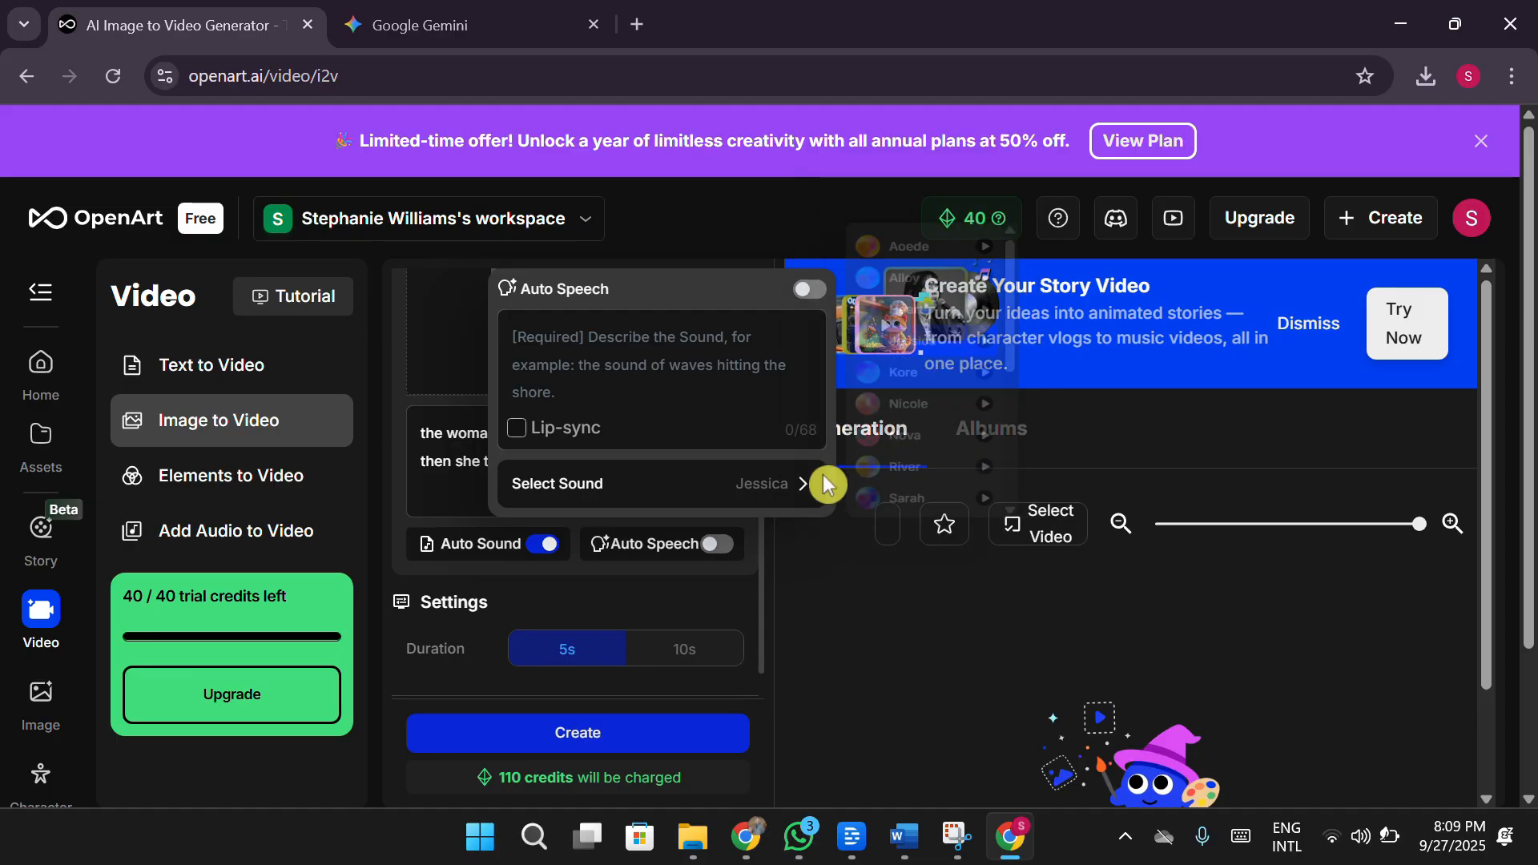
click(1001, 225)
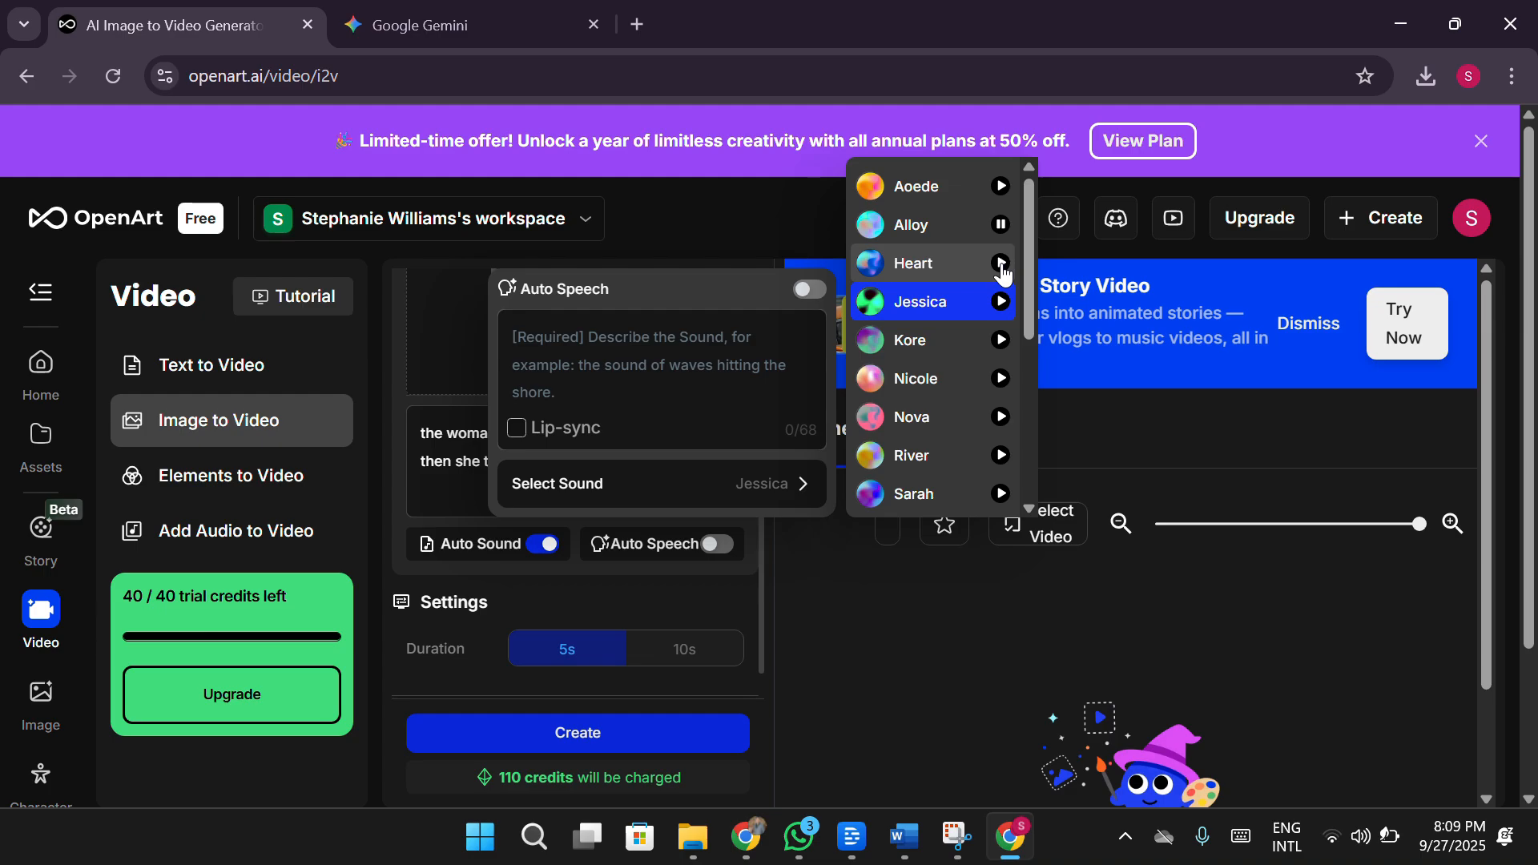
click(1001, 264)
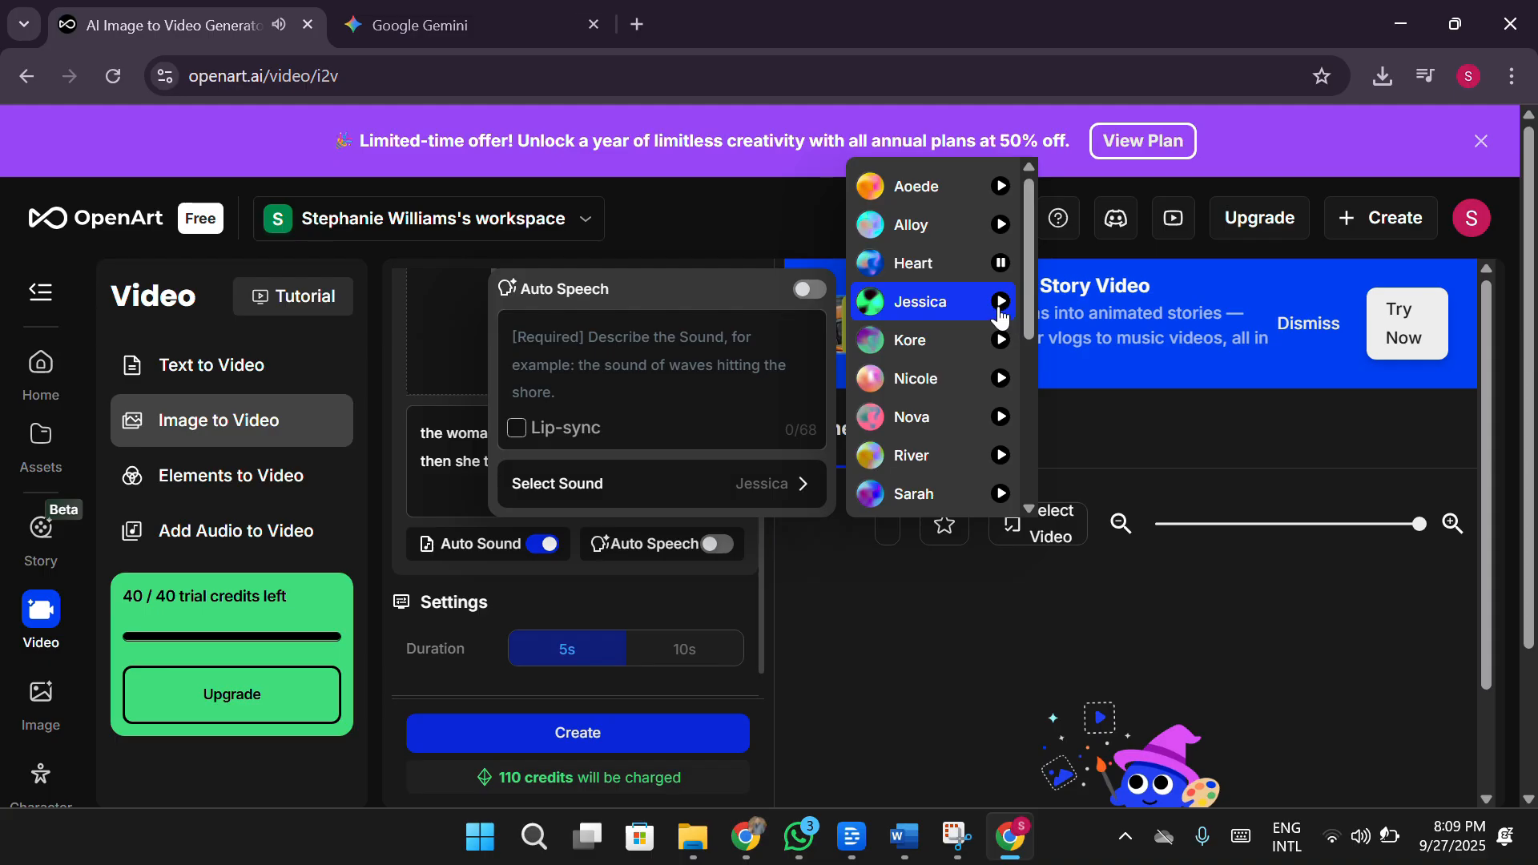
click(1001, 302)
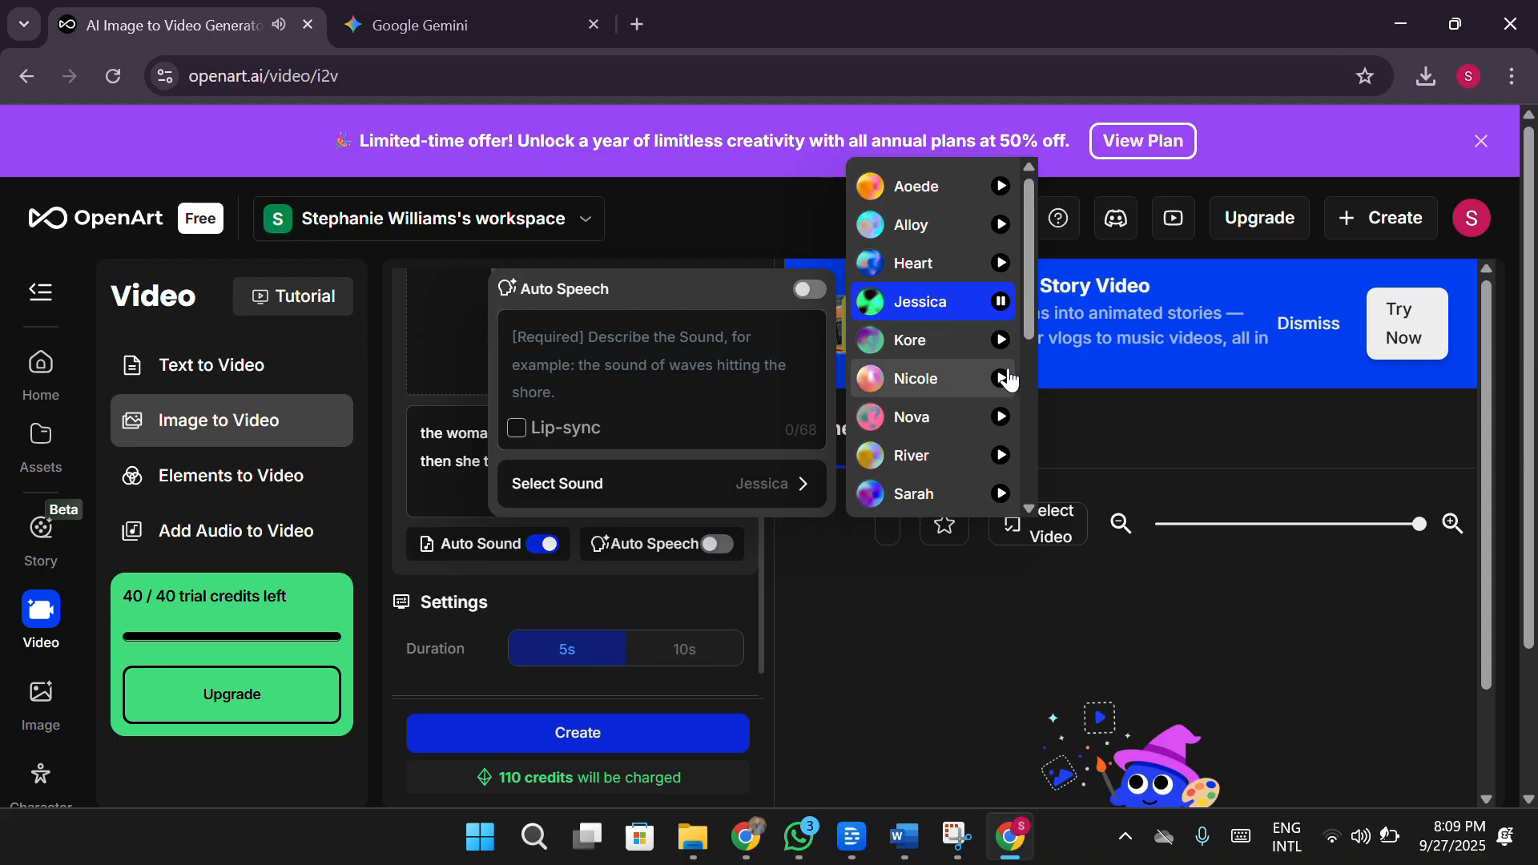
click(1001, 340)
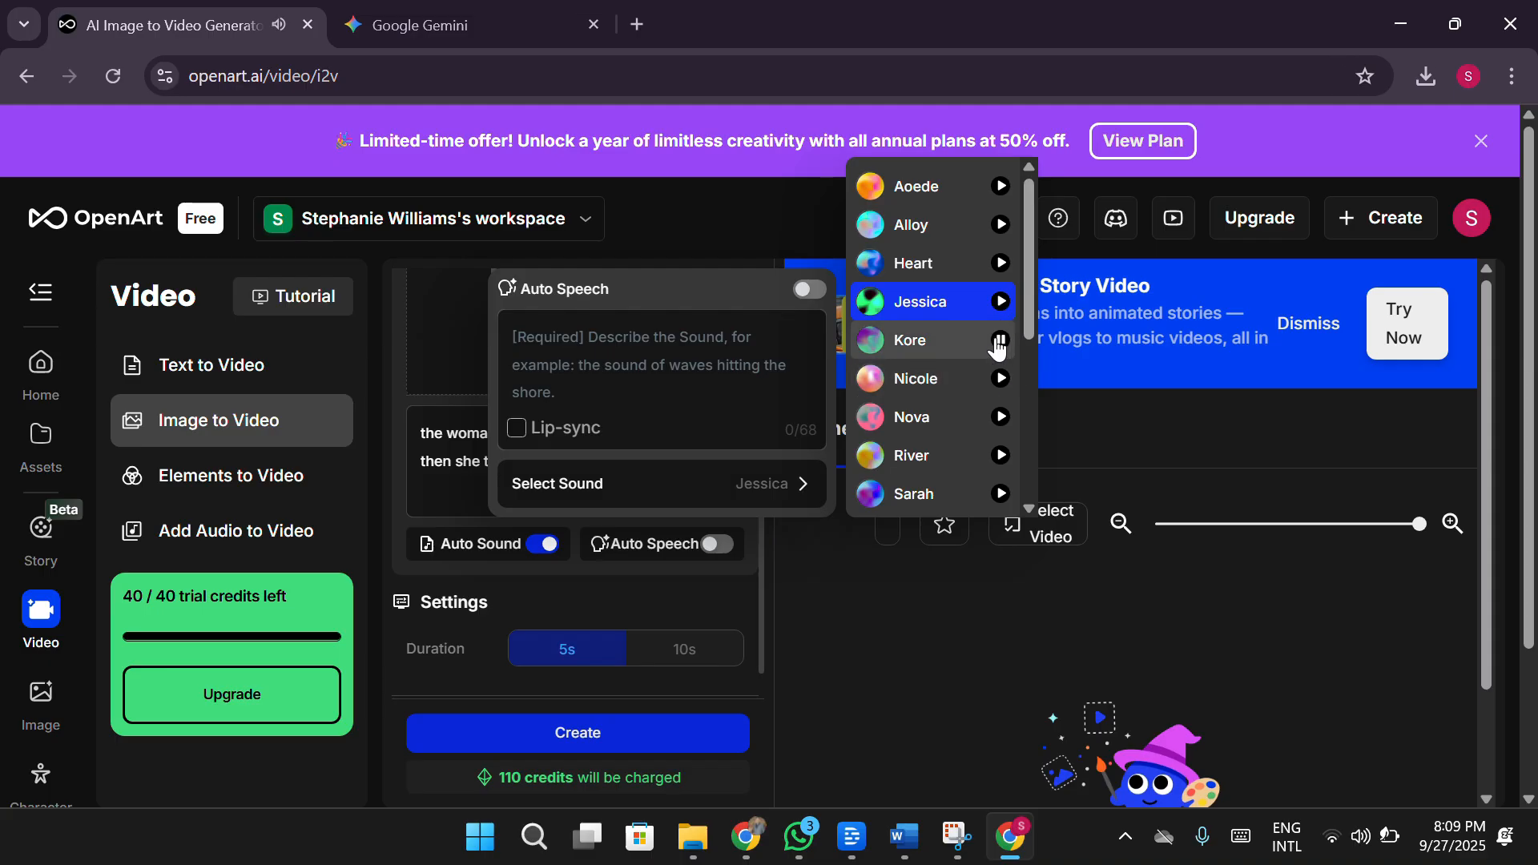
click(1002, 380)
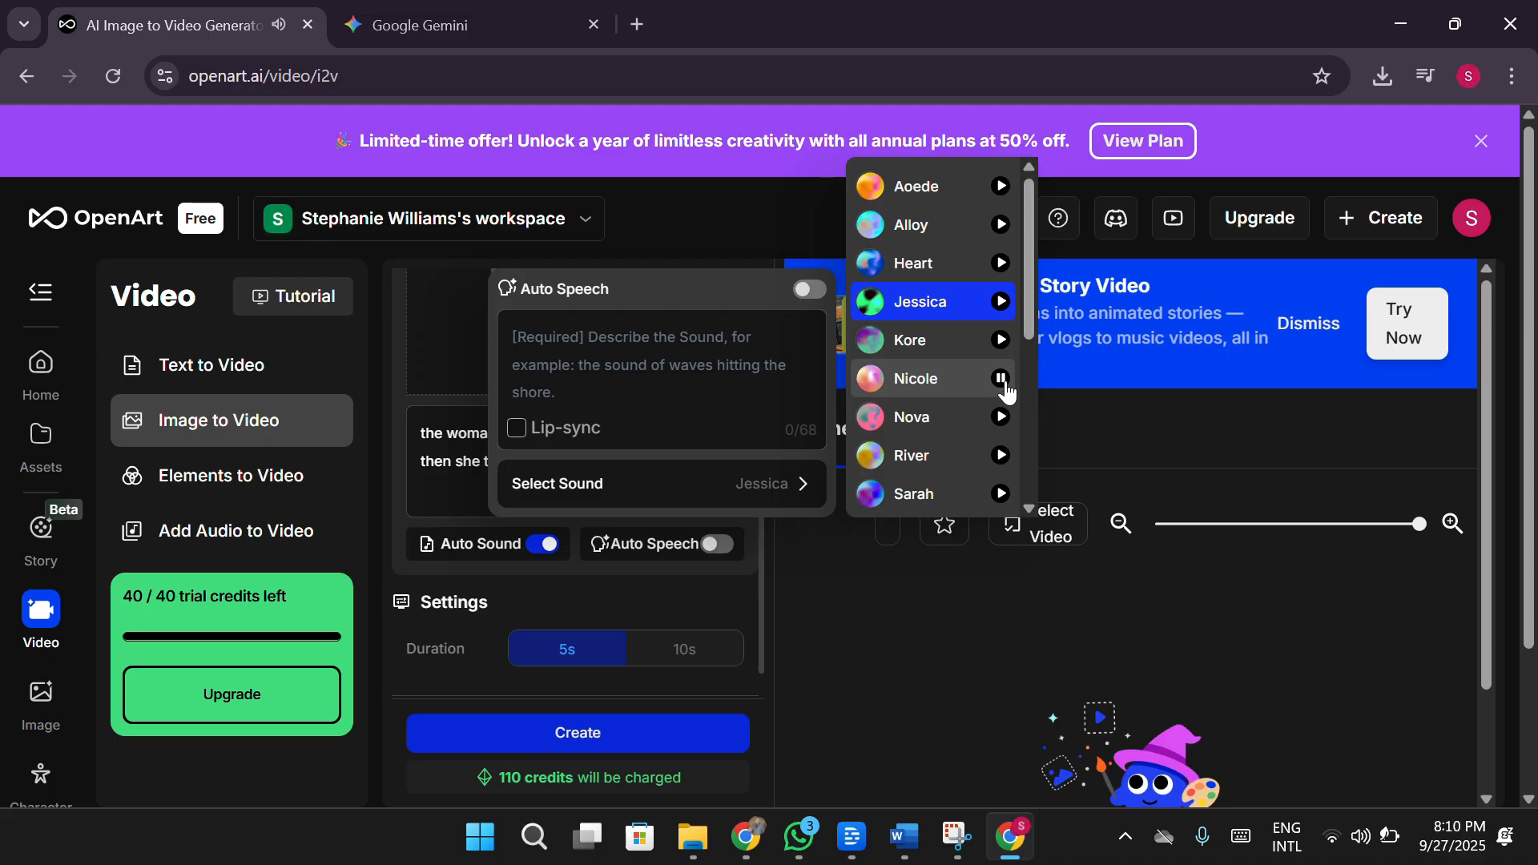
click(937, 350)
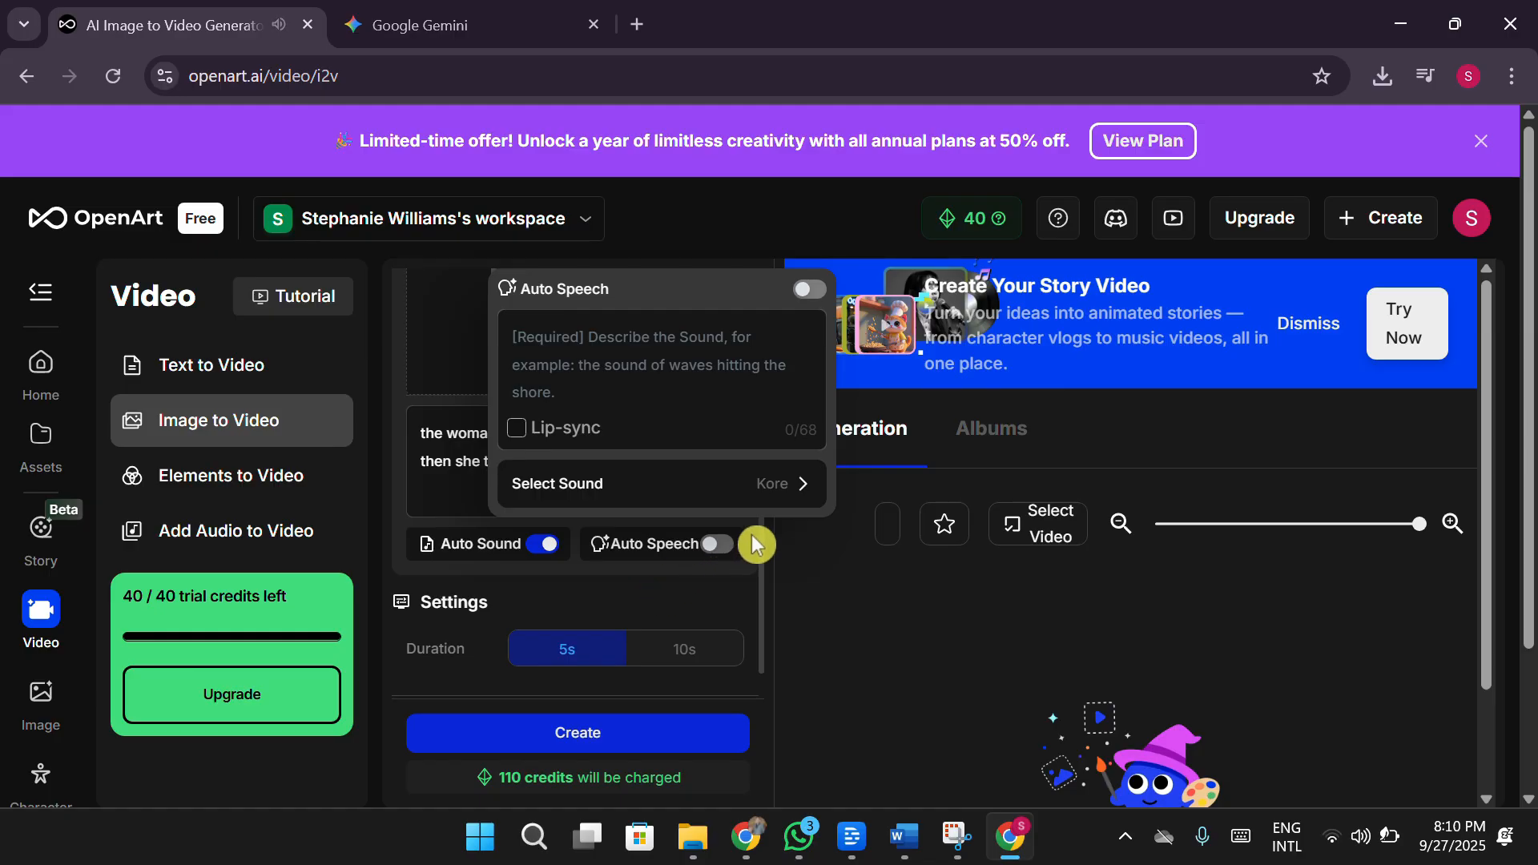
Step: Enter "This is the best lipstick ever." as the Auto Speech text and return to the video settings
click(671, 347)
text(T)
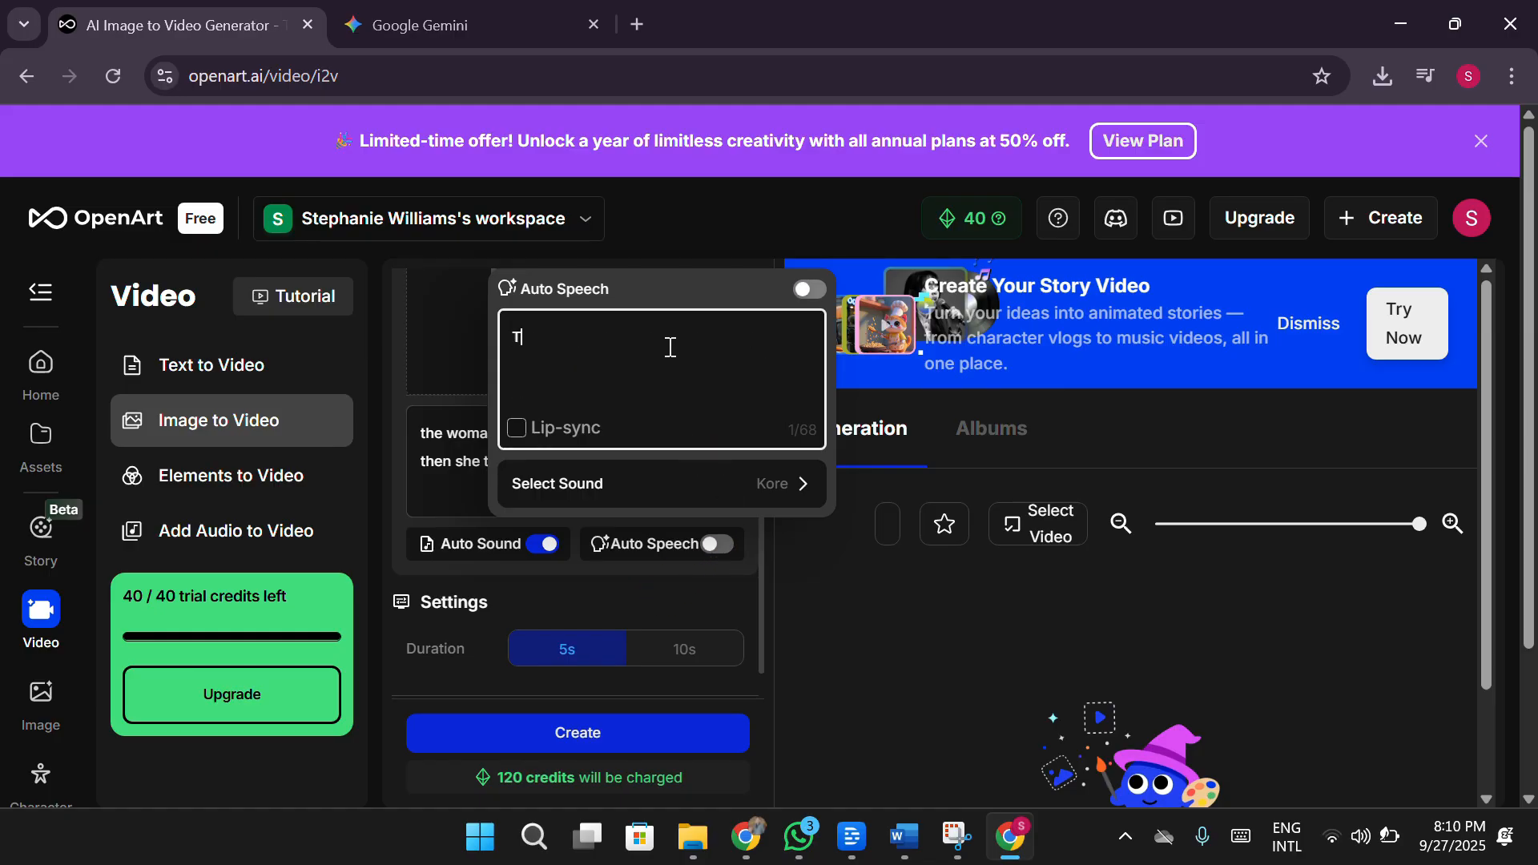
text(his is the a)
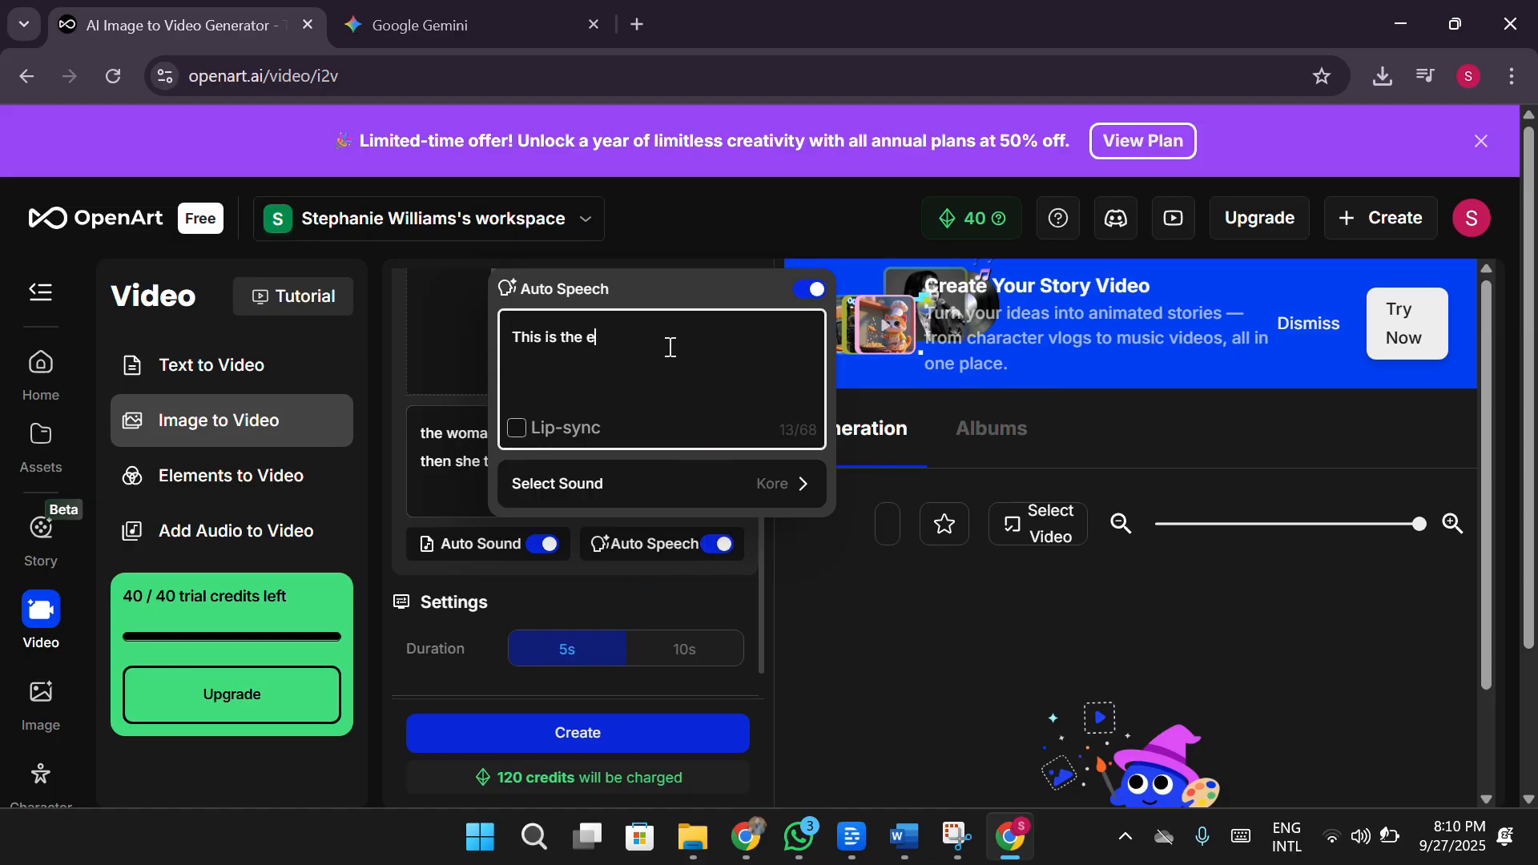
key(BackSpace)
text(best lipstick ever.)
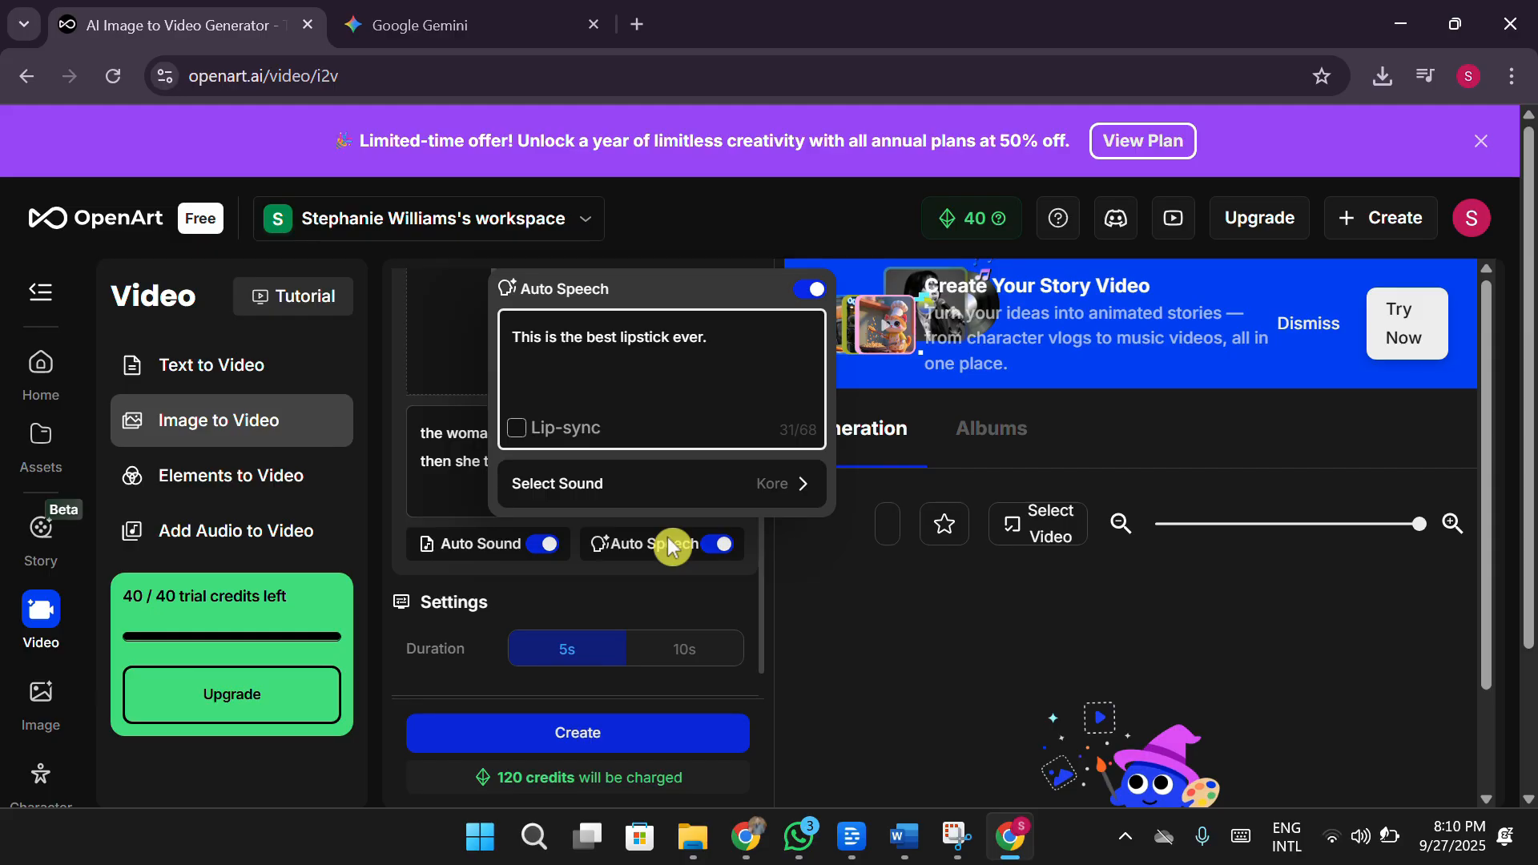
scroll(642, 576, down, 3)
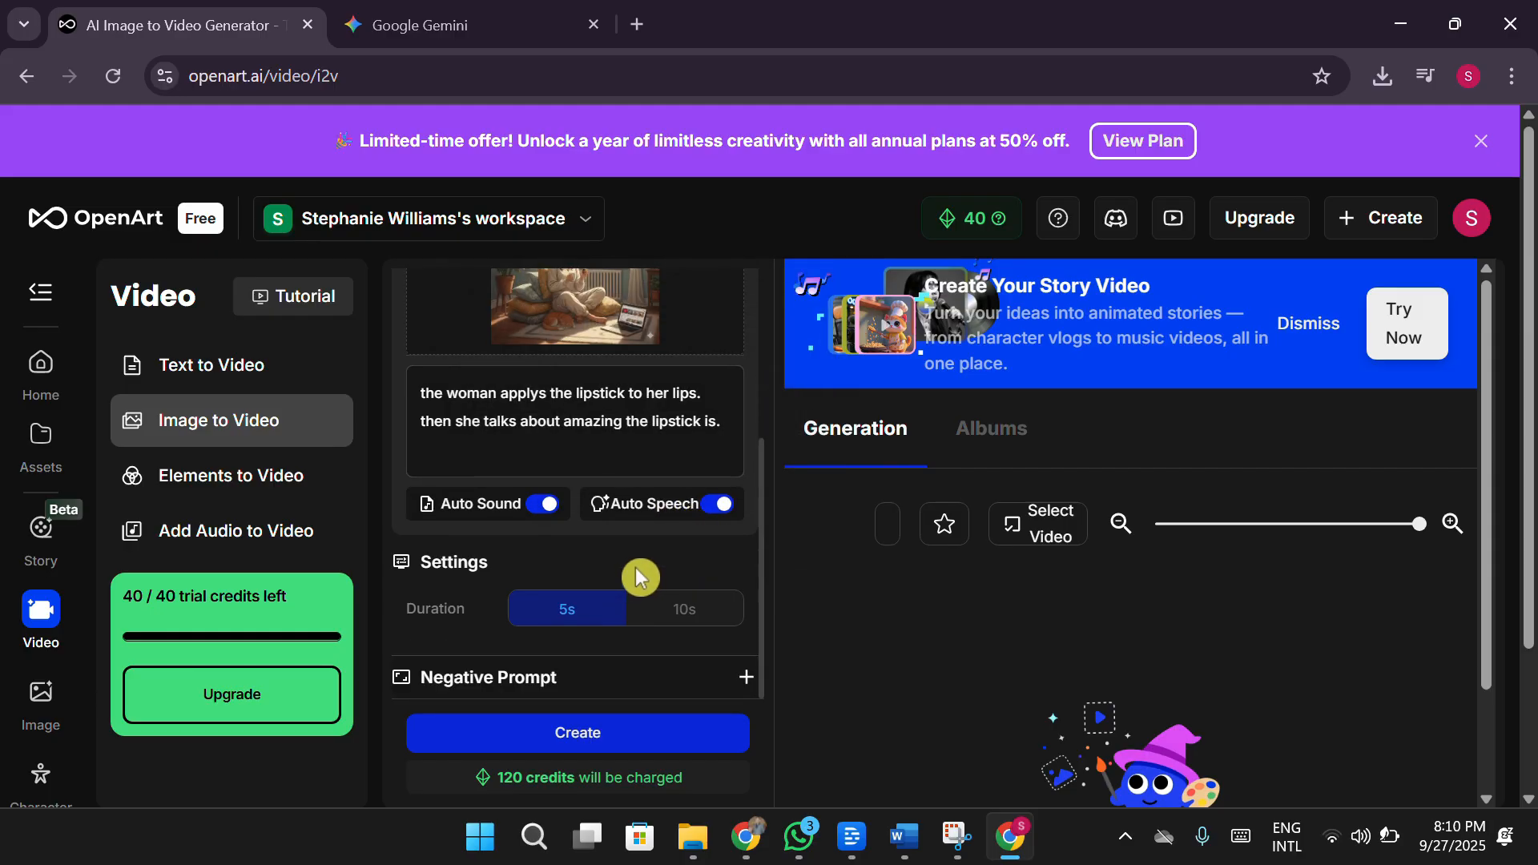
scroll(647, 567, up, 2)
scroll(635, 512, down, 2)
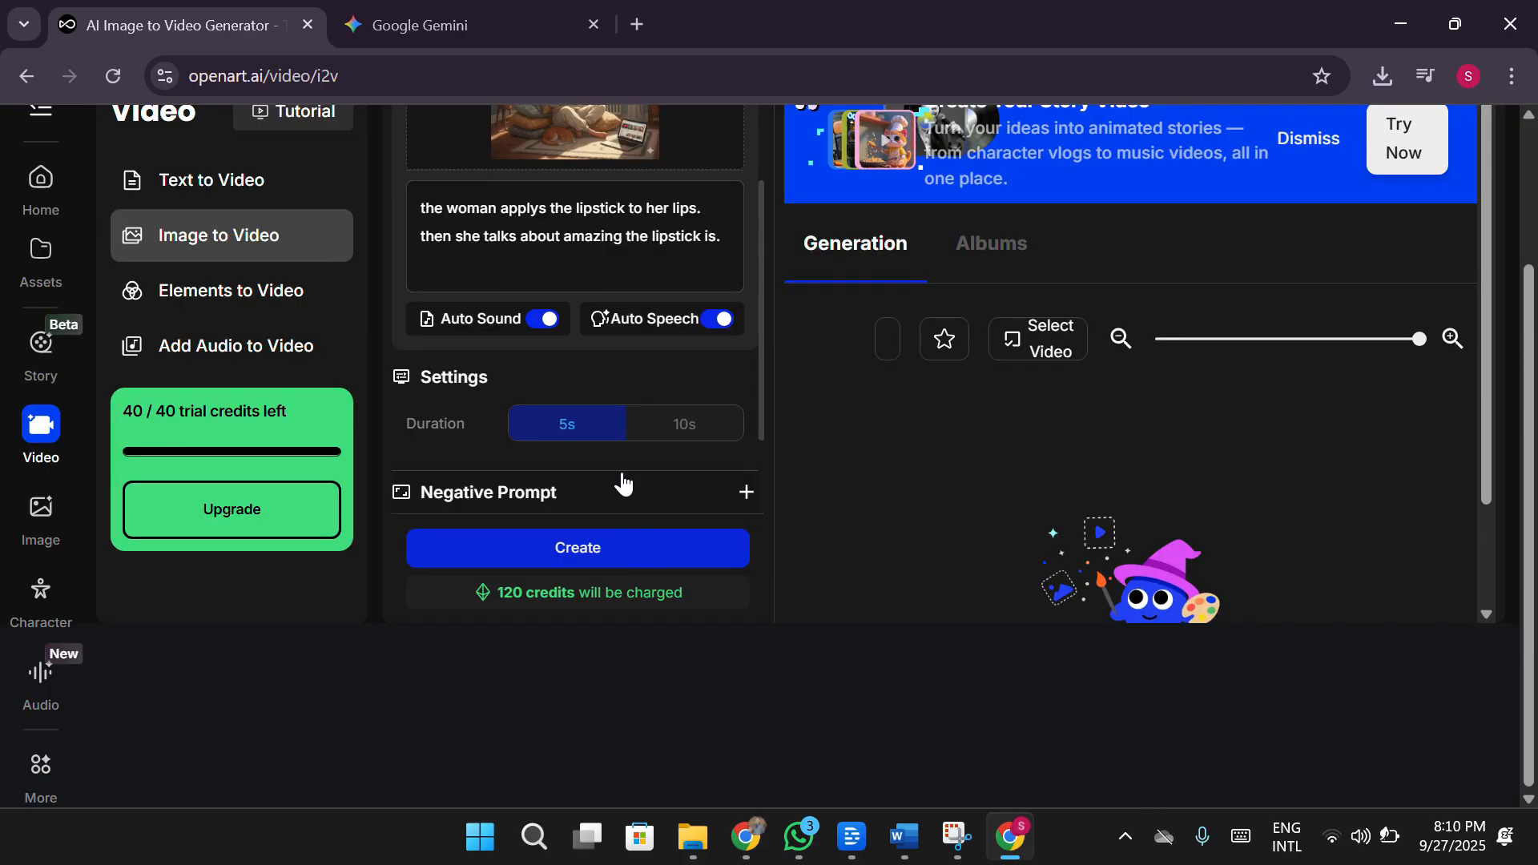
Step: Set the video duration to 10s and try to generate the video, dismissing the upgrade offer and the promotional banner
click(686, 424)
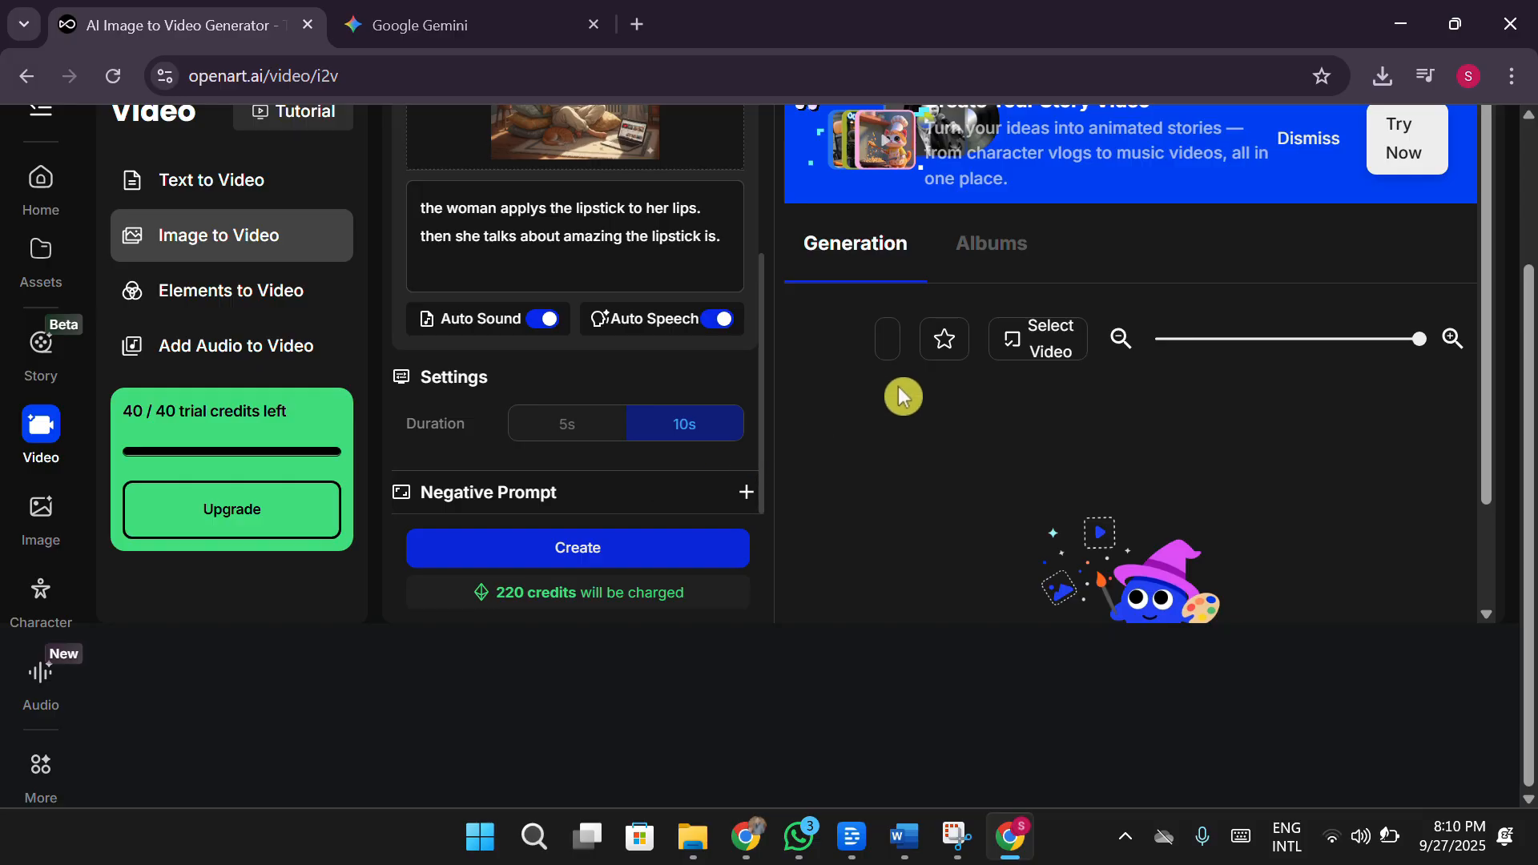
scroll(903, 396, up, 3)
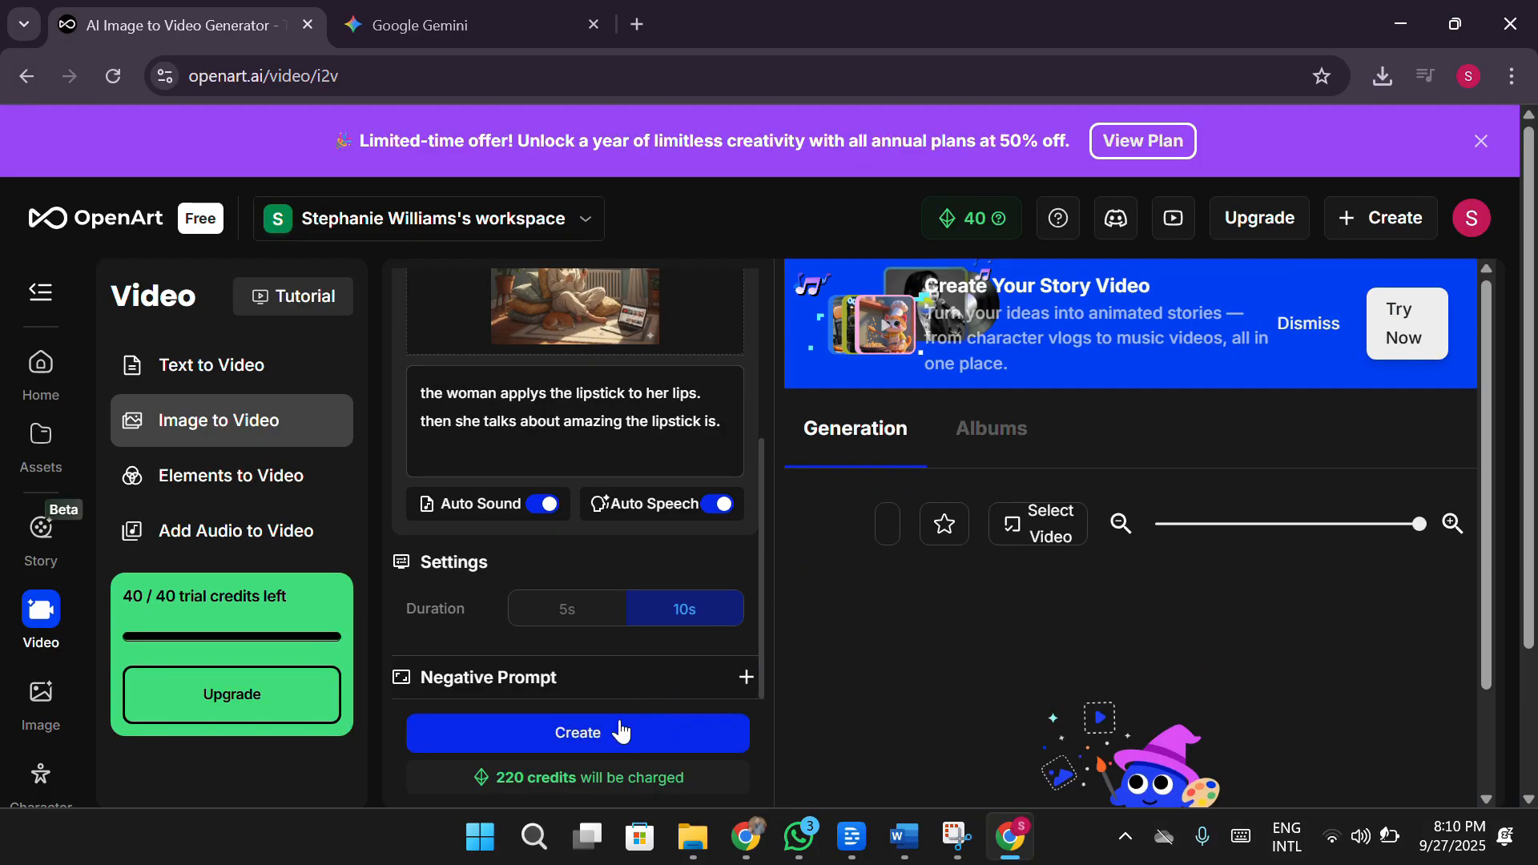
click(621, 731)
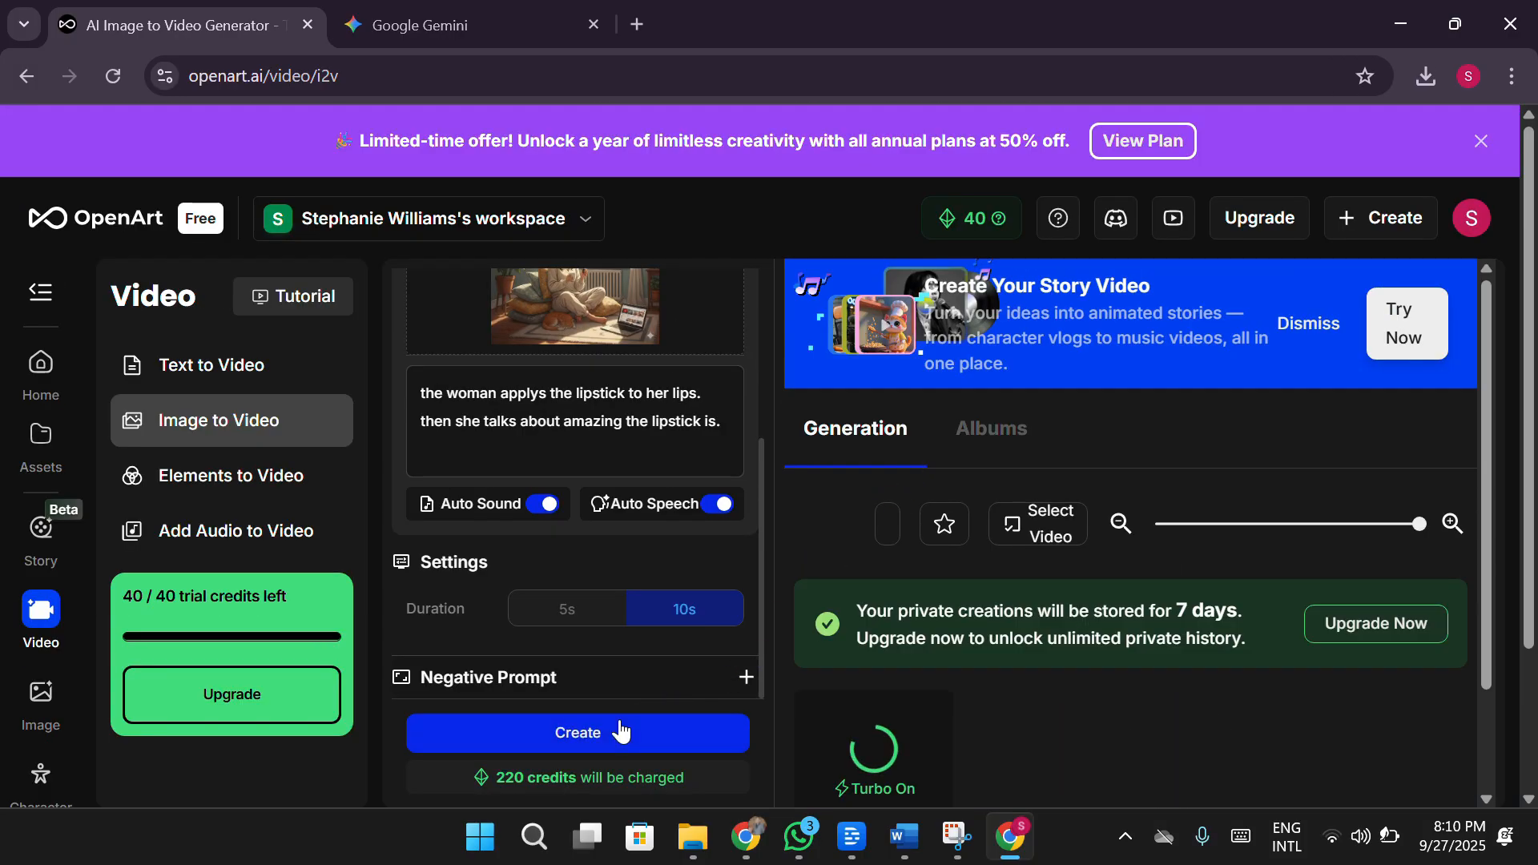
click(622, 729)
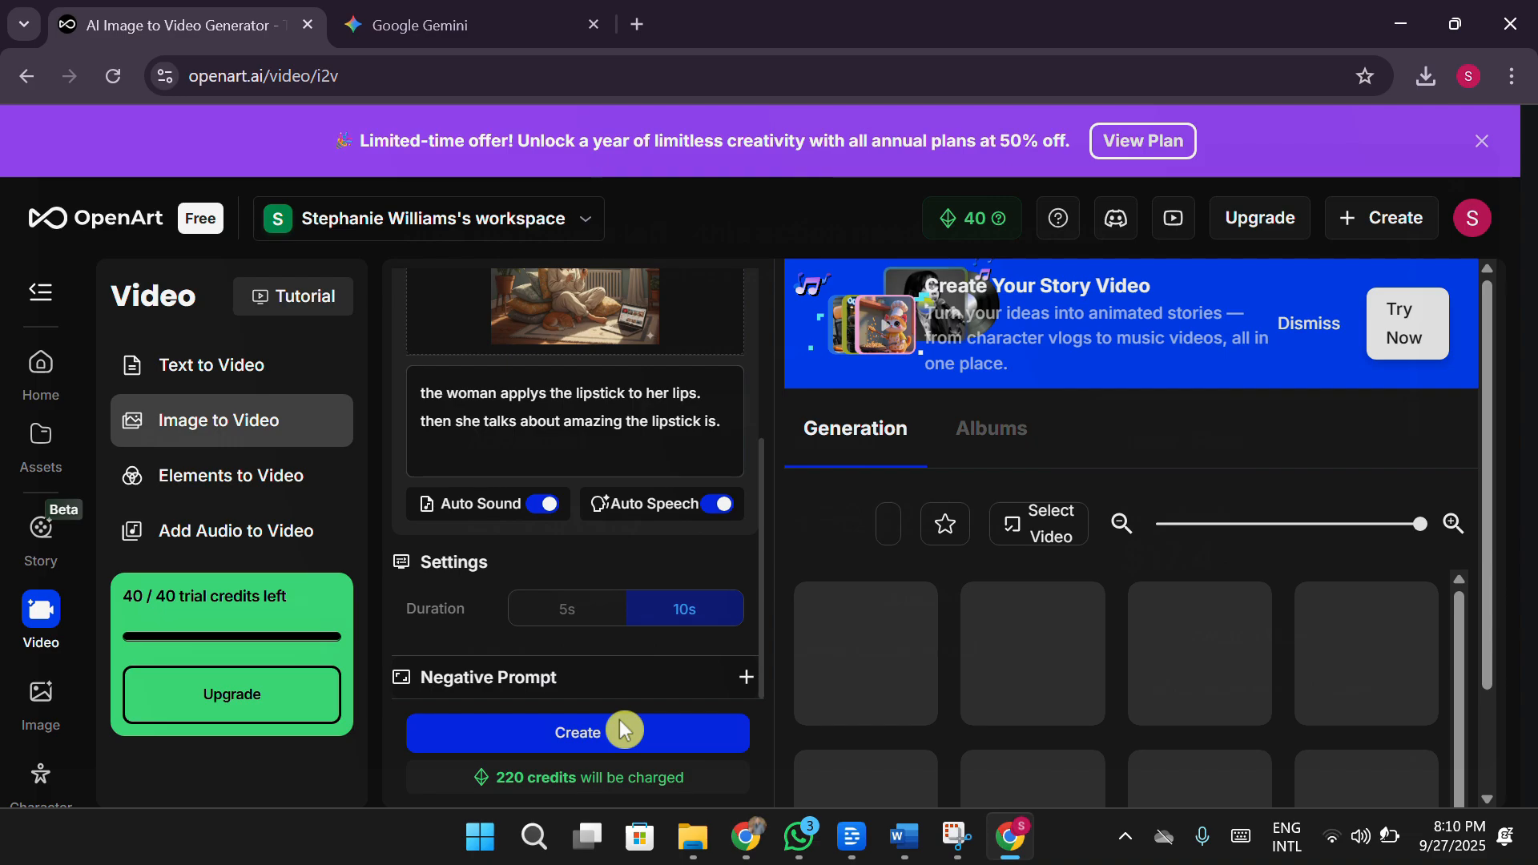
click(624, 729)
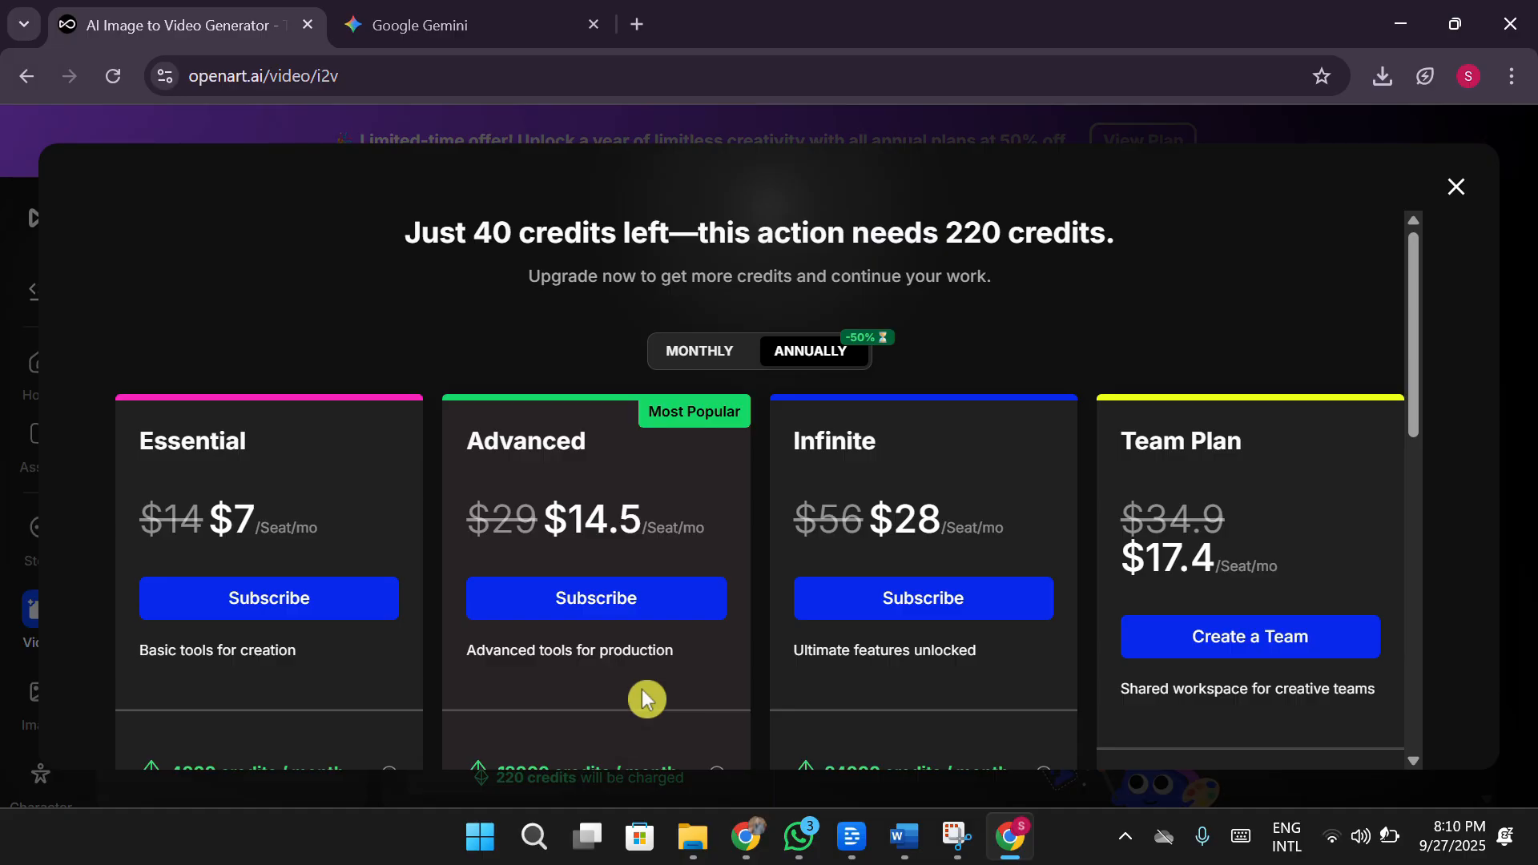
click(1456, 187)
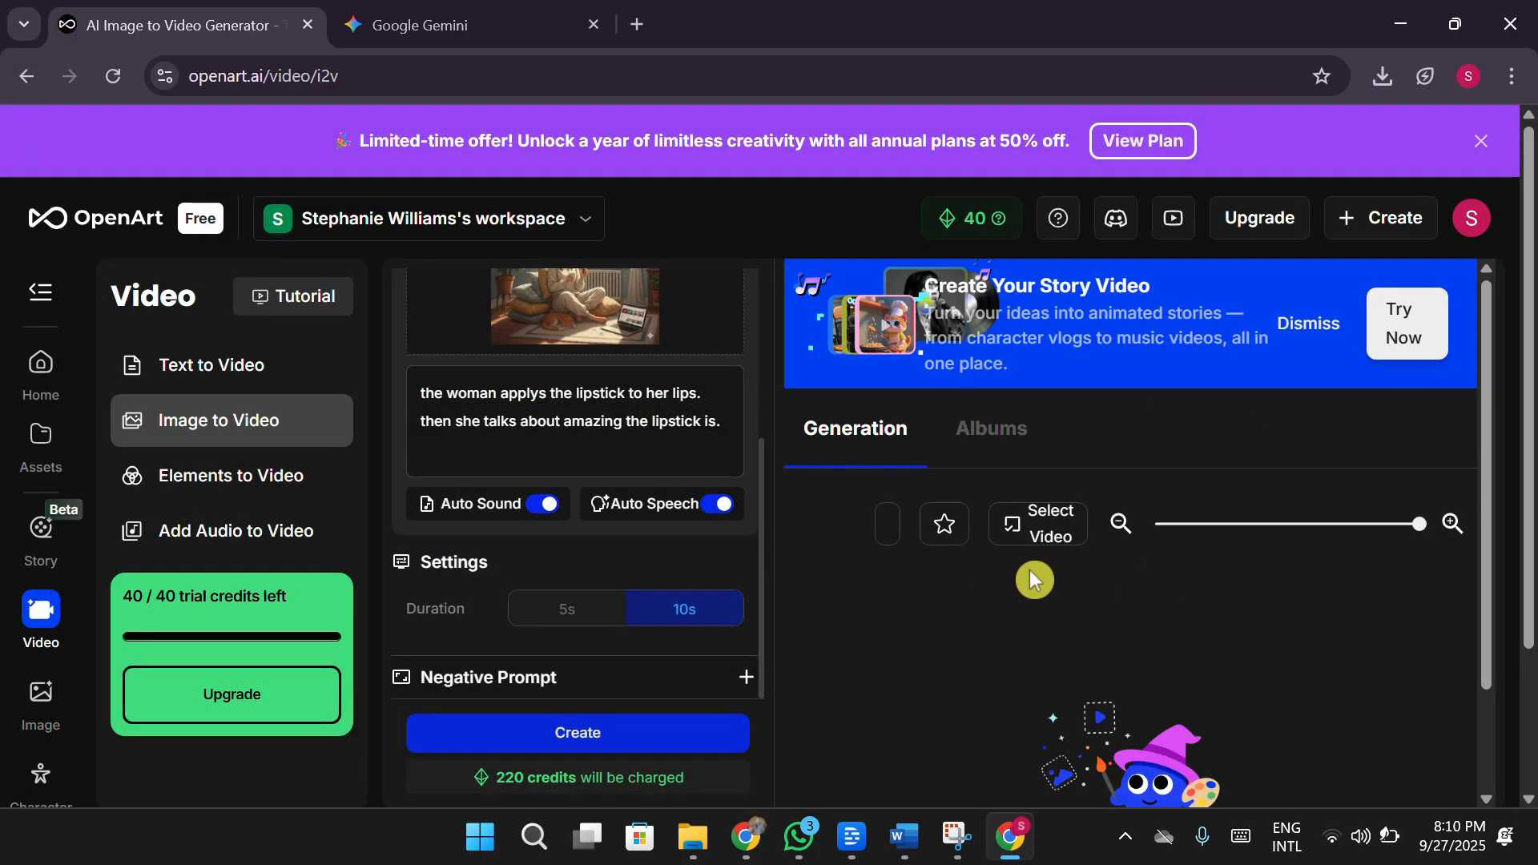
click(1481, 141)
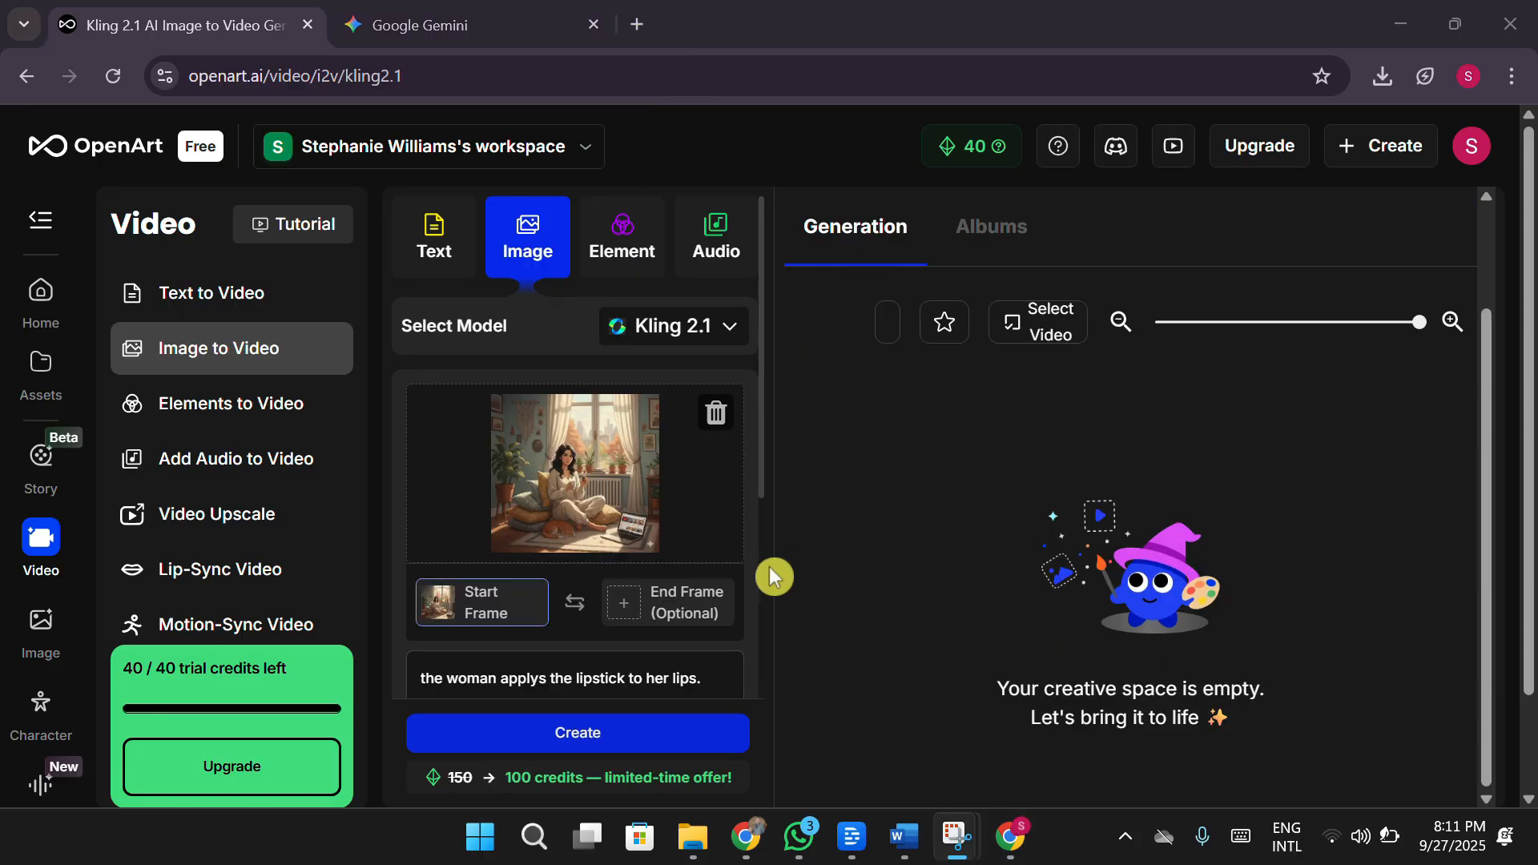
Step: Try to generate the video with Kling 2.1, examine the prices and credits of the offered subscription plans, and minimize the browser
click(629, 752)
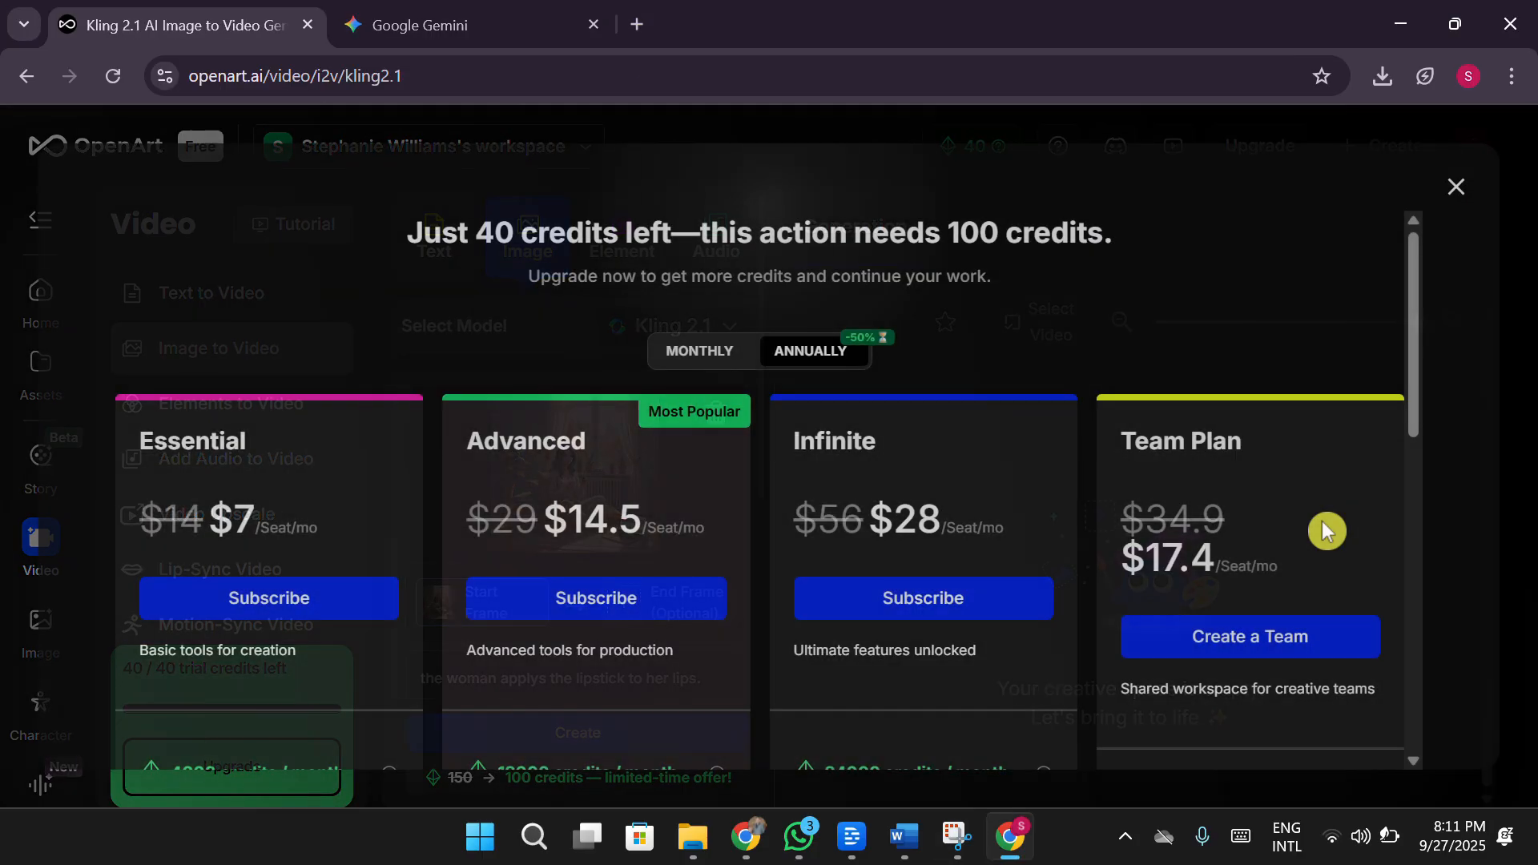
scroll(171, 574, down, 5)
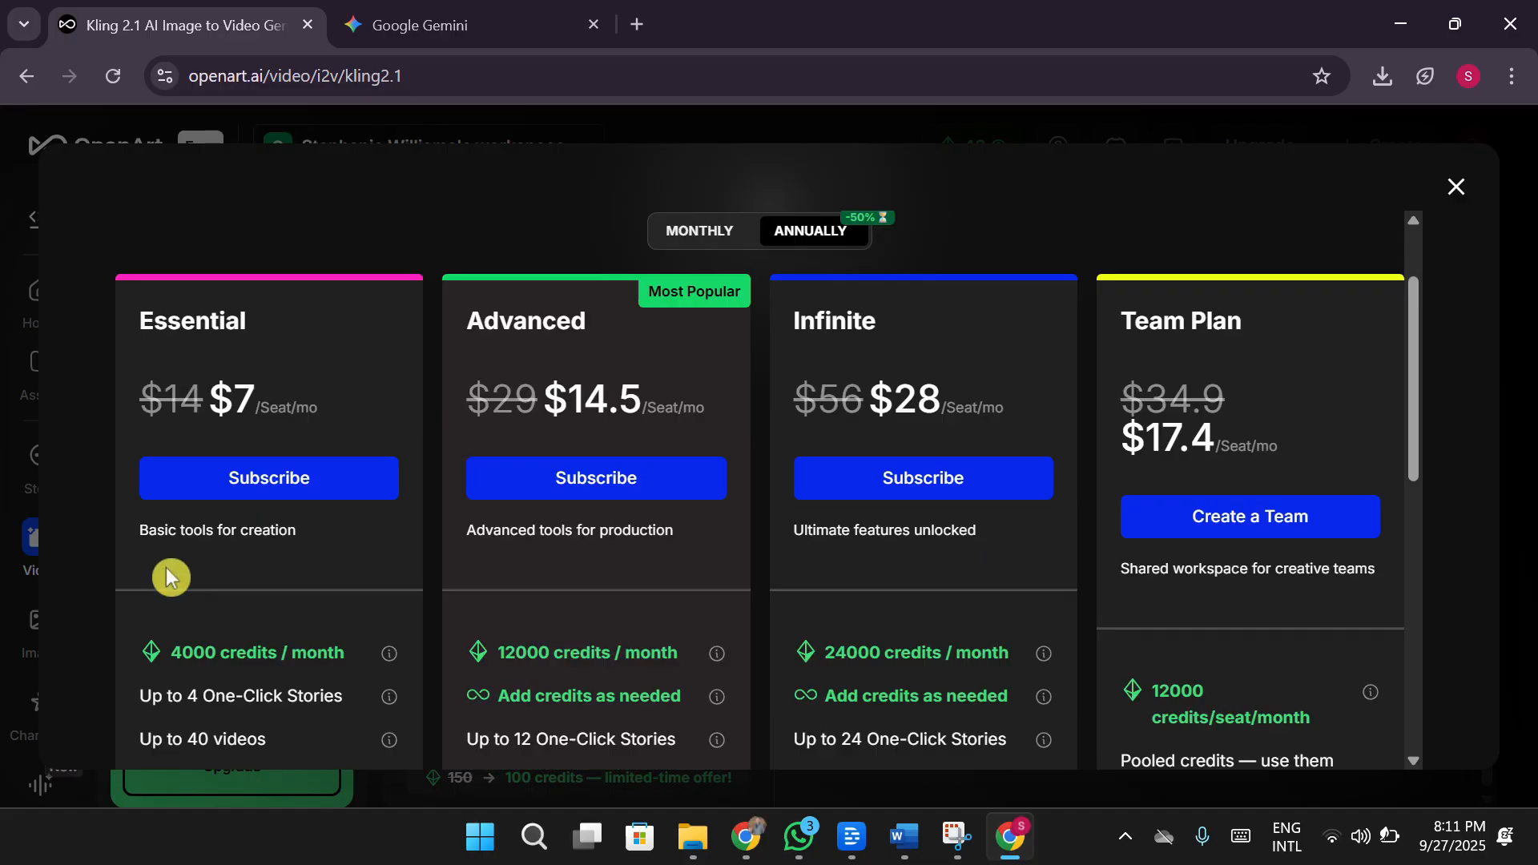
scroll(356, 529, up, 2)
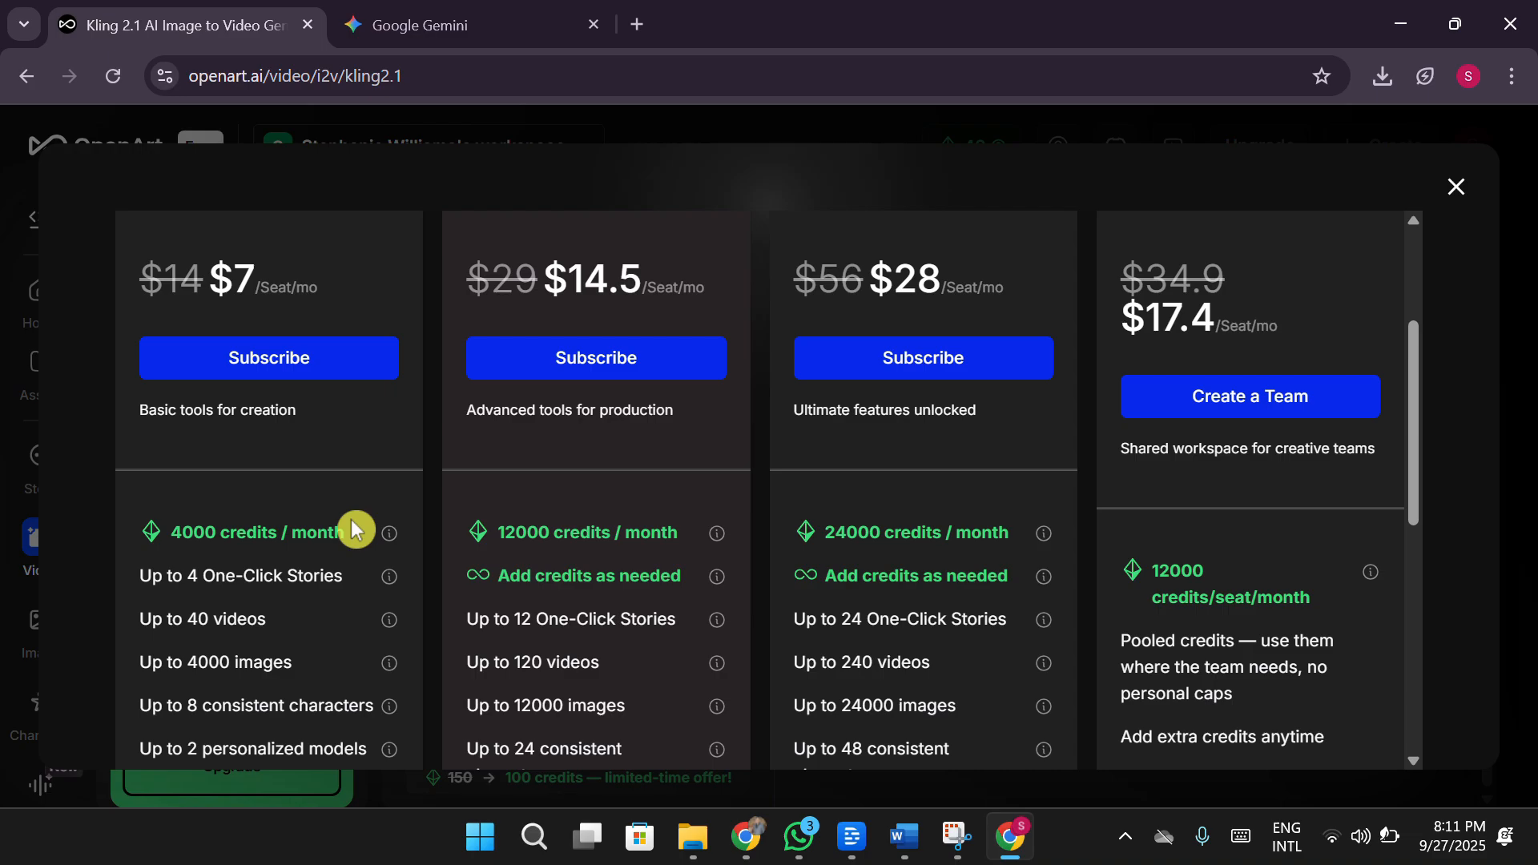
click(1401, 24)
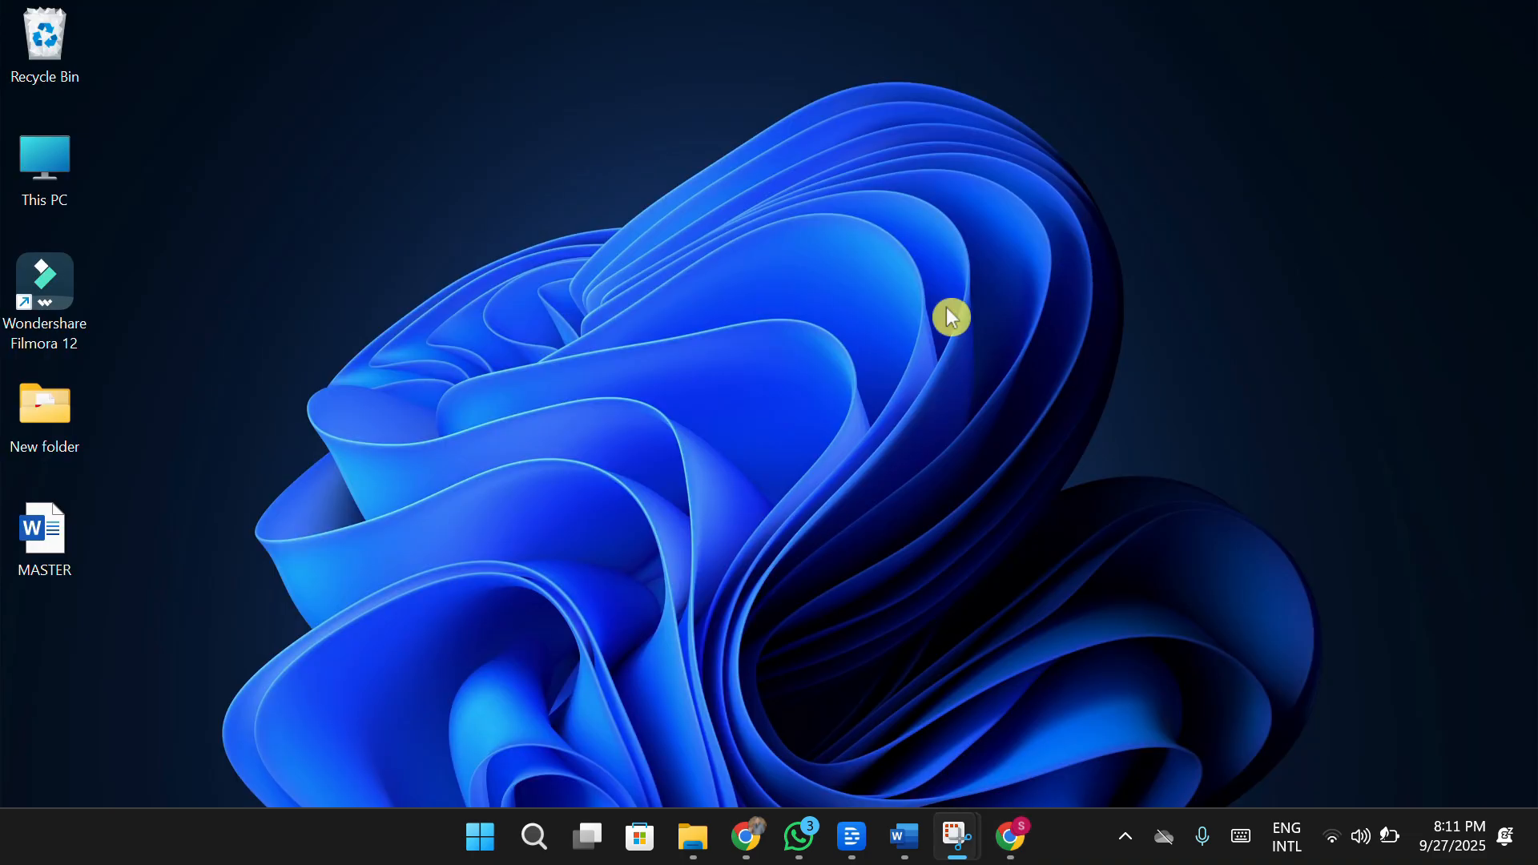